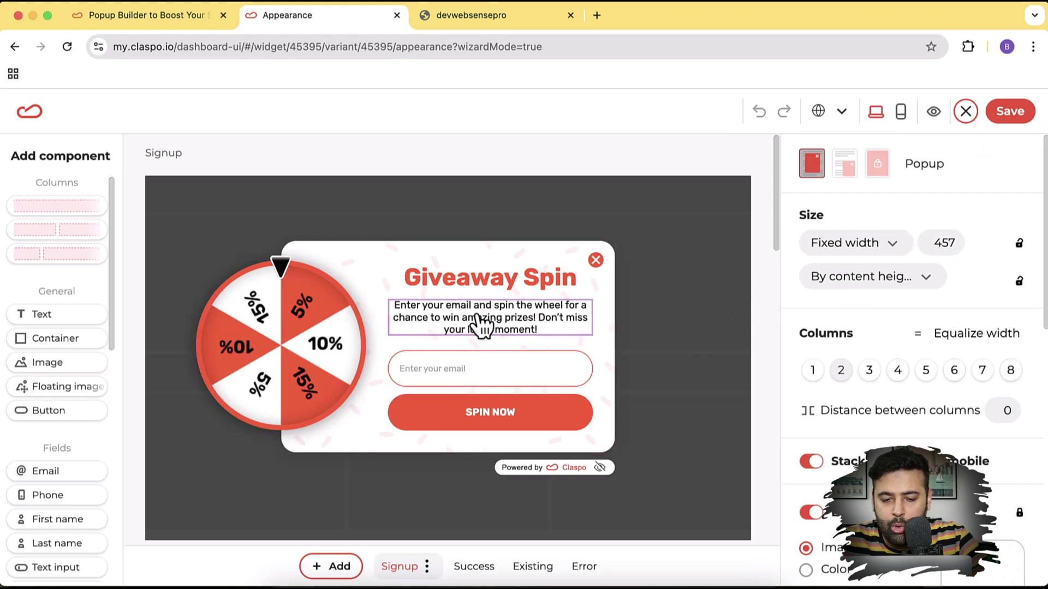
Delete the sentence "Don't miss your lucky moment!" from the description text under the Giveaway Spin heading.
{"action": "left_click", "coordinate": [476, 328]}
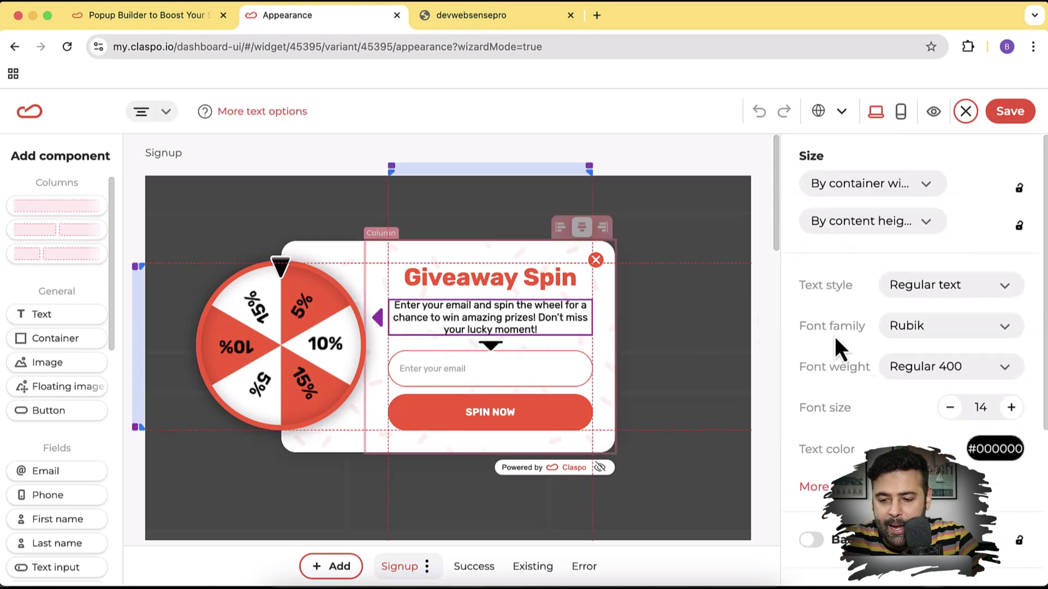
{"action": "scroll", "coordinate": [968, 305], "scroll_direction": "down", "scroll_amount": 4}
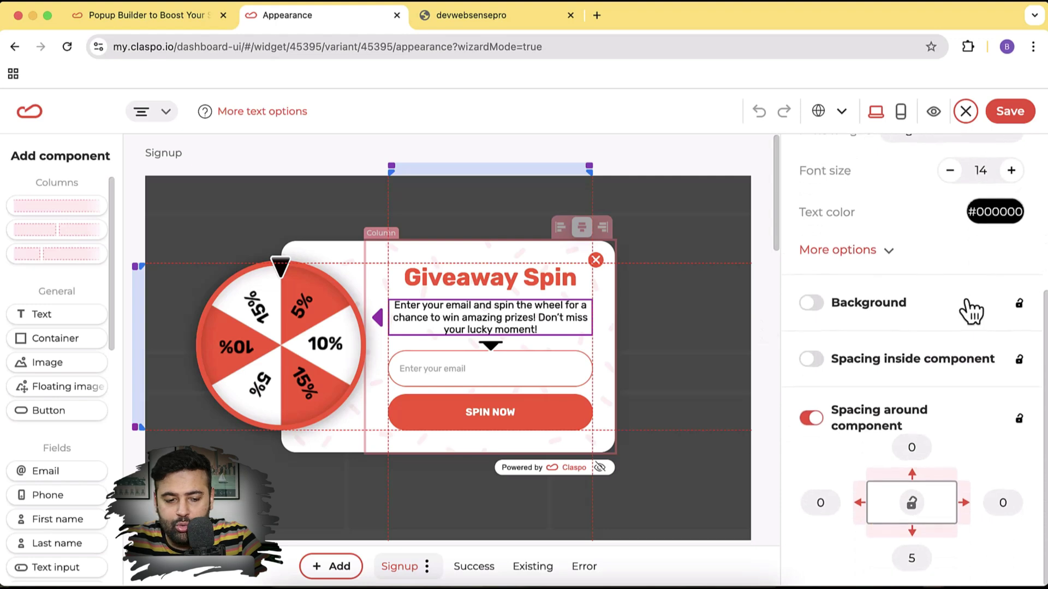
{"action": "scroll", "coordinate": [960, 309], "scroll_direction": "up", "scroll_amount": 4}
{"action": "double_click", "coordinate": [532, 321]}
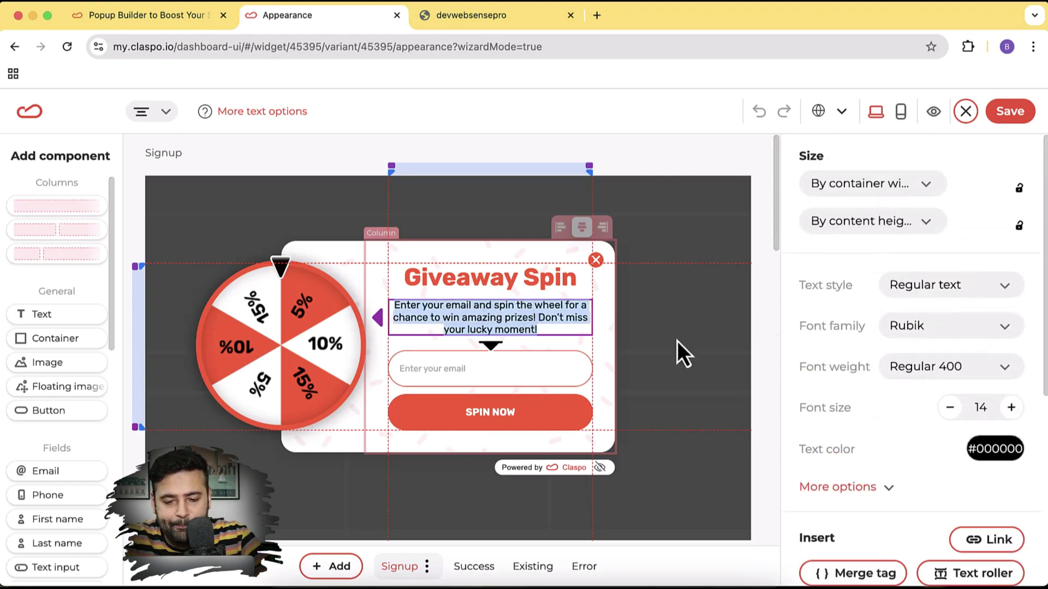
{"action": "triple_click", "coordinate": [541, 314]}
{"action": "left_click", "coordinate": [512, 319]}
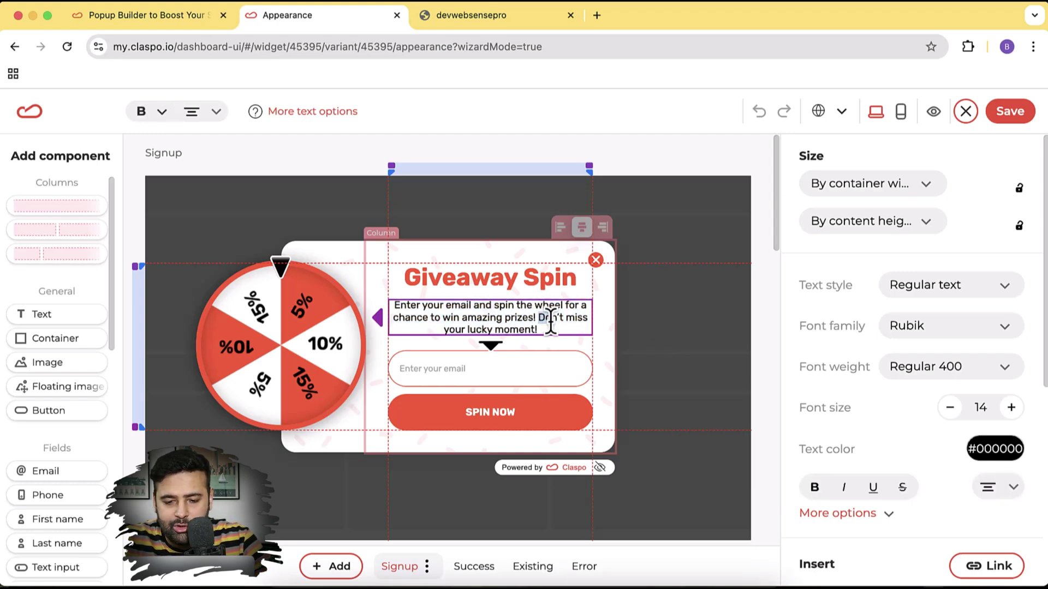
{"action": "left_click_drag", "start_coordinate": [550, 322], "coordinate": [557, 328]}
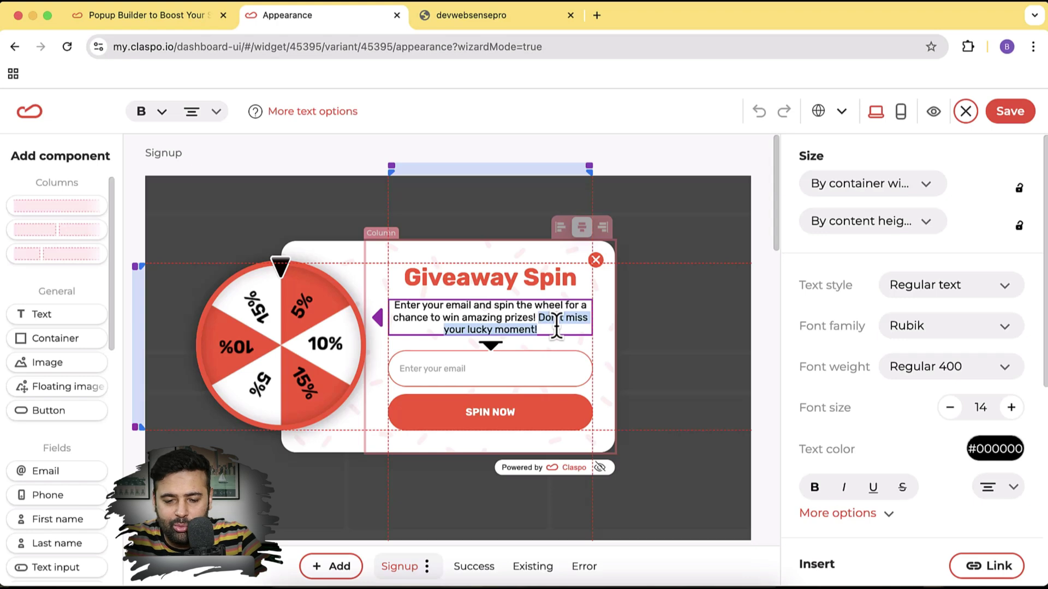
{"action": "key", "text": "BackSpace"}
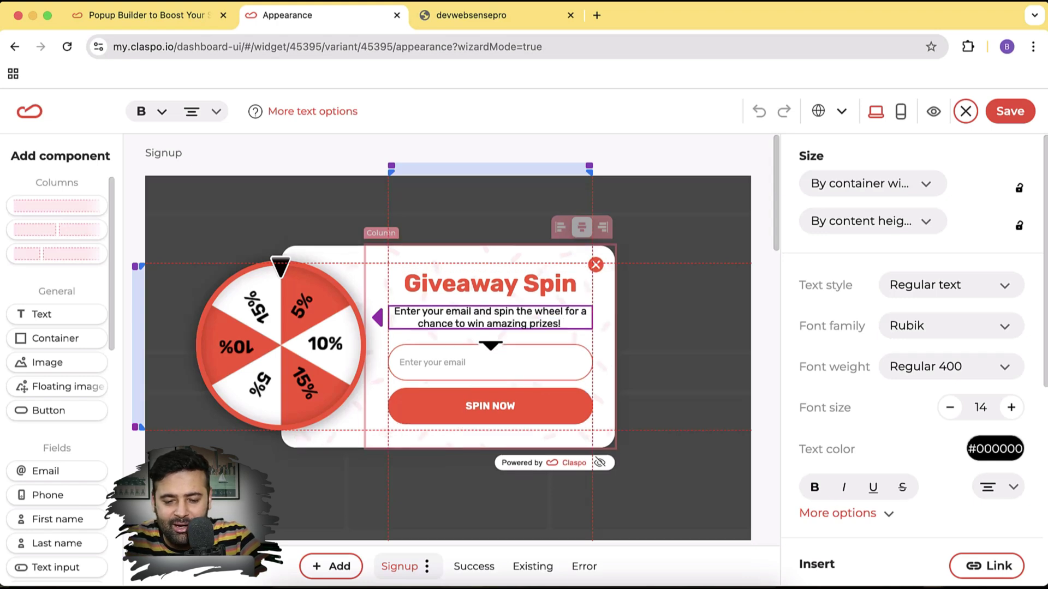
{"action": "key", "text": "BackSpace"}
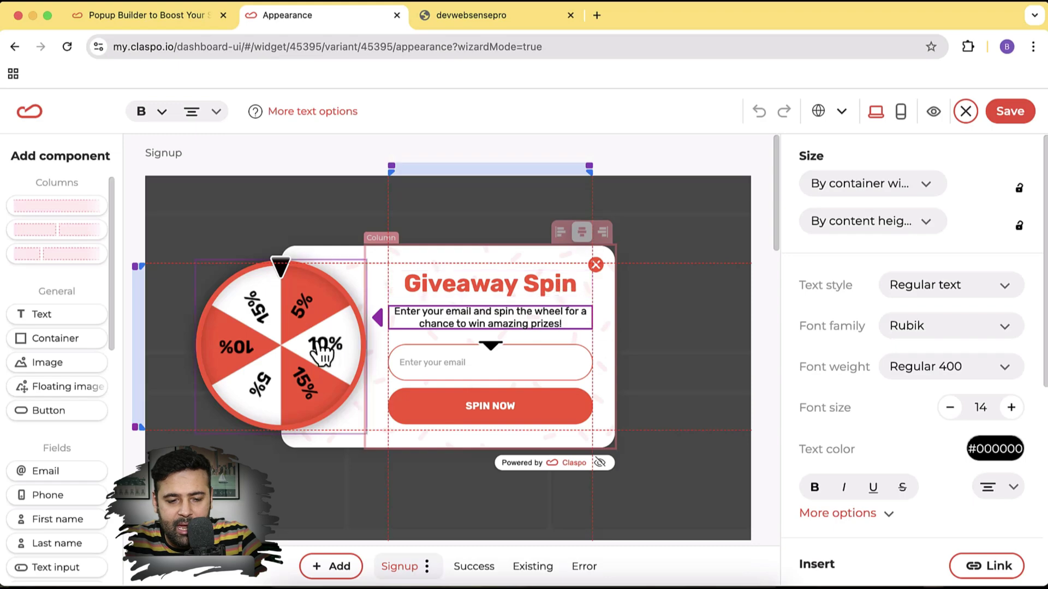
Look over the devwebsensepro store home page to compare its styling, and return to the Claspo popup editor.
{"action": "left_click", "coordinate": [505, 27]}
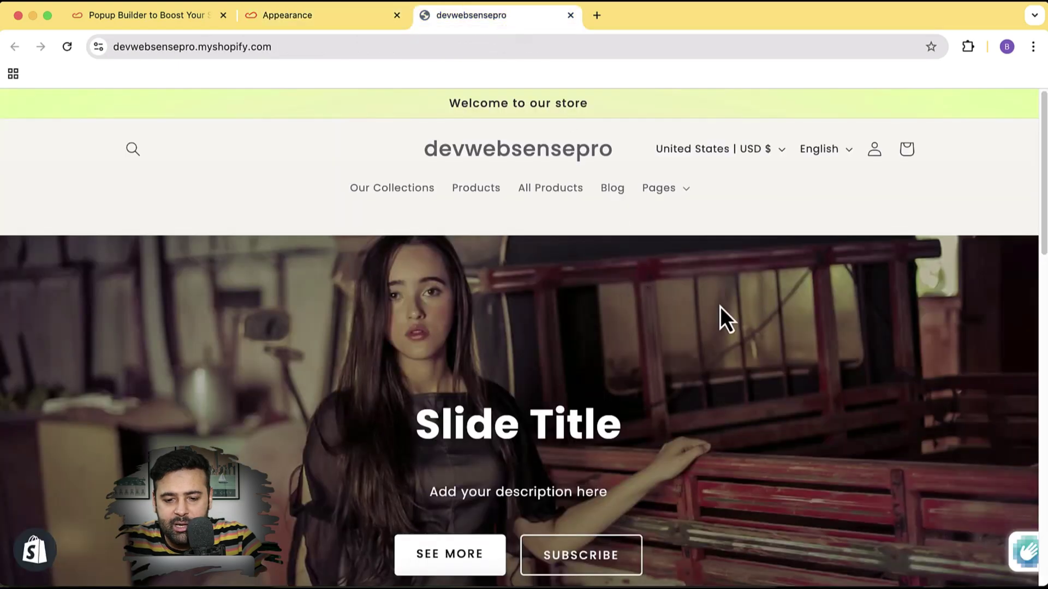
{"action": "scroll", "coordinate": [719, 307], "scroll_direction": "down", "scroll_amount": 5}
{"action": "scroll", "coordinate": [719, 307], "scroll_direction": "up", "scroll_amount": 5}
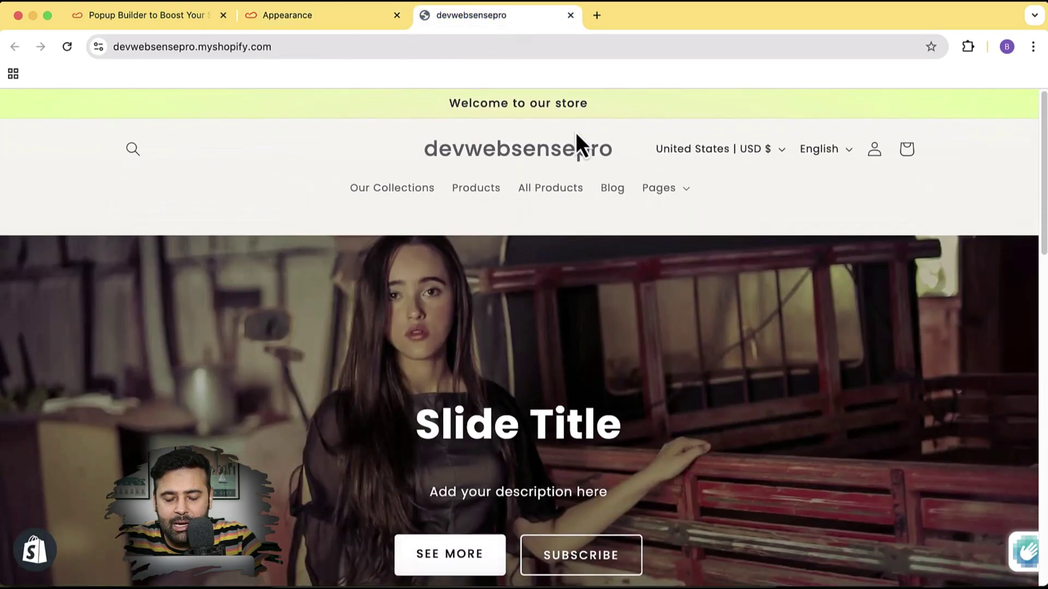
{"action": "left_click", "coordinate": [350, 26]}
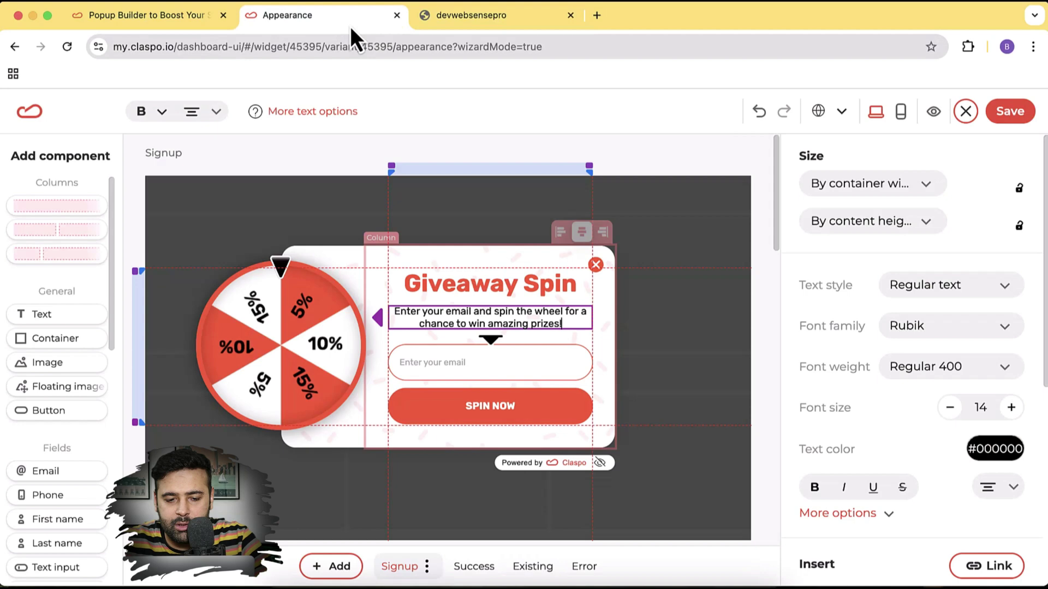
Select the popup's prize wheel to show its color setting, and check the brand colors on the devwebsensepro store page.
{"action": "left_click", "coordinate": [330, 300]}
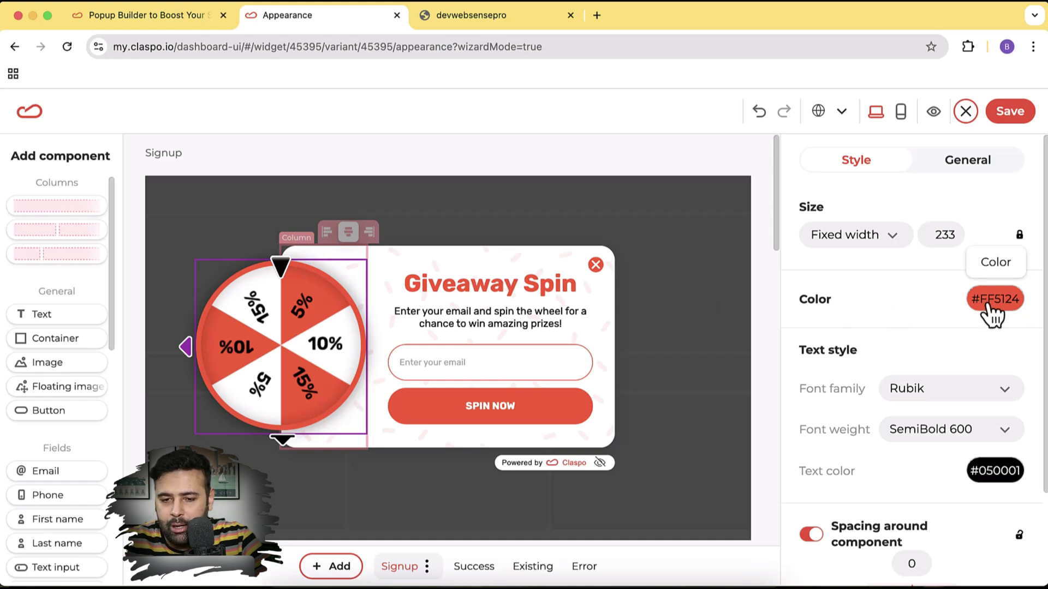
{"action": "left_click", "coordinate": [532, 16]}
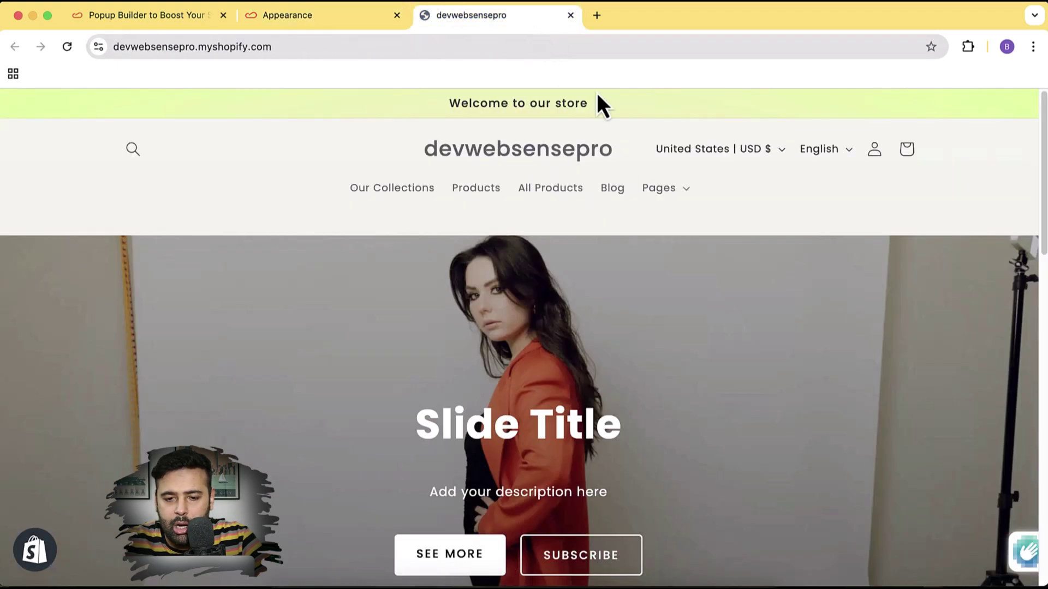
{"action": "scroll", "coordinate": [288, 227], "scroll_direction": "down", "scroll_amount": 10}
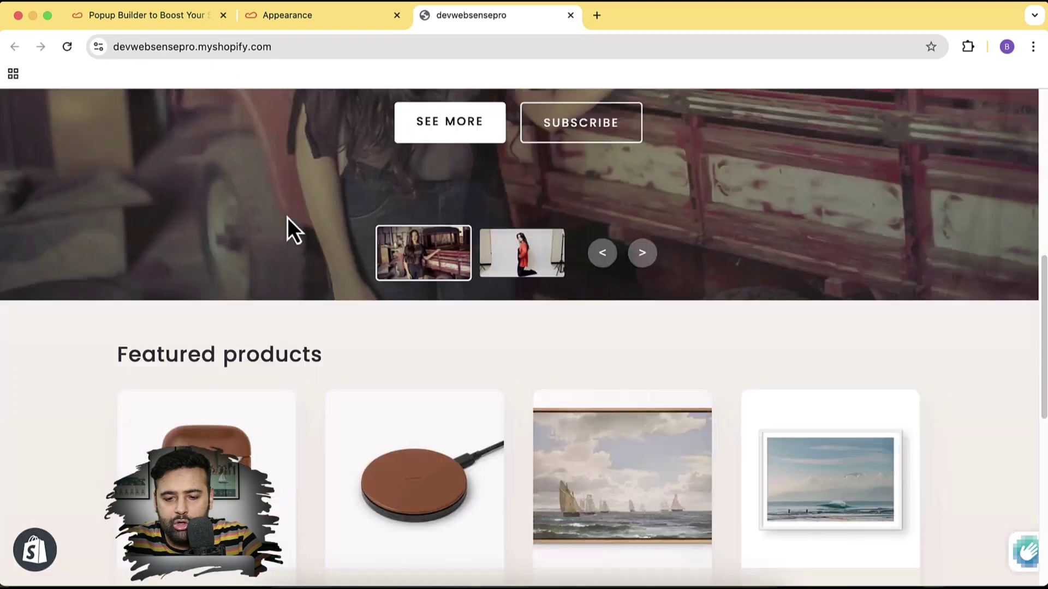
{"action": "scroll", "coordinate": [251, 208], "scroll_direction": "up", "scroll_amount": 10}
{"action": "scroll", "coordinate": [192, 181], "scroll_direction": "down", "scroll_amount": 1}
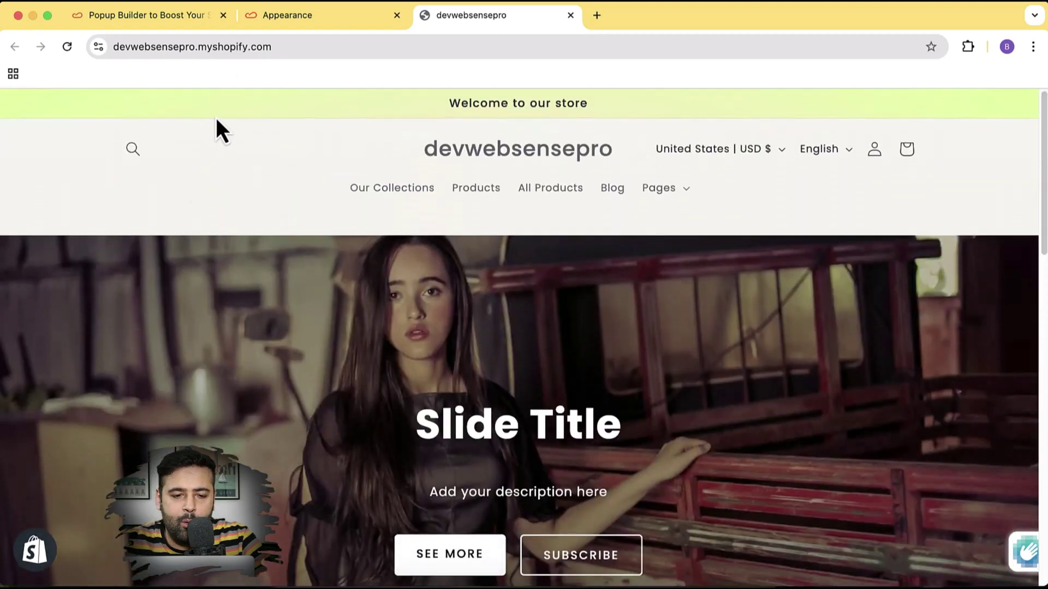
Inspect the store's announcement bar in the developer tools, with device emulation off and the tools docked to the bottom.
{"action": "right_click", "coordinate": [225, 117]}
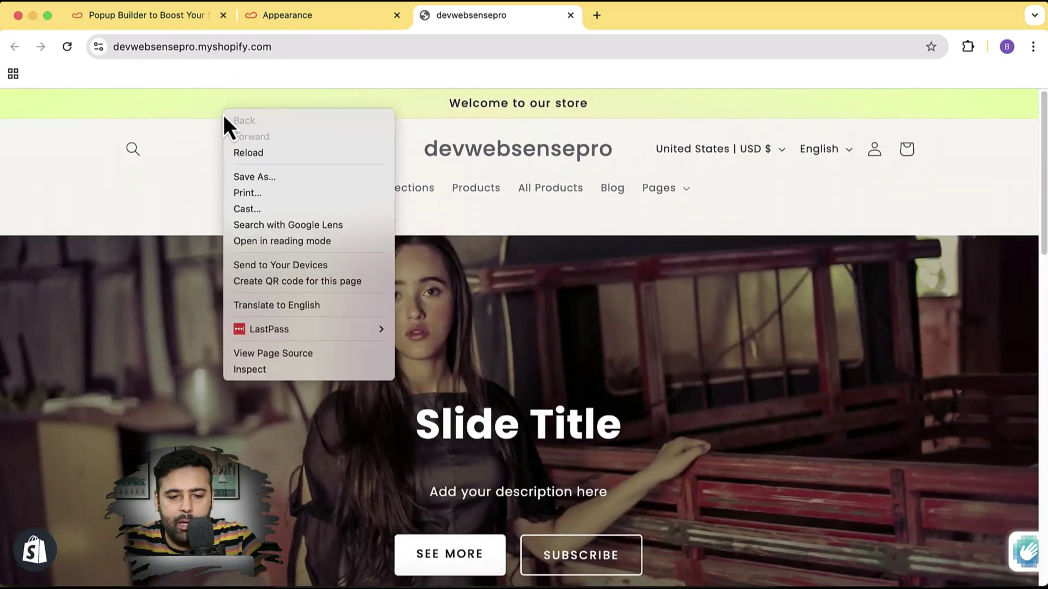
{"action": "left_click", "coordinate": [290, 374]}
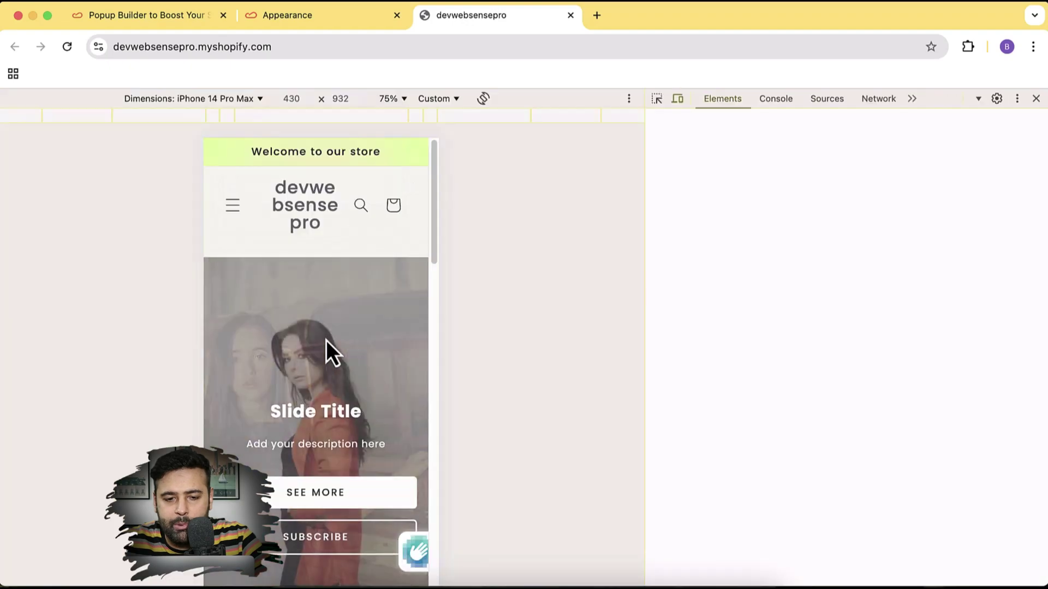
{"action": "left_click", "coordinate": [678, 99]}
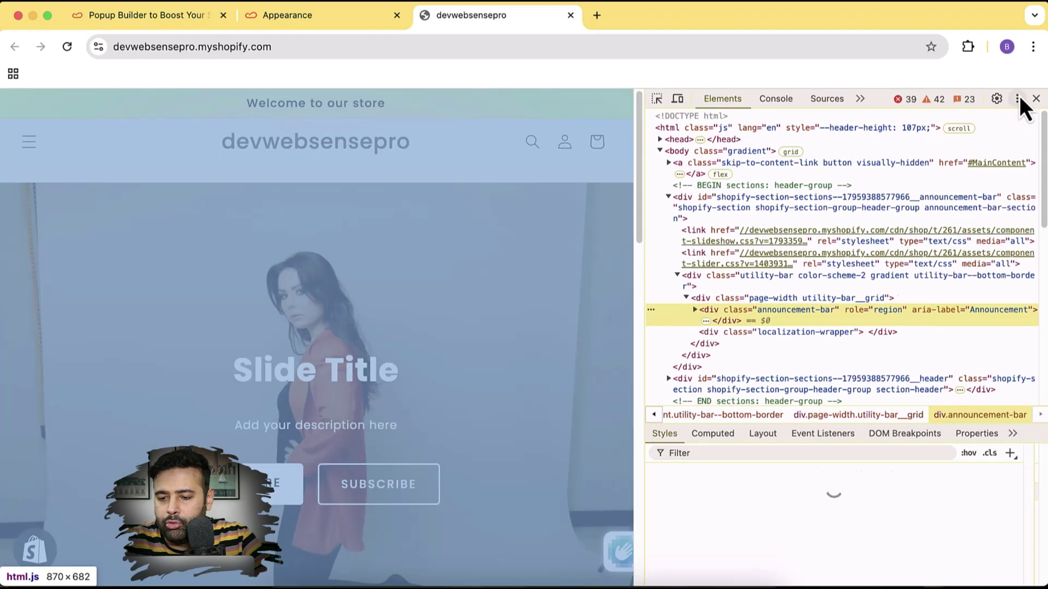
{"action": "left_click", "coordinate": [1017, 99]}
{"action": "left_click", "coordinate": [1011, 124]}
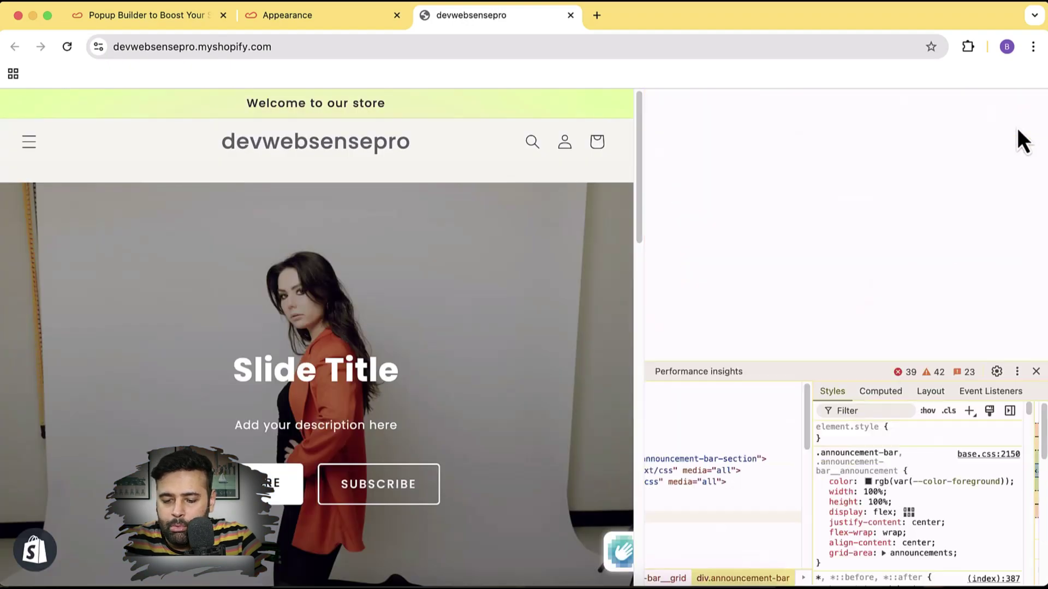
Try to sample the announcement bar's green into its existing color property and get it in HEX format.
{"action": "left_click", "coordinate": [868, 482]}
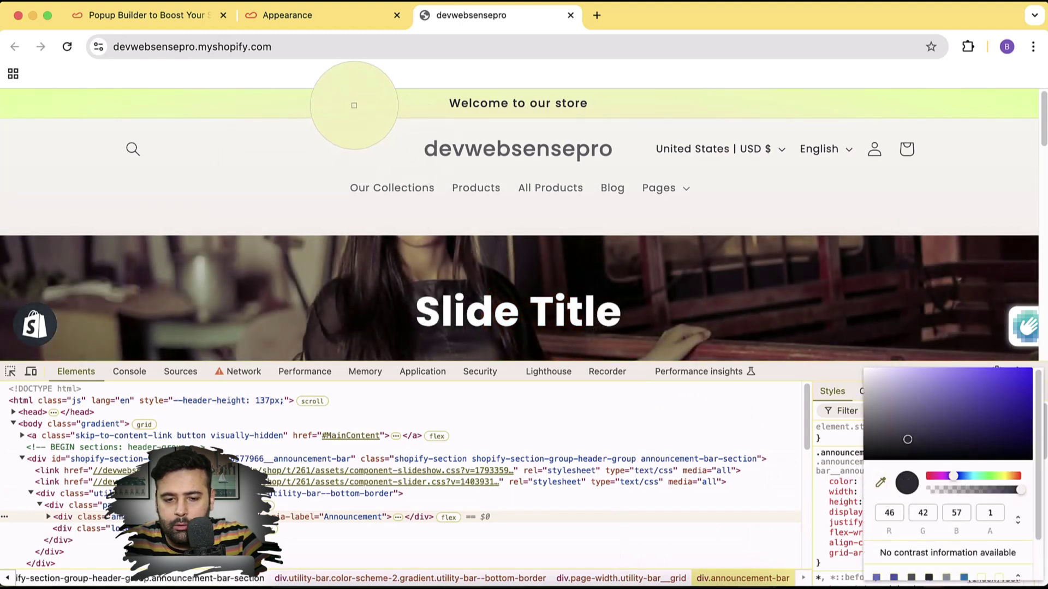
{"action": "left_click", "coordinate": [352, 107]}
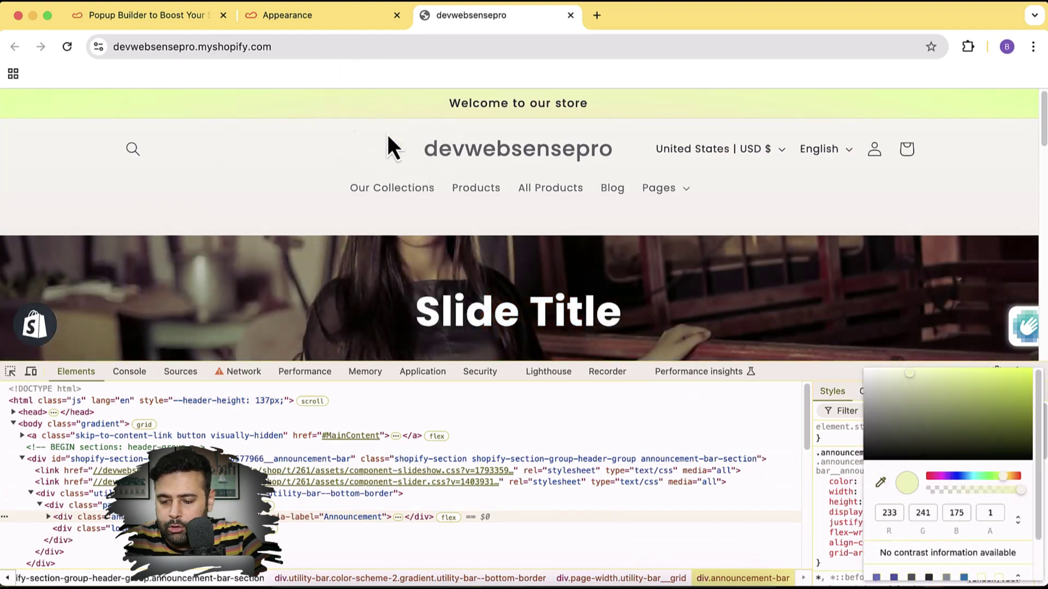
{"action": "left_click", "coordinate": [1017, 525]}
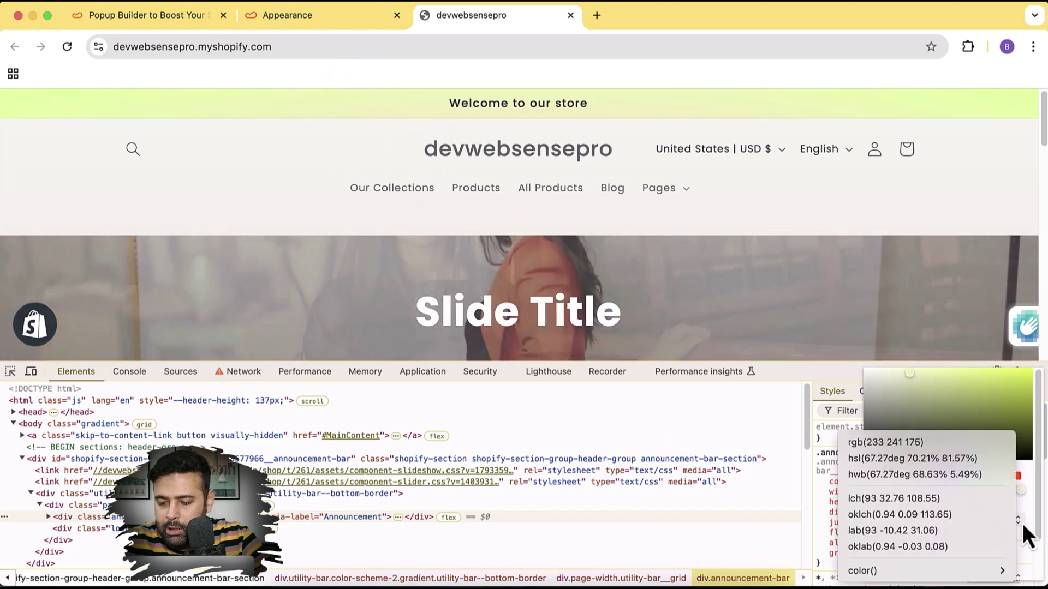
{"action": "left_click", "coordinate": [1023, 518]}
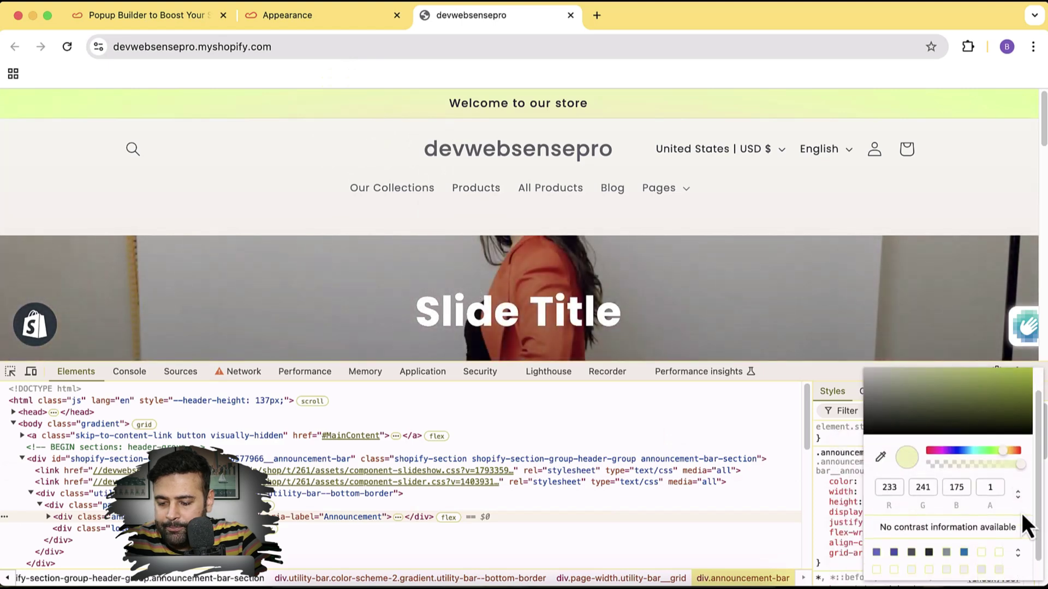
{"action": "left_click", "coordinate": [1017, 494]}
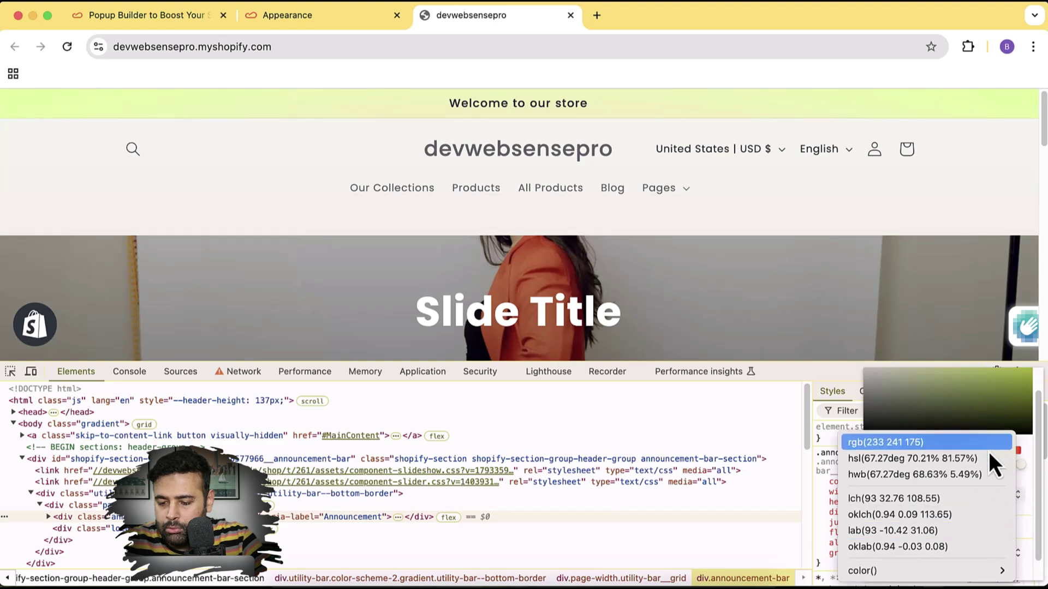
{"action": "left_click", "coordinate": [1023, 512]}
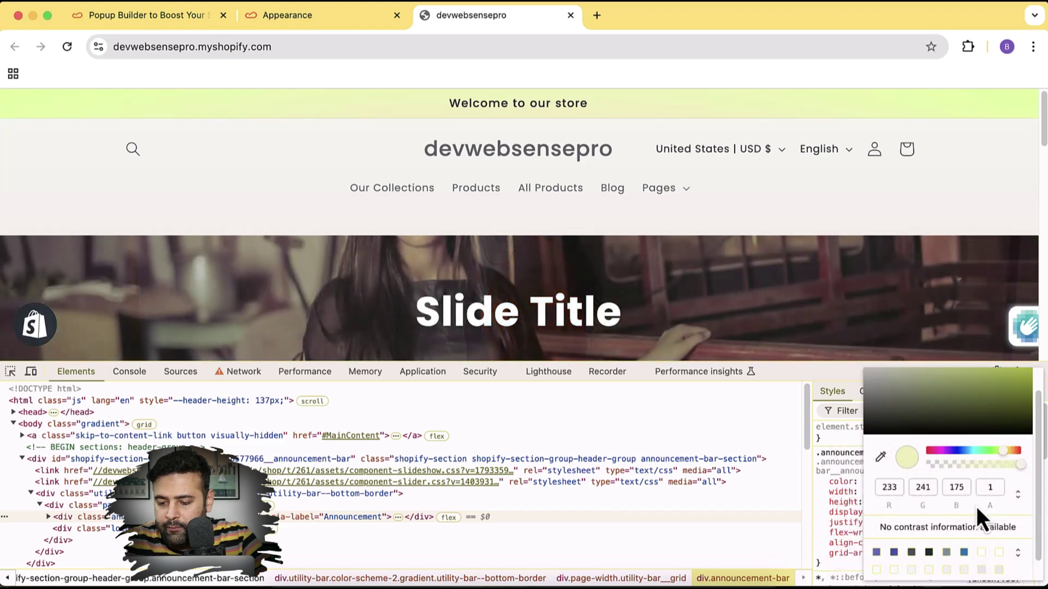
{"action": "left_click", "coordinate": [1017, 495]}
{"action": "key", "text": "Escape"}
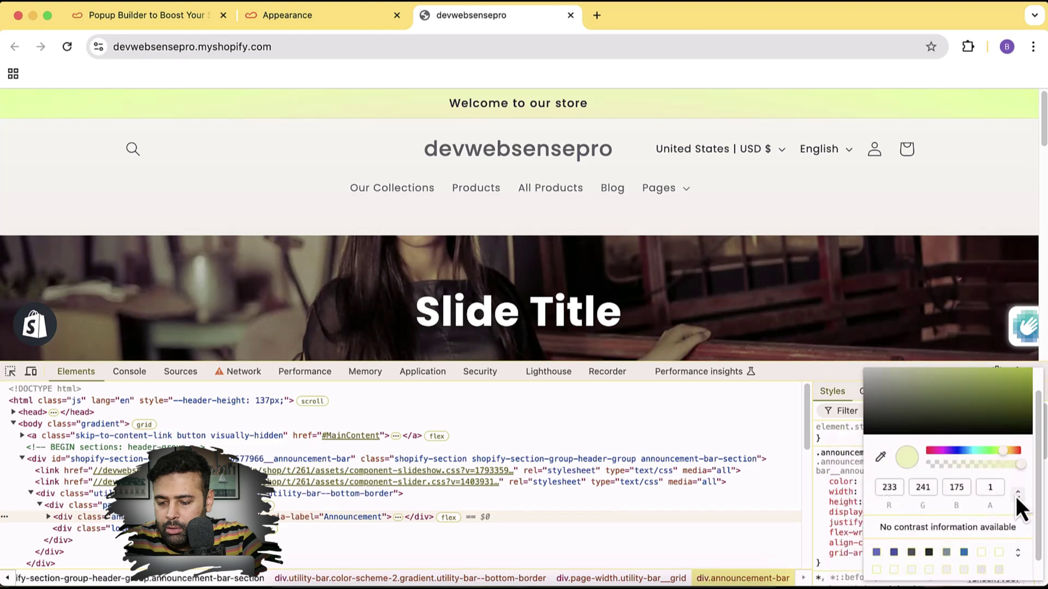
{"action": "scroll", "coordinate": [1032, 509], "scroll_direction": "down", "scroll_amount": 2}
{"action": "scroll", "coordinate": [1032, 510], "scroll_direction": "up", "scroll_amount": 4}
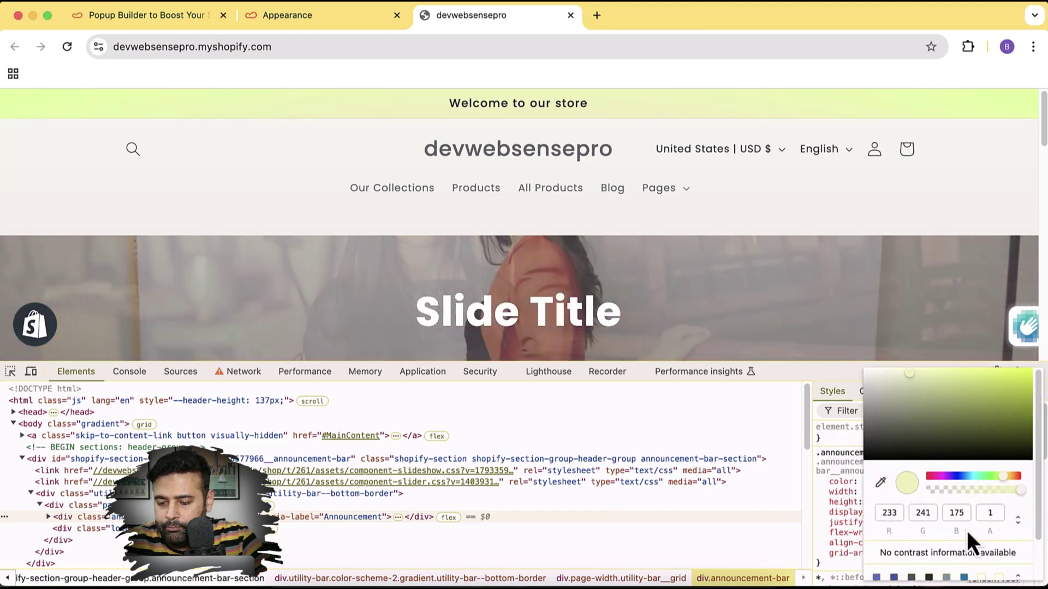
{"action": "left_click", "coordinate": [1017, 522]}
{"action": "key", "text": "Escape"}
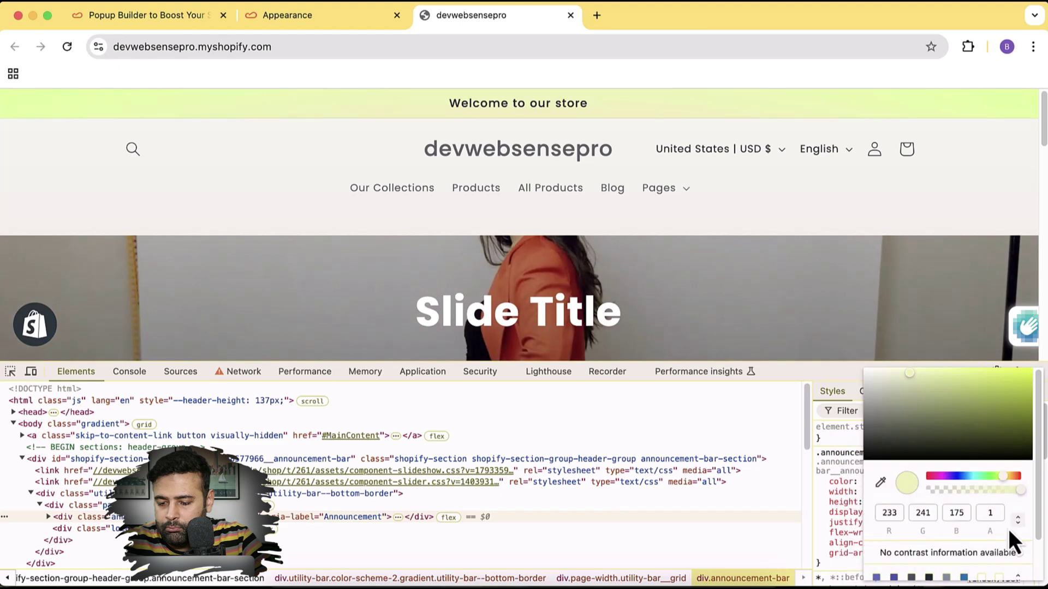
{"action": "key", "text": "Escape"}
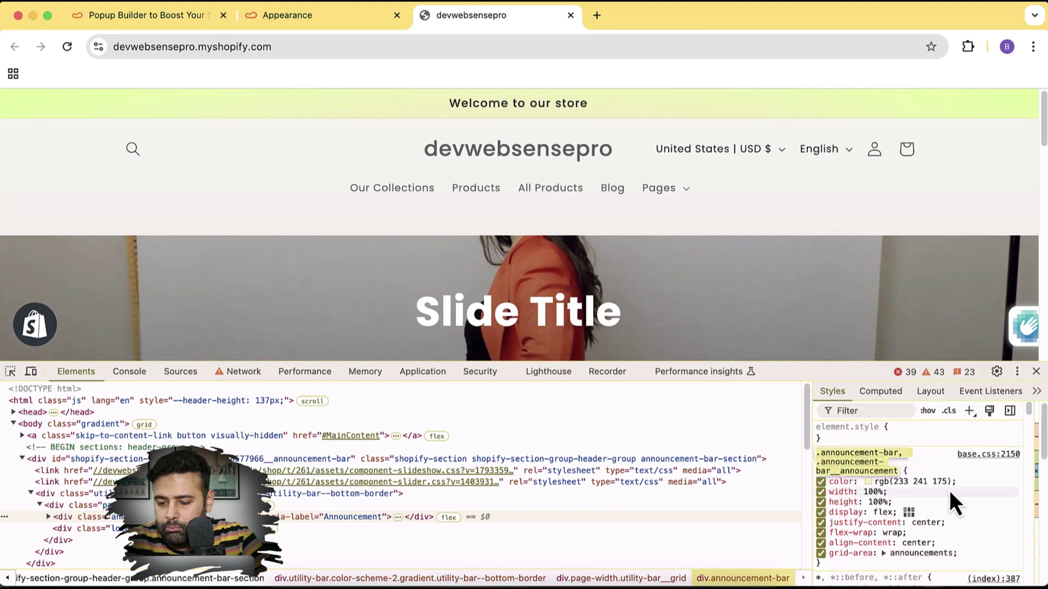
{"action": "left_click", "coordinate": [922, 478]}
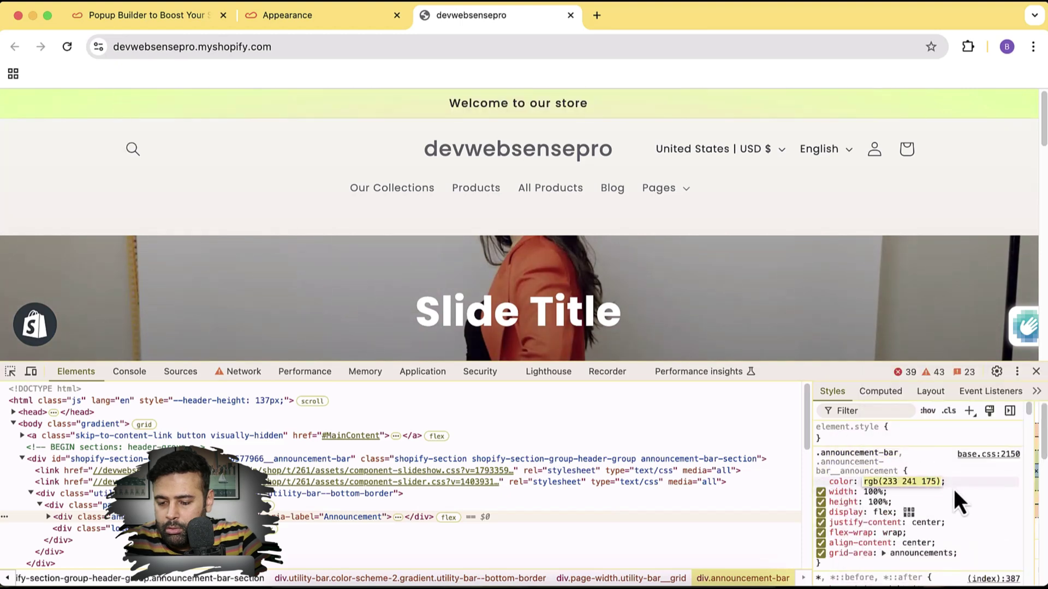
{"action": "key", "text": "Escape"}
Add the declaration color: black to the announcement bar's element.style rule.
{"action": "left_click", "coordinate": [908, 434]}
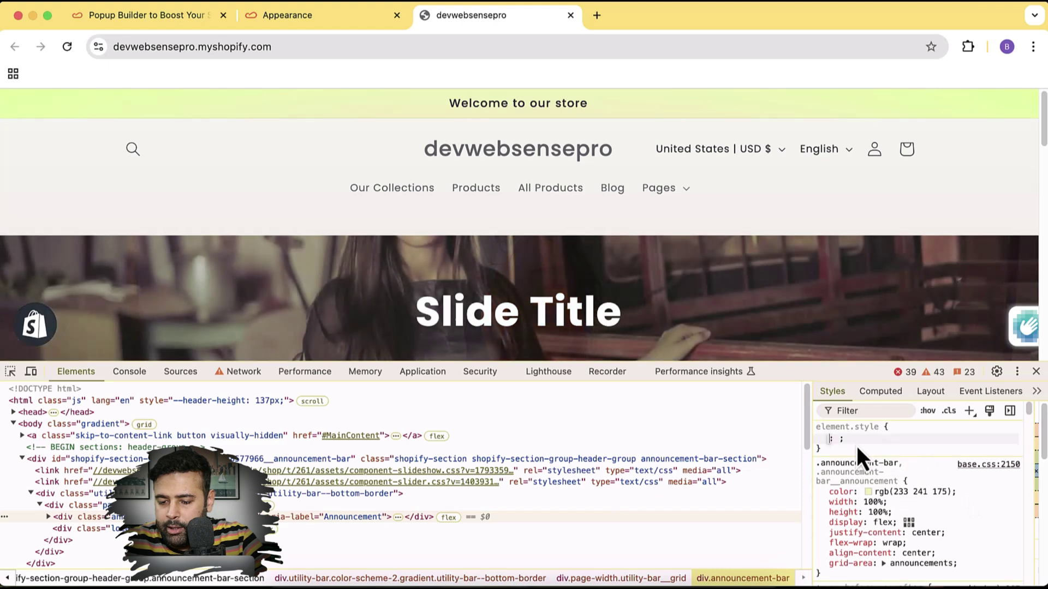
{"action": "type", "text": "dolor:"}
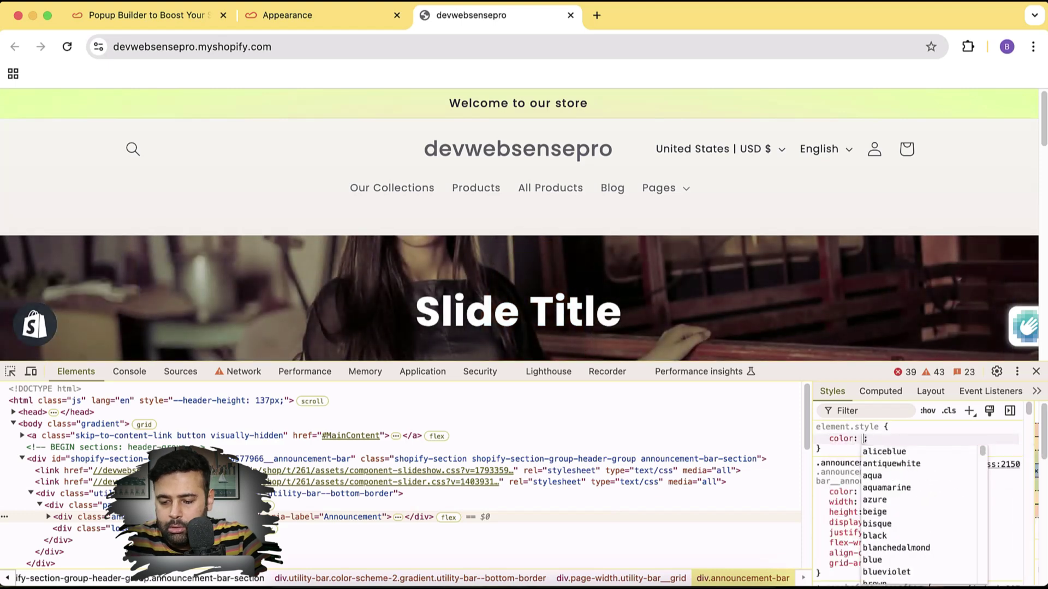
{"action": "type", "text": "black"}
{"action": "key", "text": "Return"}
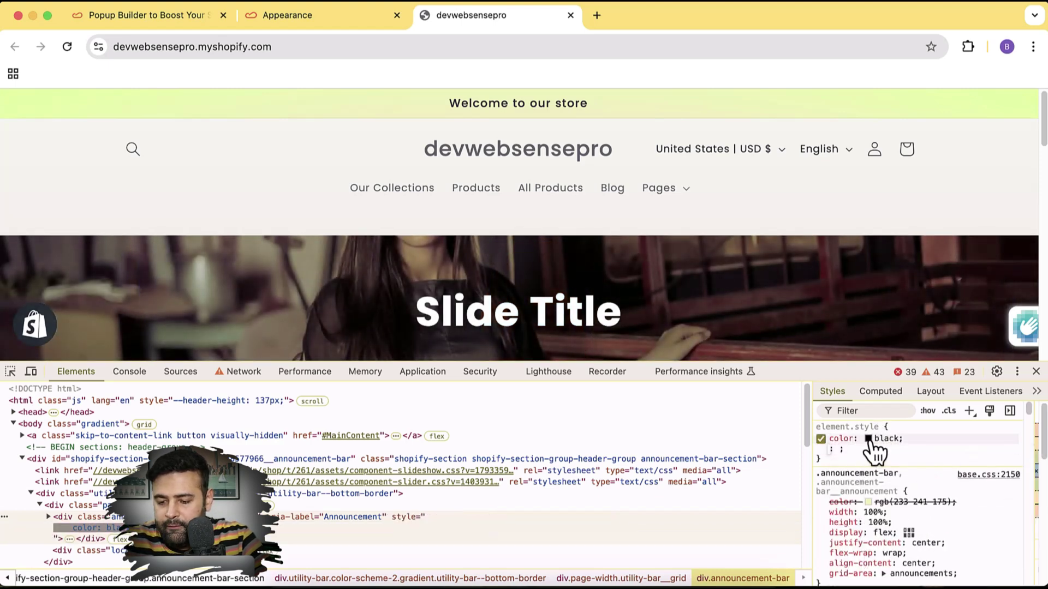
Sample the announcement bar's green background into the element.style color, grab its HEX code, and return to the Claspo popup editor.
{"action": "left_click", "coordinate": [868, 439]}
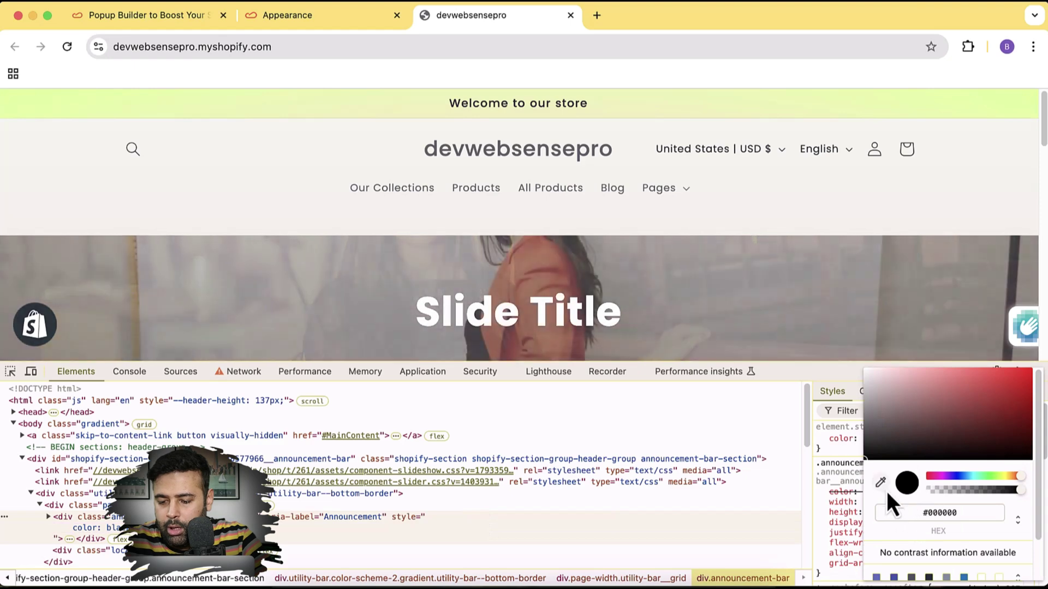
{"action": "left_click", "coordinate": [371, 107]}
{"action": "left_click", "coordinate": [955, 514]}
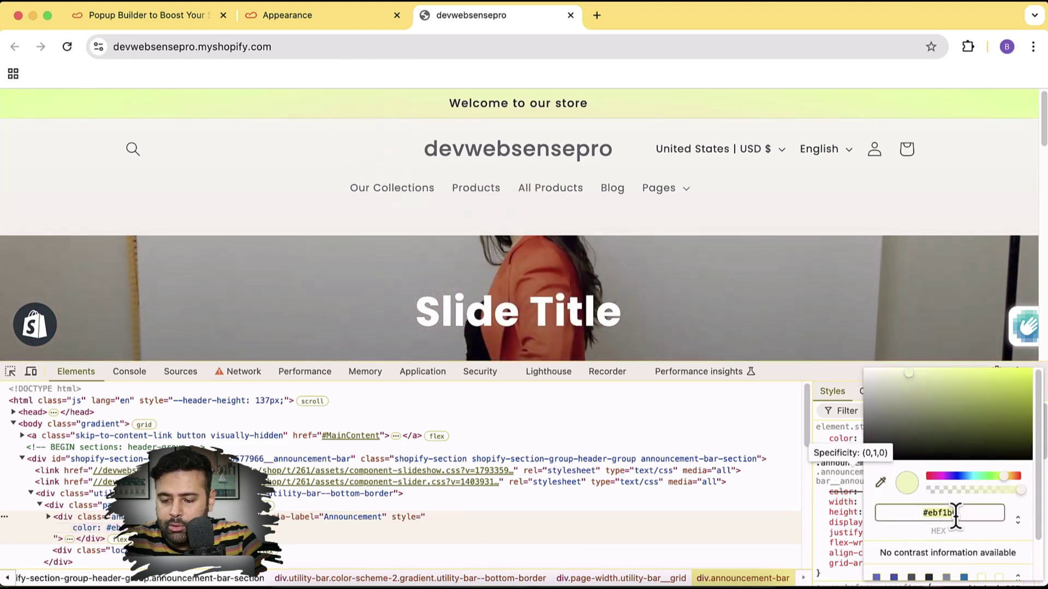
{"action": "left_click", "coordinate": [356, 27]}
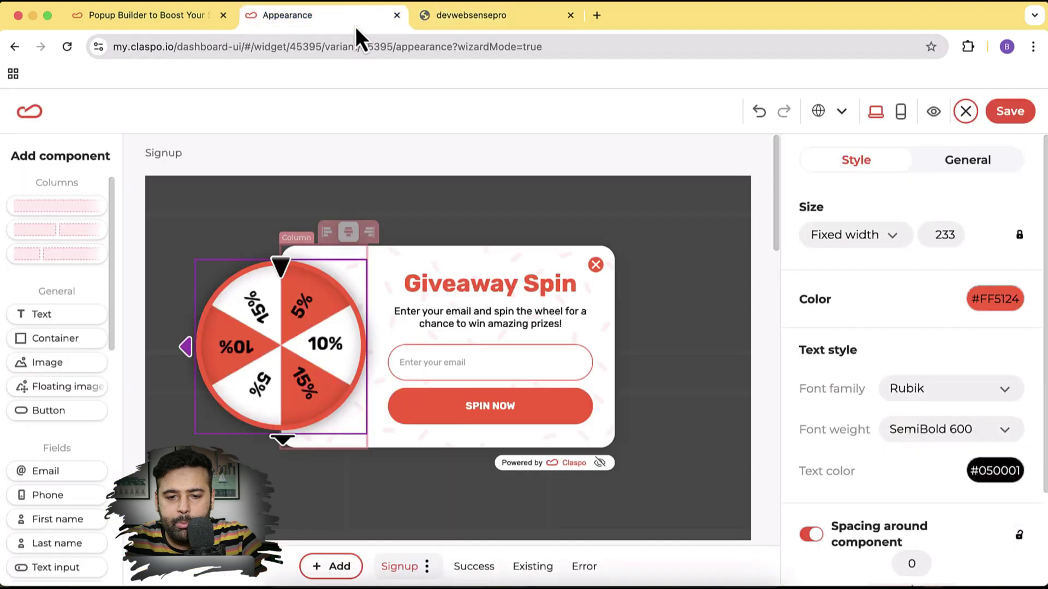
Set the prize wheel's color to #EBF1B0 and compare it with the announcement bar in the Shopify store.
{"action": "left_click", "coordinate": [979, 303]}
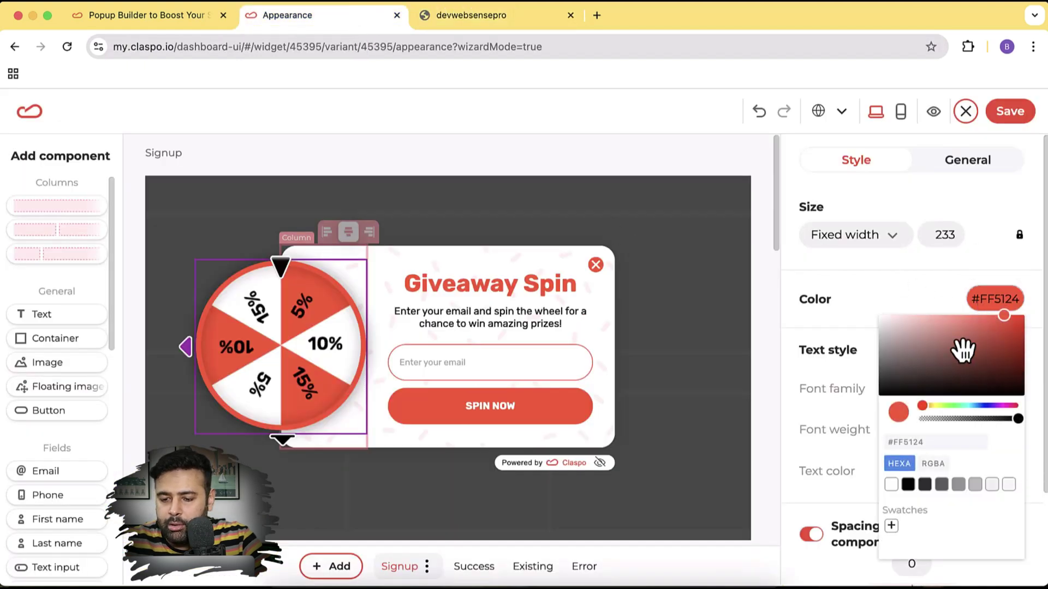
{"action": "left_click", "coordinate": [937, 440]}
{"action": "type", "text": "#EBF1B0"}
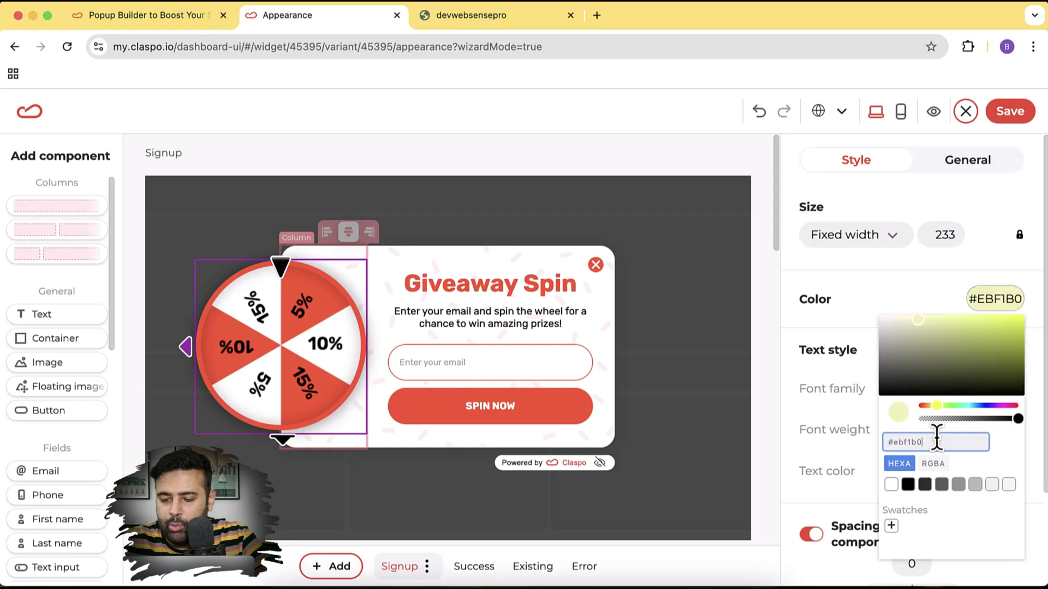
{"action": "left_click", "coordinate": [861, 274]}
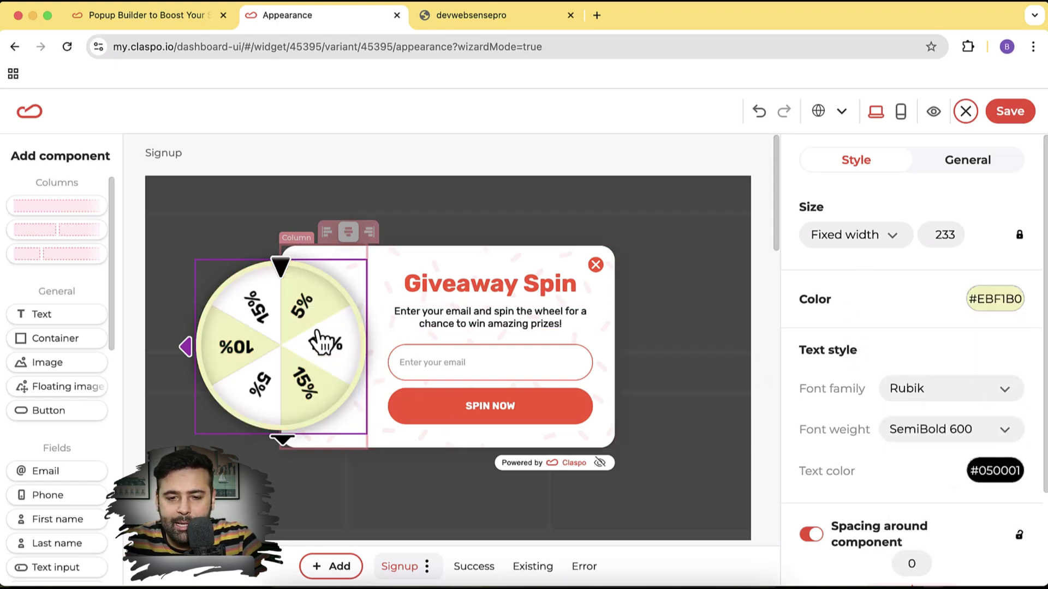
{"action": "left_click", "coordinate": [474, 23]}
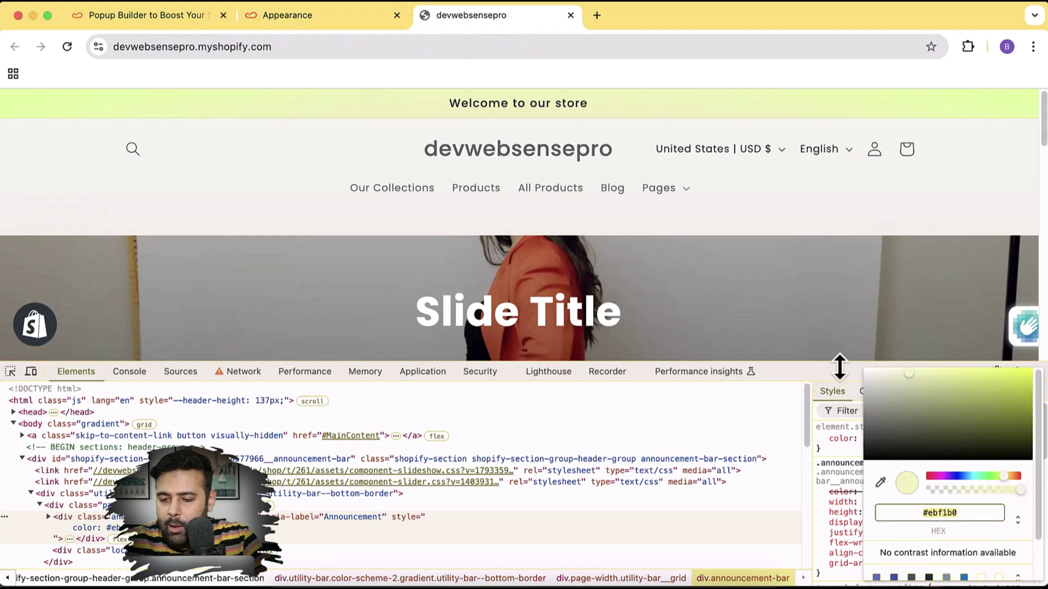
{"action": "left_click", "coordinate": [361, 24]}
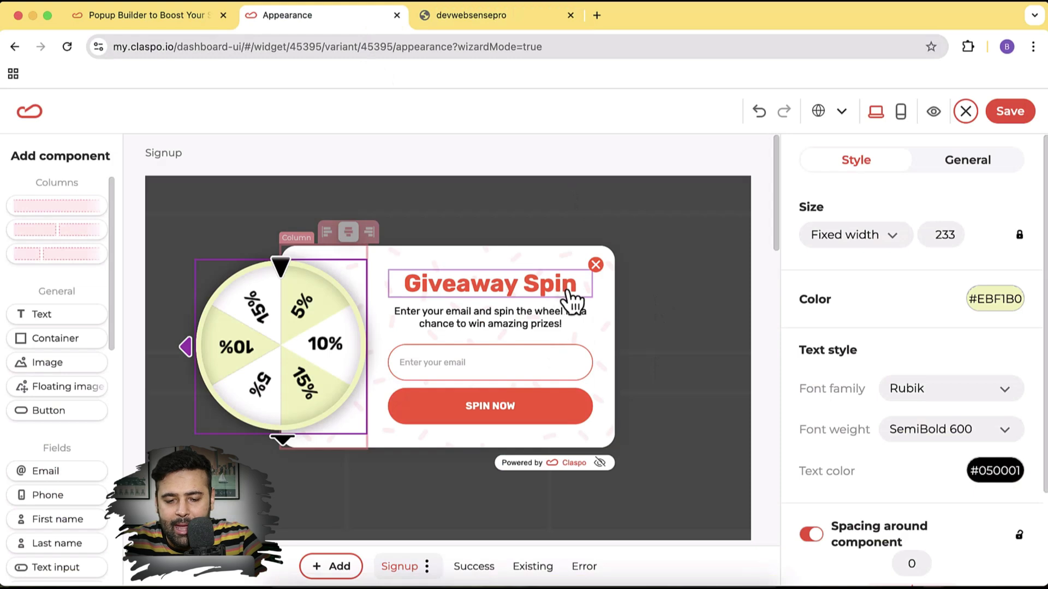
Set the background color of the SPIN NOW button to the light green #EBF1B0.
{"action": "left_click", "coordinate": [594, 413]}
{"action": "scroll", "coordinate": [928, 322], "scroll_direction": "down", "scroll_amount": 3}
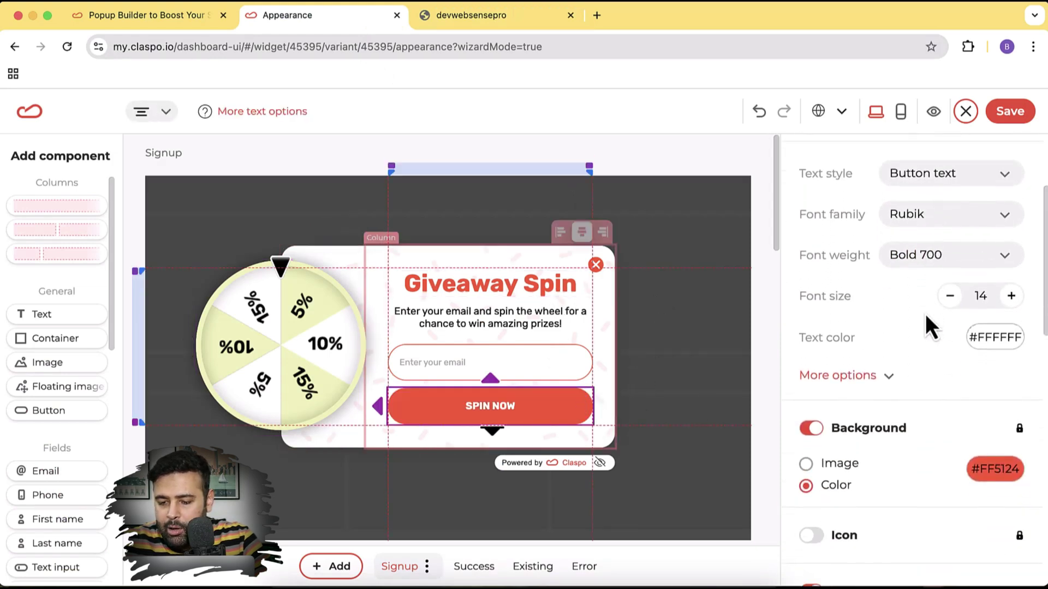
{"action": "scroll", "coordinate": [925, 313], "scroll_direction": "down", "scroll_amount": 2}
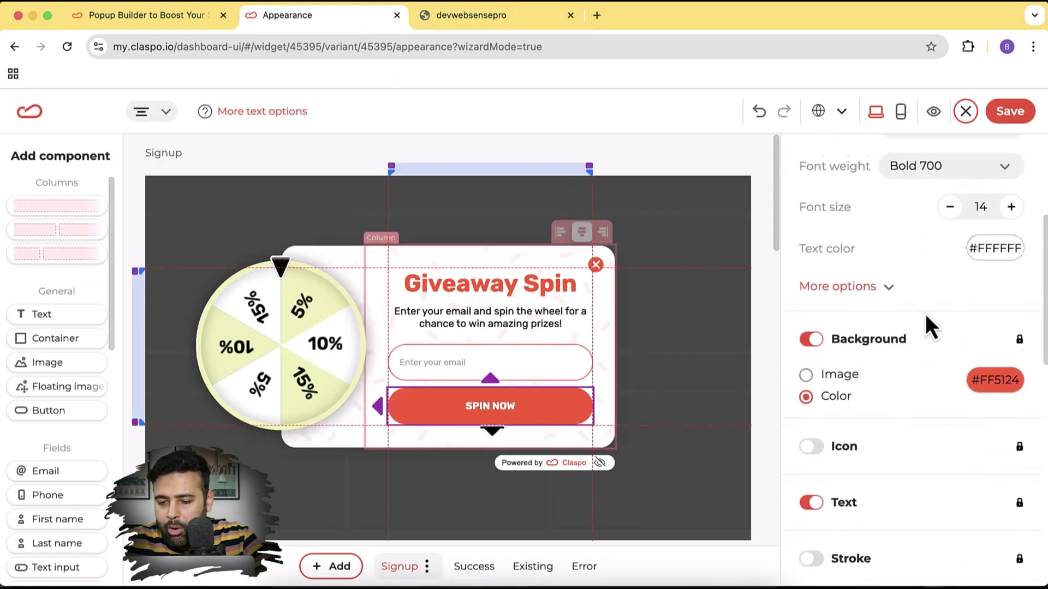
{"action": "left_click", "coordinate": [998, 377]}
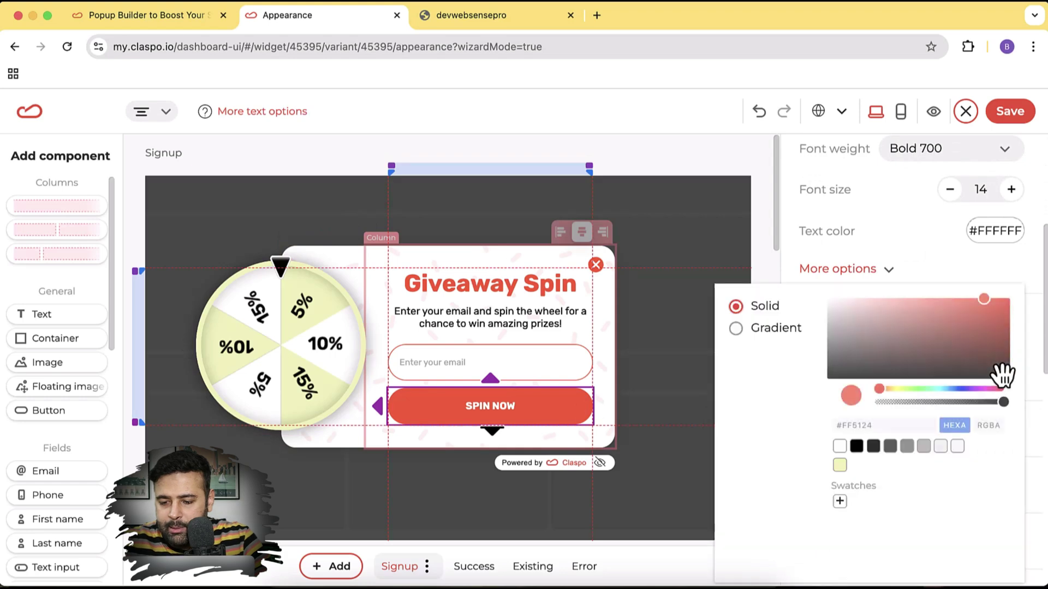
{"action": "left_click", "coordinate": [846, 470]}
{"action": "left_click", "coordinate": [916, 263]}
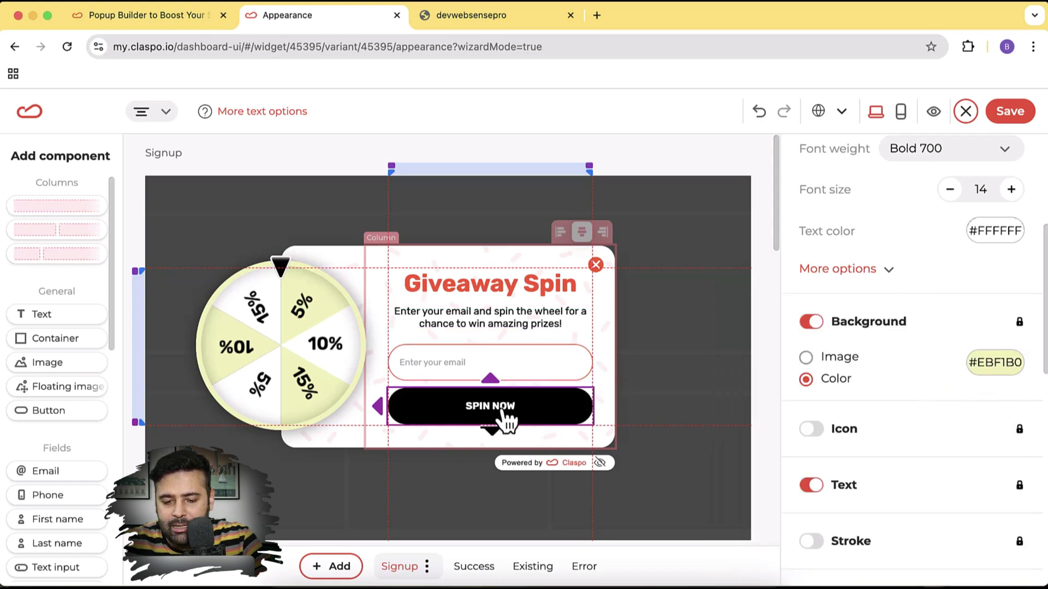
Set the text color of the SPIN NOW button to black, #000000.
{"action": "scroll", "coordinate": [956, 270], "scroll_direction": "up", "scroll_amount": 1}
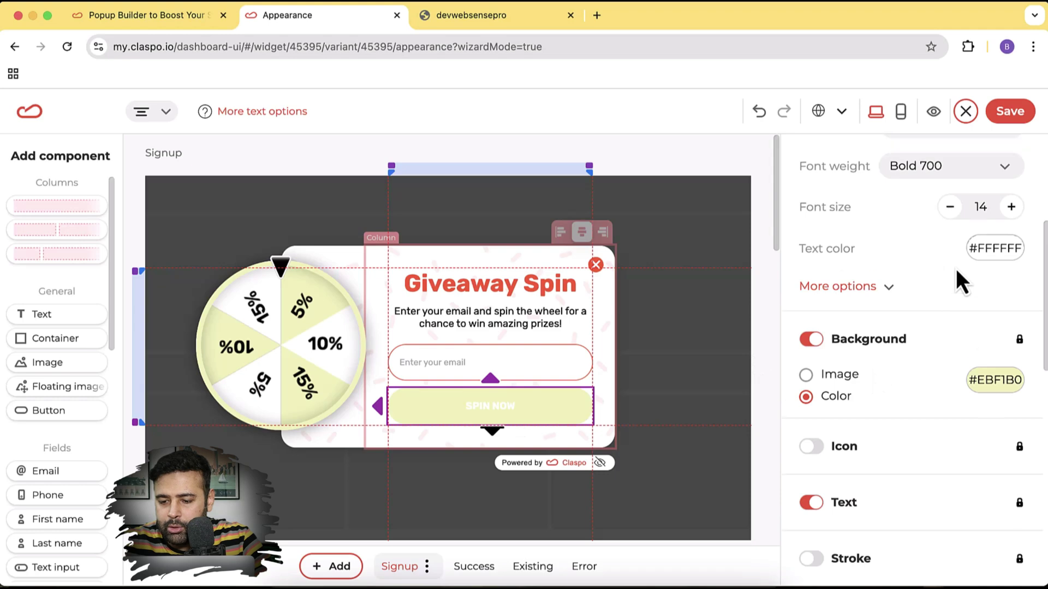
{"action": "scroll", "coordinate": [956, 269], "scroll_direction": "down", "scroll_amount": 3}
{"action": "scroll", "coordinate": [956, 269], "scroll_direction": "up", "scroll_amount": 2}
{"action": "scroll", "coordinate": [955, 268], "scroll_direction": "up", "scroll_amount": 5}
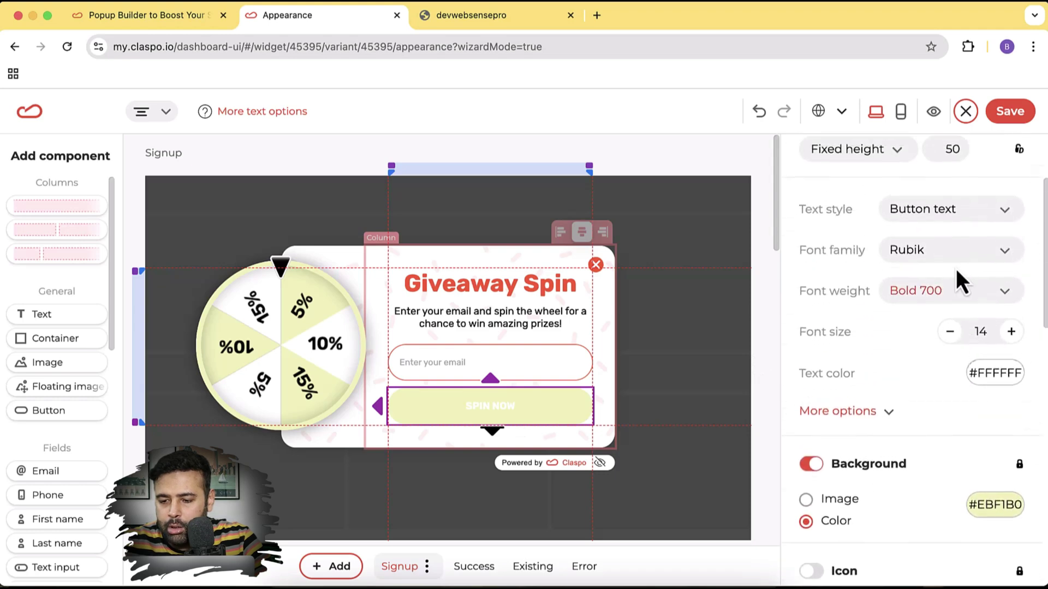
{"action": "scroll", "coordinate": [955, 268], "scroll_direction": "down", "scroll_amount": 10}
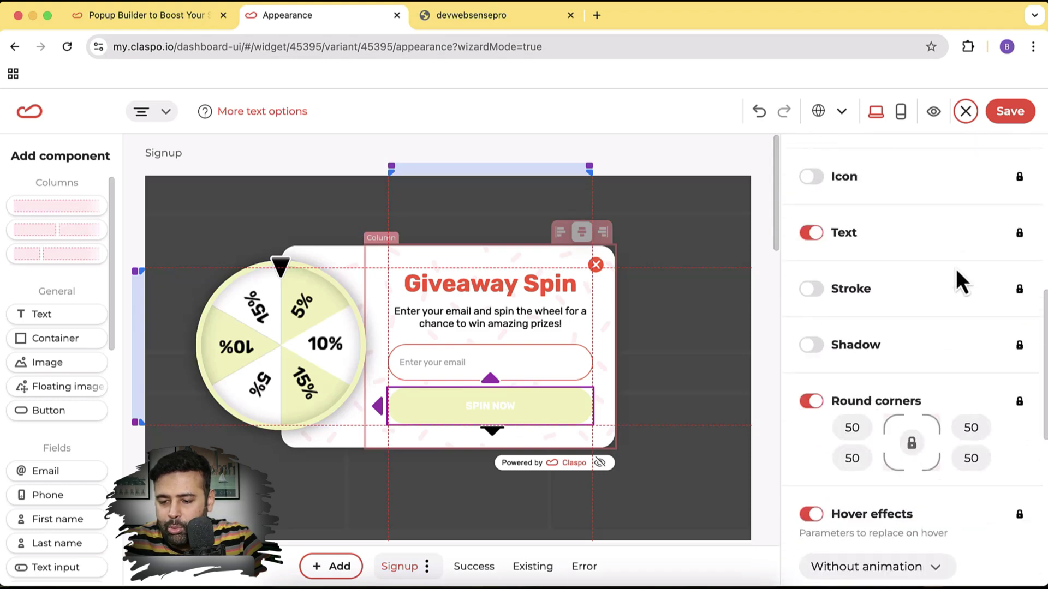
{"action": "scroll", "coordinate": [955, 269], "scroll_direction": "up", "scroll_amount": 10}
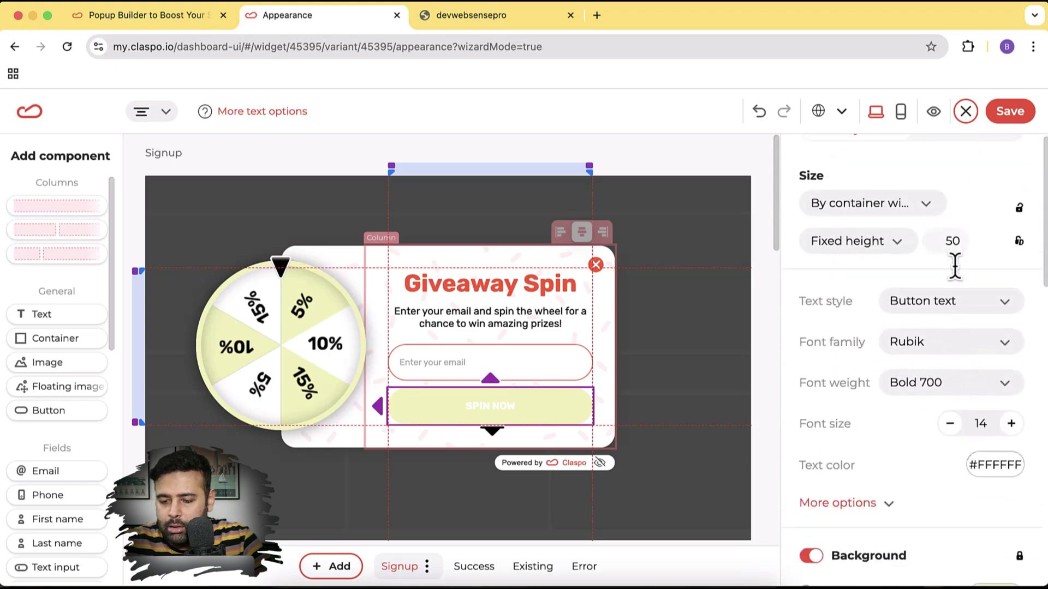
{"action": "scroll", "coordinate": [955, 267], "scroll_direction": "down", "scroll_amount": 3}
{"action": "left_click", "coordinate": [997, 299]}
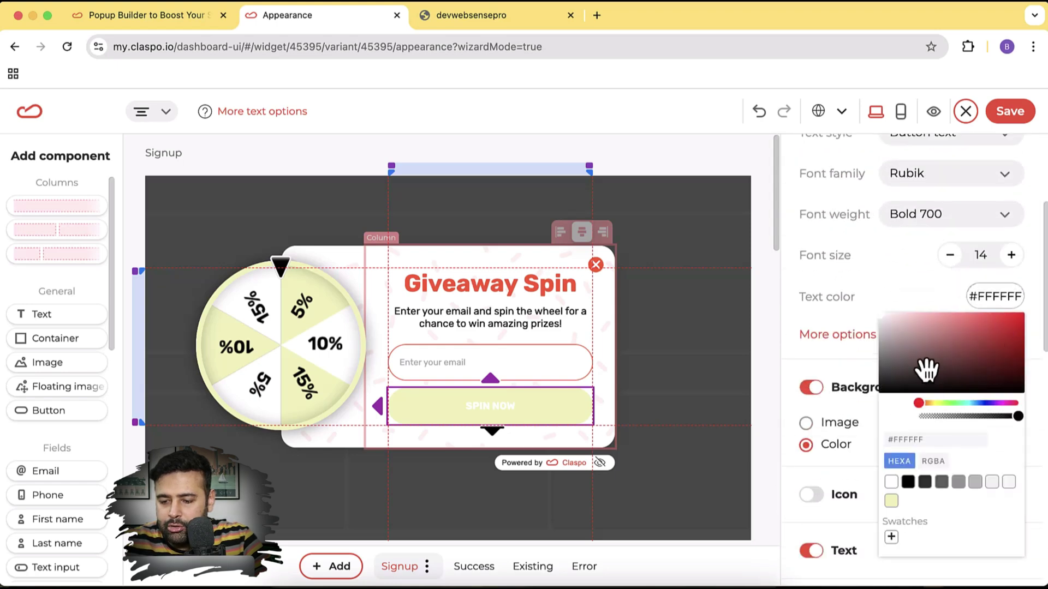
{"action": "left_click_drag", "start_coordinate": [922, 363], "coordinate": [841, 410]}
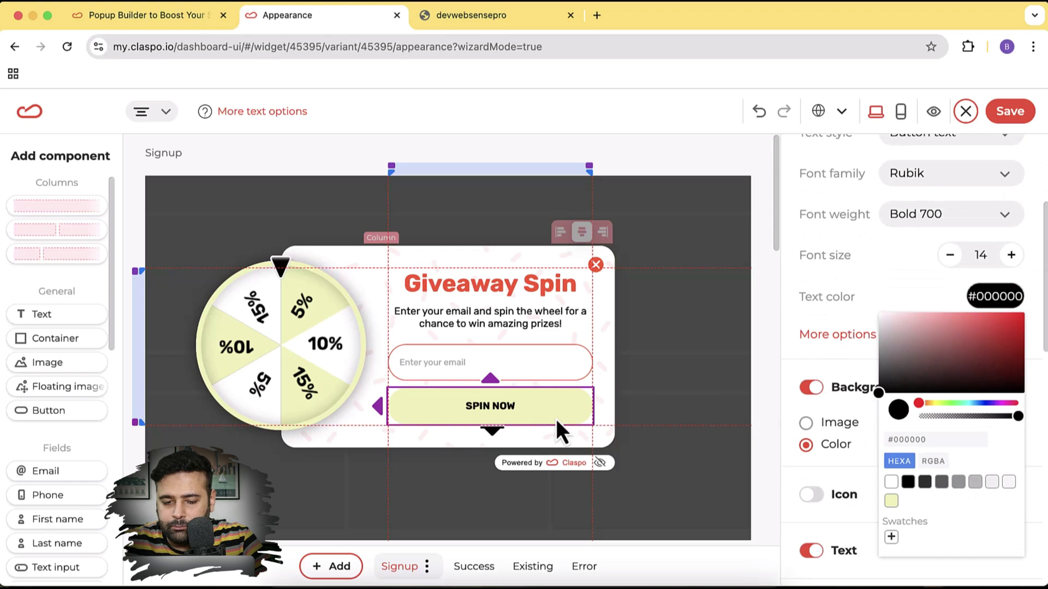
{"action": "left_click", "coordinate": [805, 304]}
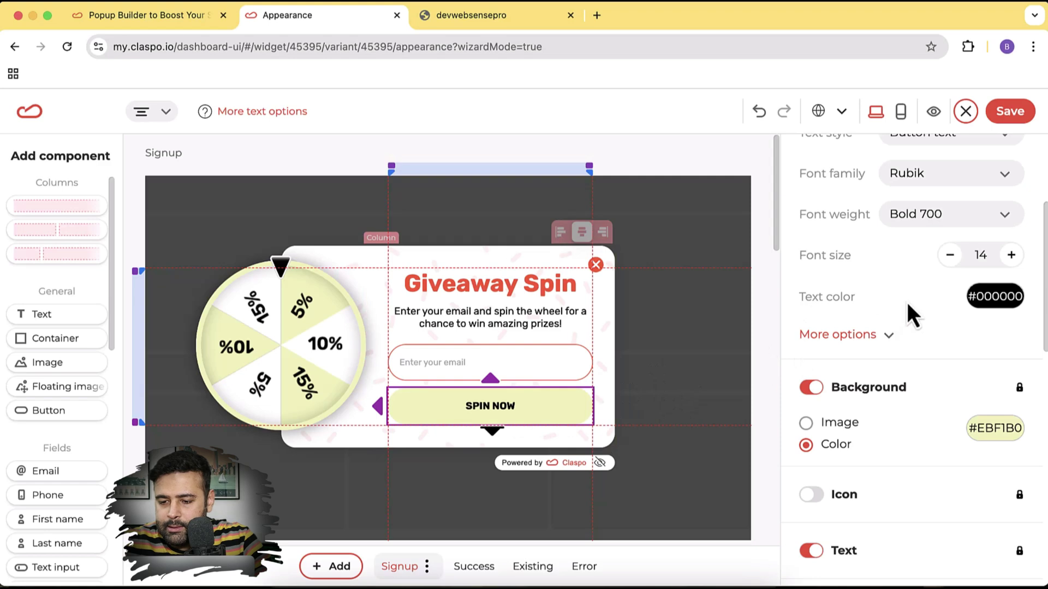
Enable the text color hover effect for the SPIN NOW button, using #FFFFFF.
{"action": "scroll", "coordinate": [909, 308], "scroll_direction": "down", "scroll_amount": 5}
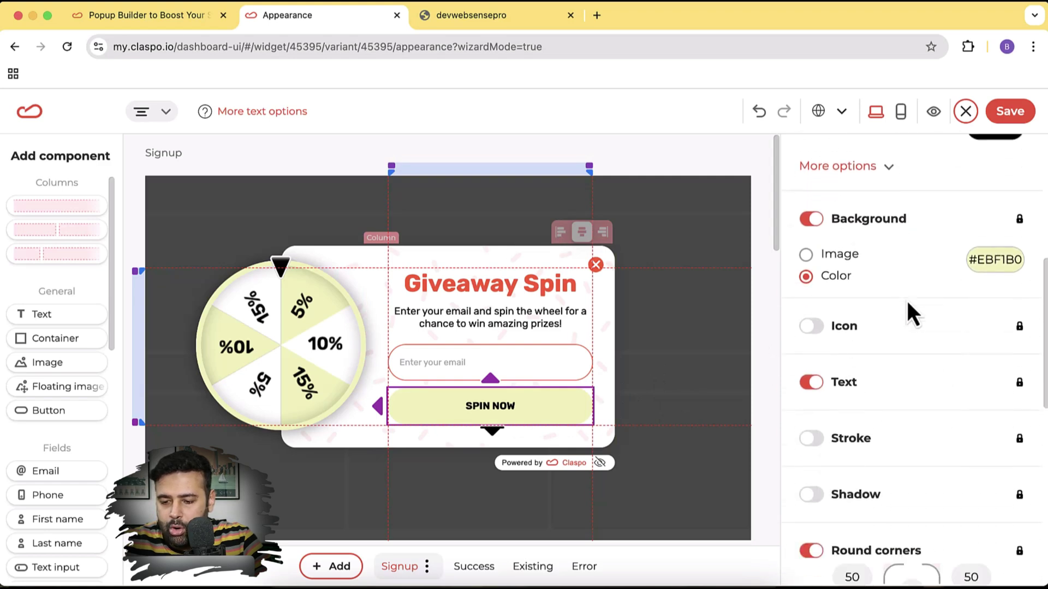
{"action": "scroll", "coordinate": [907, 300], "scroll_direction": "down", "scroll_amount": 6}
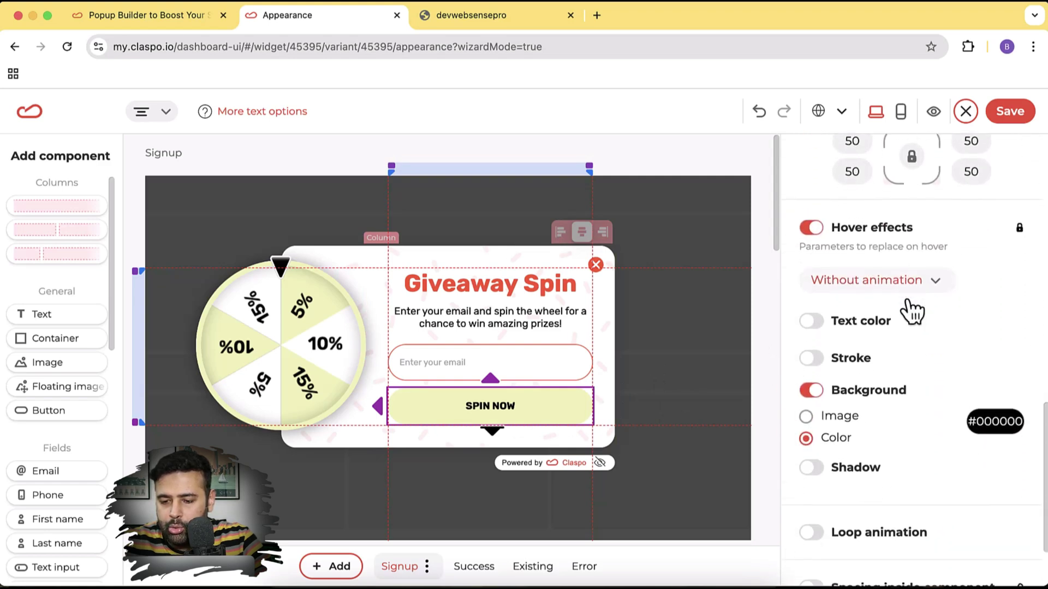
{"action": "scroll", "coordinate": [922, 357], "scroll_direction": "down", "scroll_amount": 2}
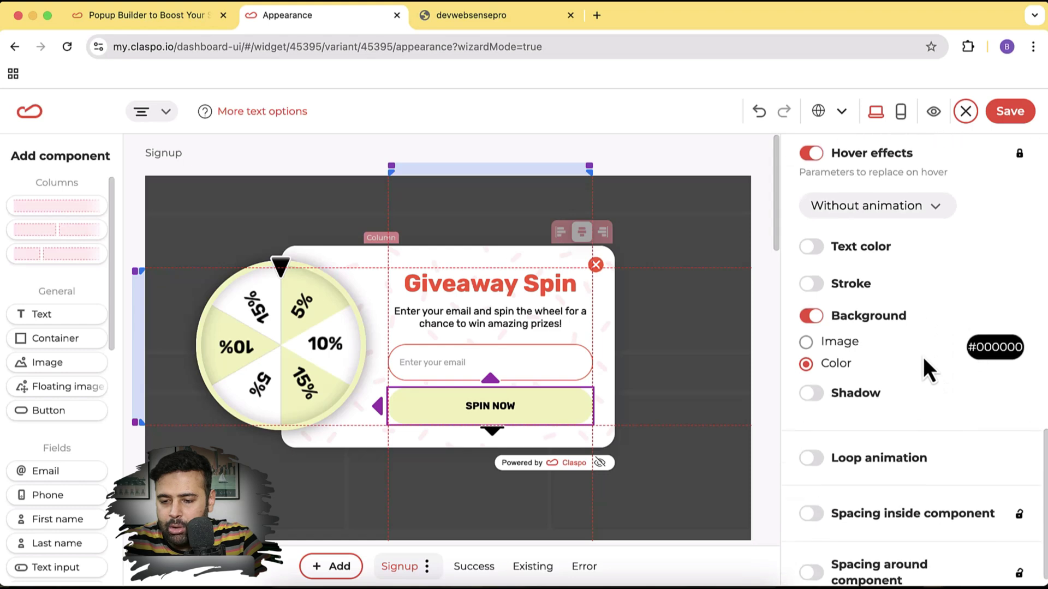
{"action": "scroll", "coordinate": [925, 326], "scroll_direction": "up", "scroll_amount": 3}
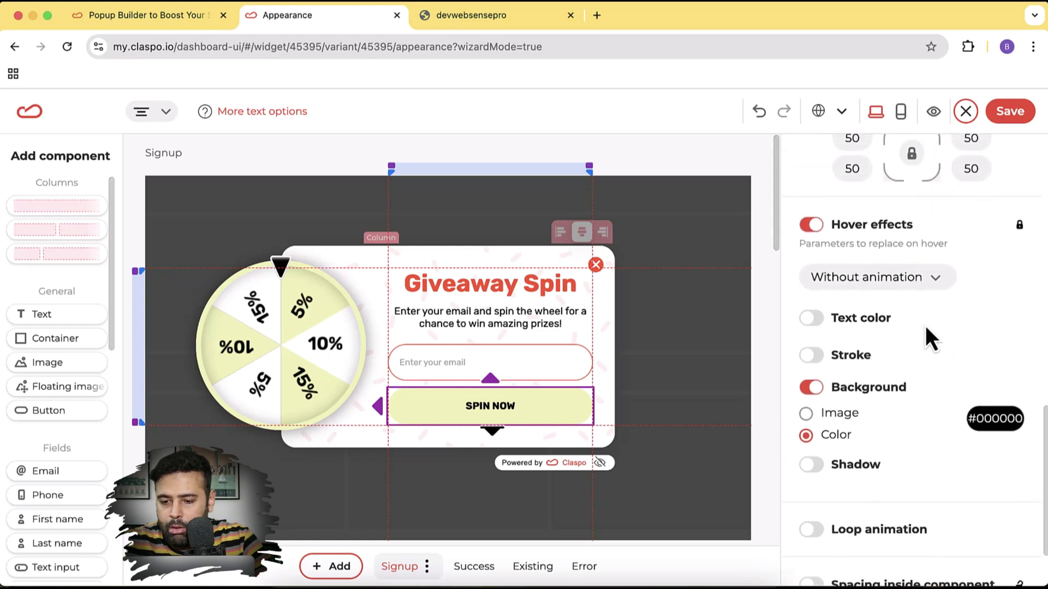
{"action": "left_click", "coordinate": [876, 322]}
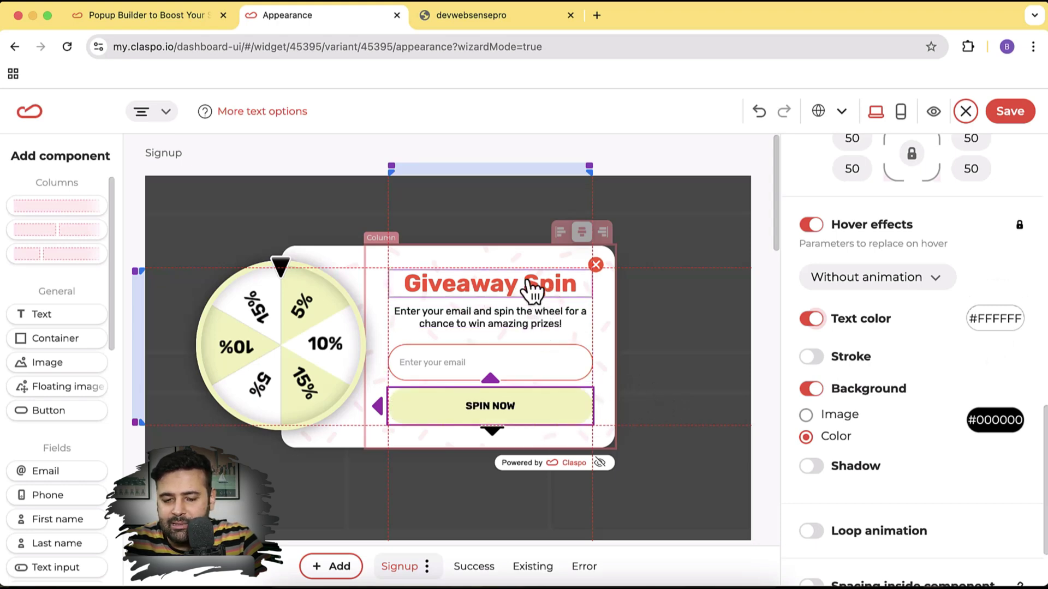
Try the light green #EBF1B0 as the text color of the Giveaway Spin title.
{"action": "left_click", "coordinate": [494, 296]}
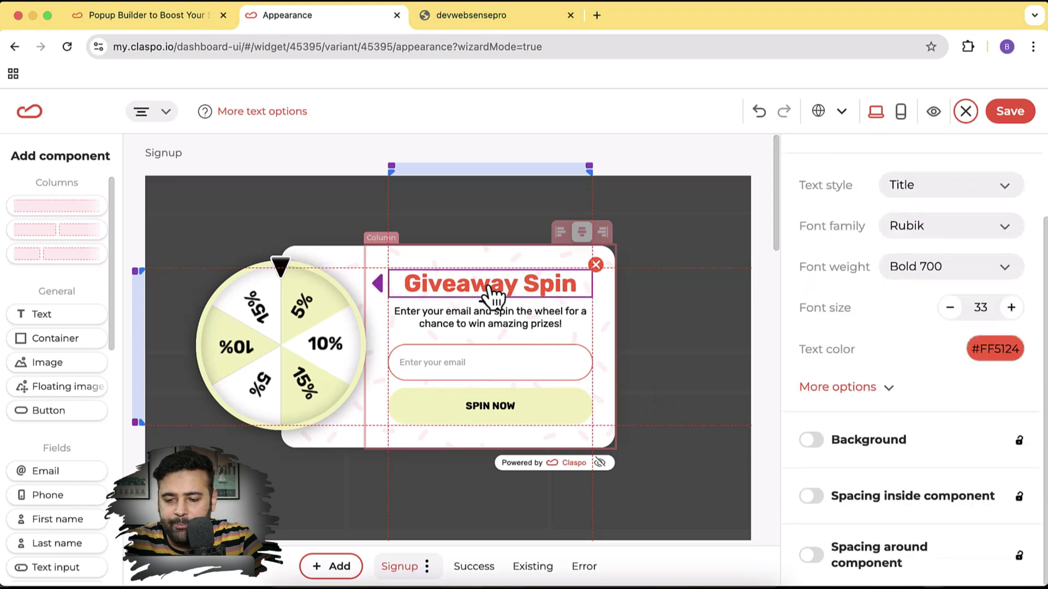
{"action": "left_click", "coordinate": [987, 354]}
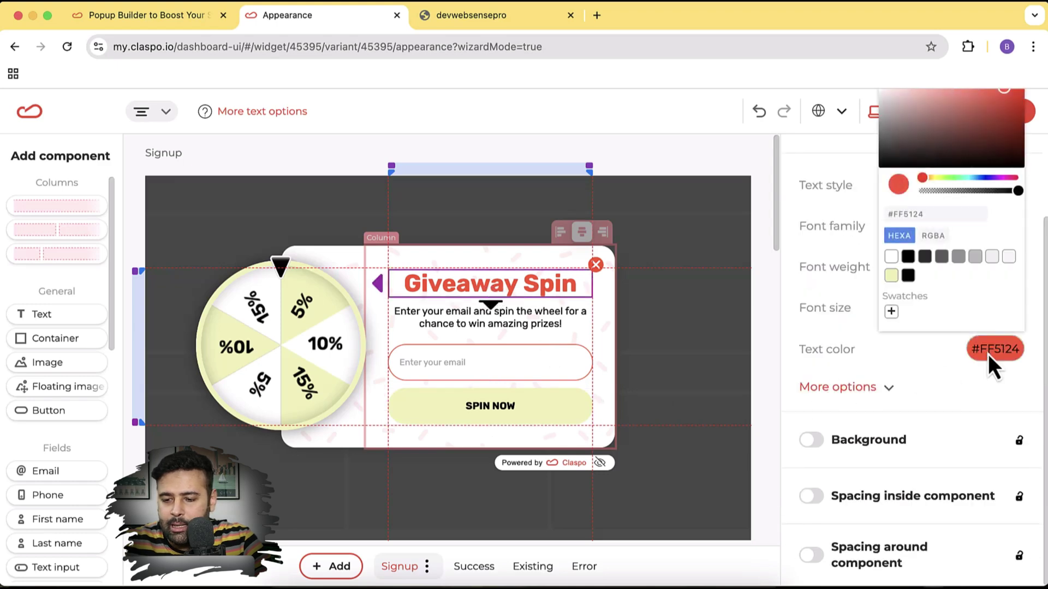
{"action": "left_click", "coordinate": [892, 276]}
{"action": "left_click", "coordinate": [917, 376]}
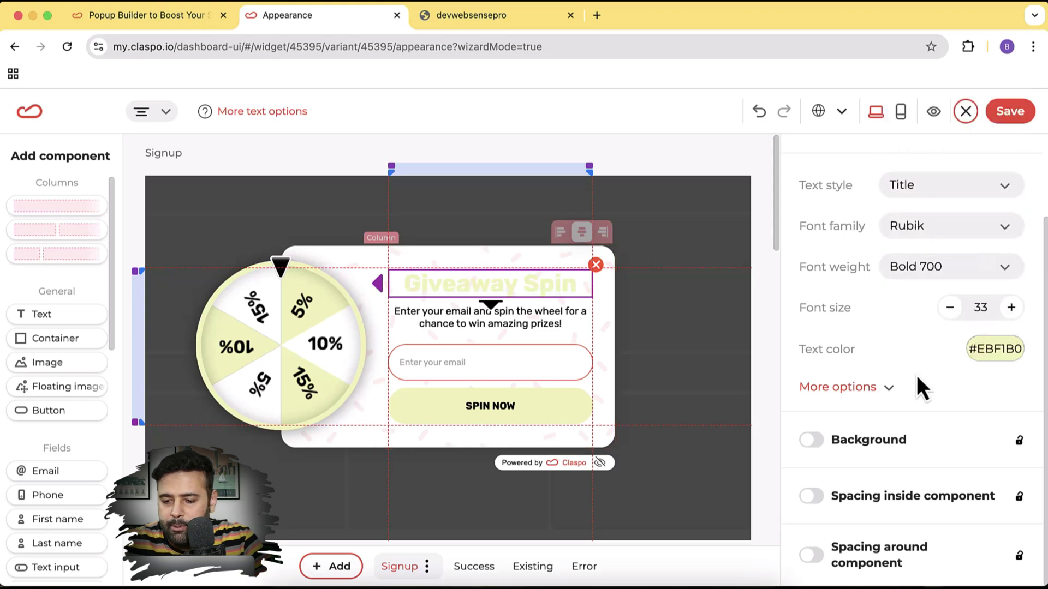
{"action": "scroll", "coordinate": [919, 352], "scroll_direction": "up", "scroll_amount": 2}
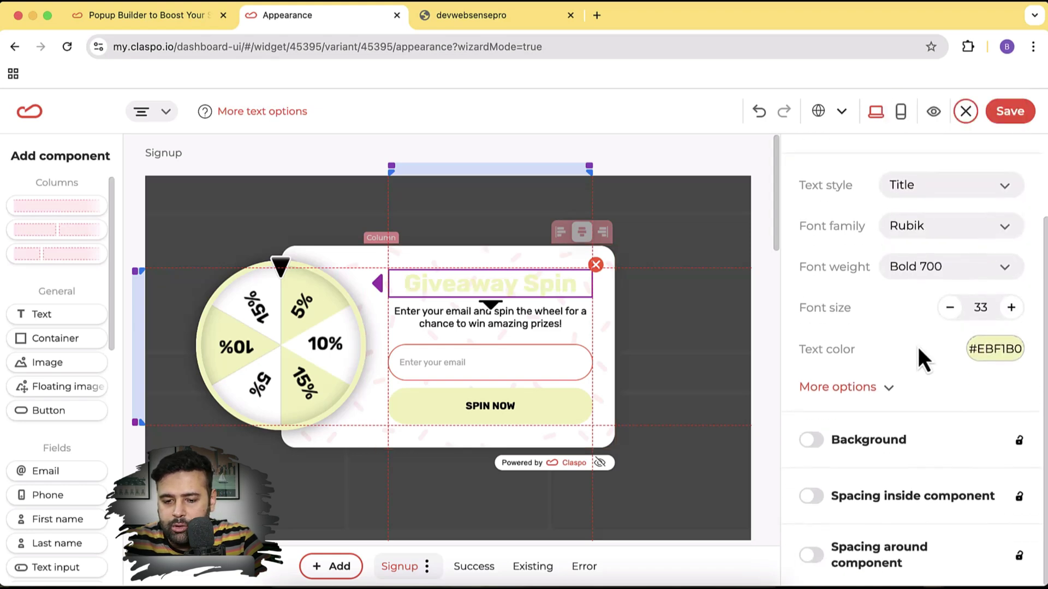
{"action": "scroll", "coordinate": [918, 352], "scroll_direction": "down", "scroll_amount": 2}
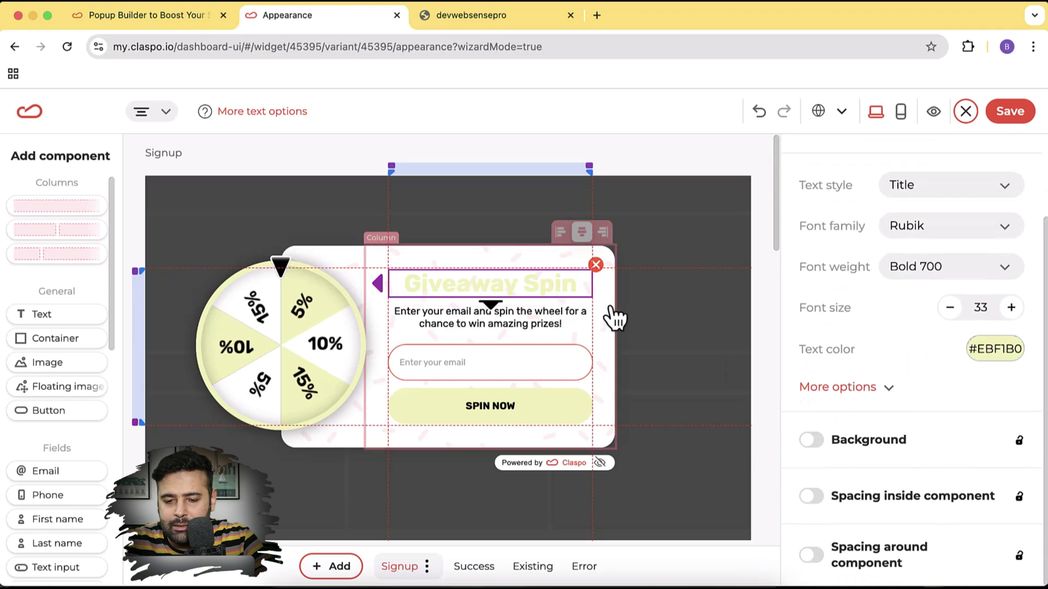
Set the Giveaway Spin title's text color to black, #000000, and deselect the title.
{"action": "left_click", "coordinate": [1000, 355]}
{"action": "left_click", "coordinate": [910, 279]}
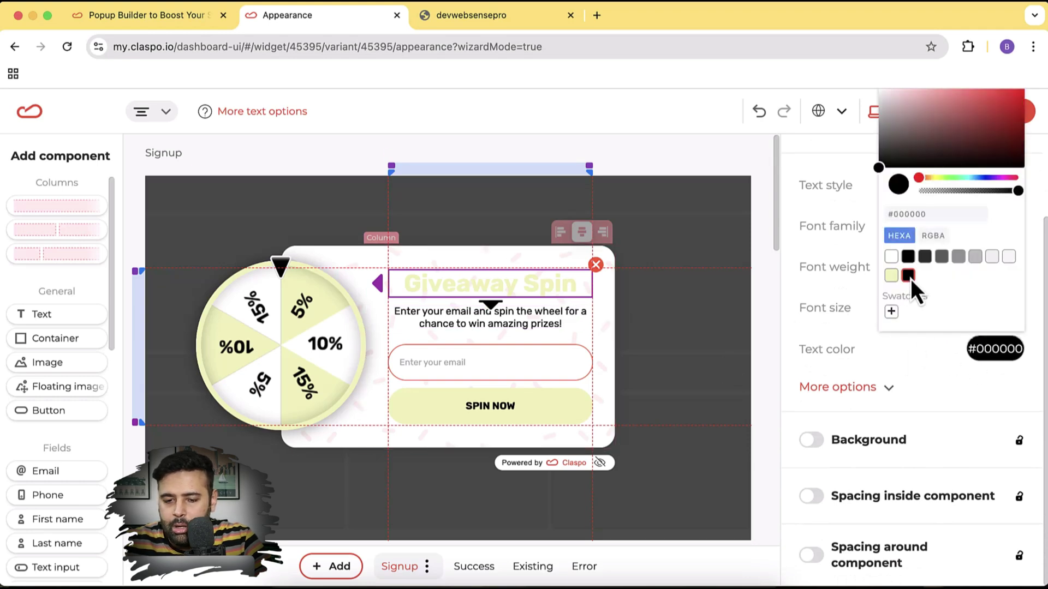
{"action": "left_click", "coordinate": [922, 379]}
{"action": "left_click", "coordinate": [663, 355]}
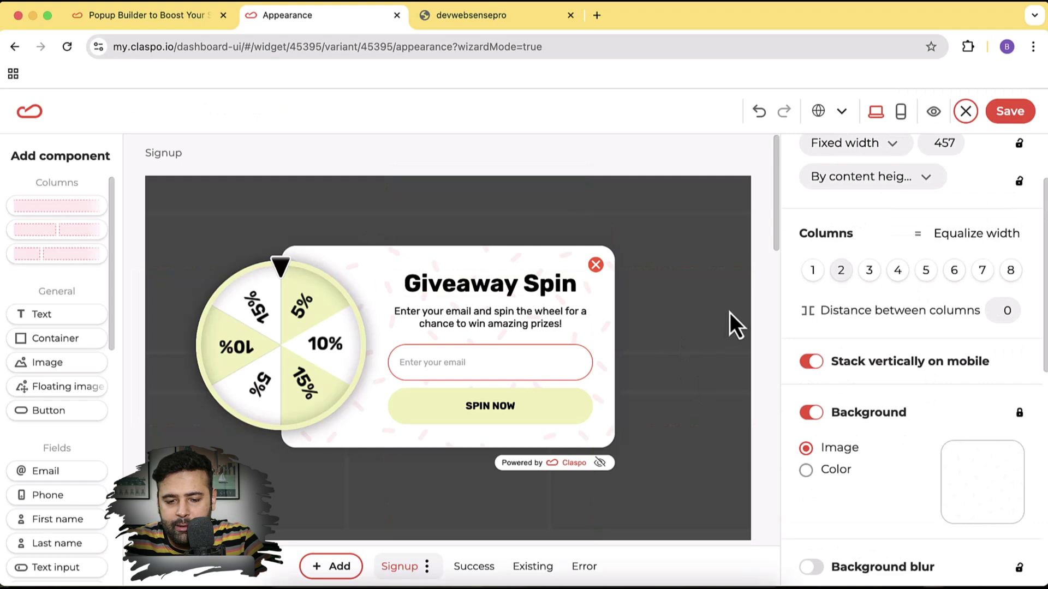
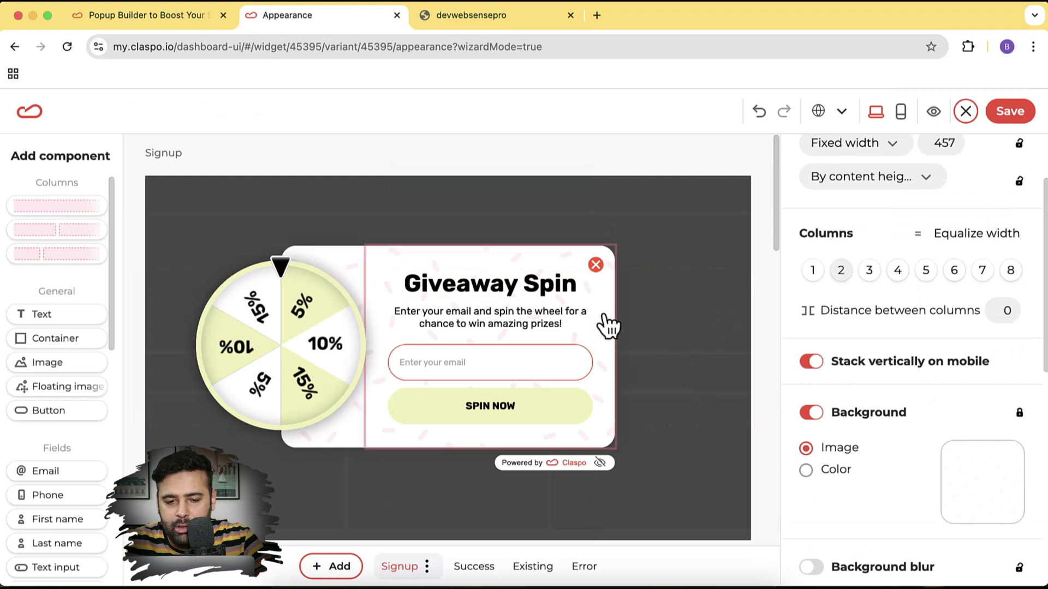
Examine the style settings of the popup's two columns and look through the list of components that can be added.
{"action": "left_click", "coordinate": [379, 273]}
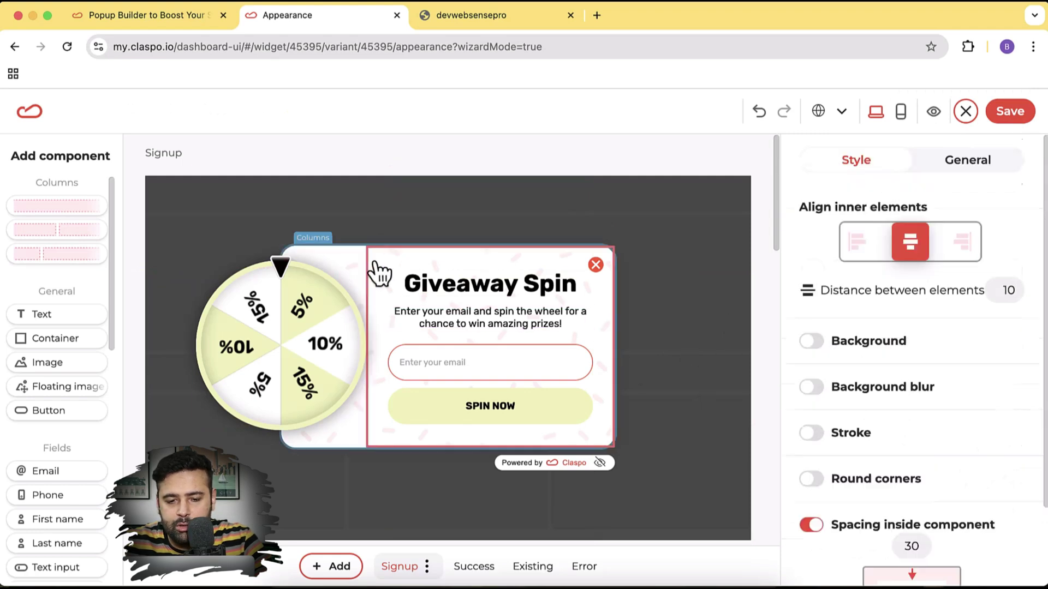
{"action": "scroll", "coordinate": [977, 339], "scroll_direction": "up", "scroll_amount": 3}
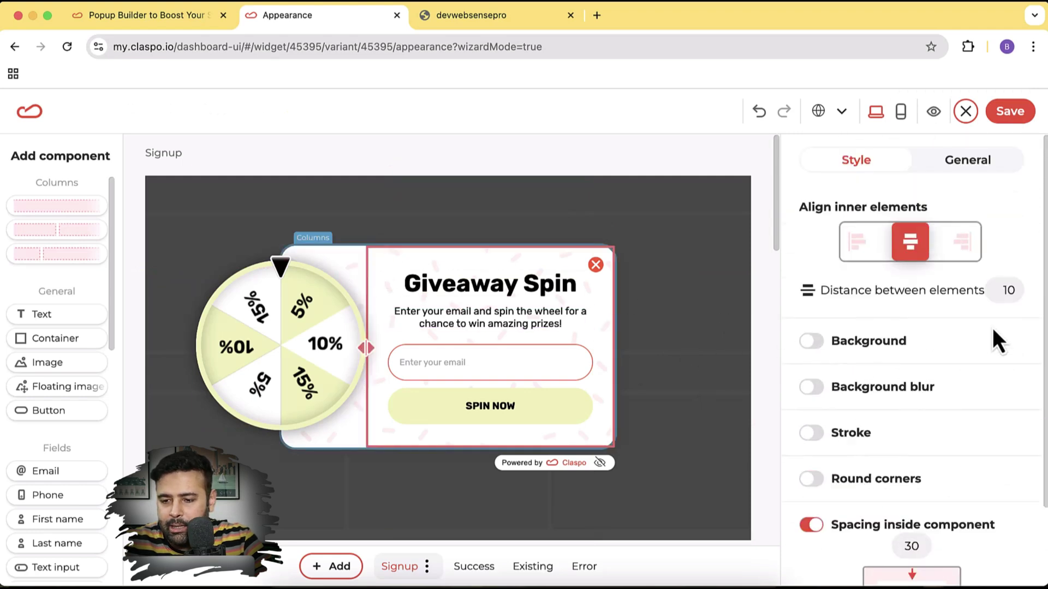
{"action": "scroll", "coordinate": [992, 328], "scroll_direction": "down", "scroll_amount": 3}
{"action": "scroll", "coordinate": [992, 328], "scroll_direction": "up", "scroll_amount": 3}
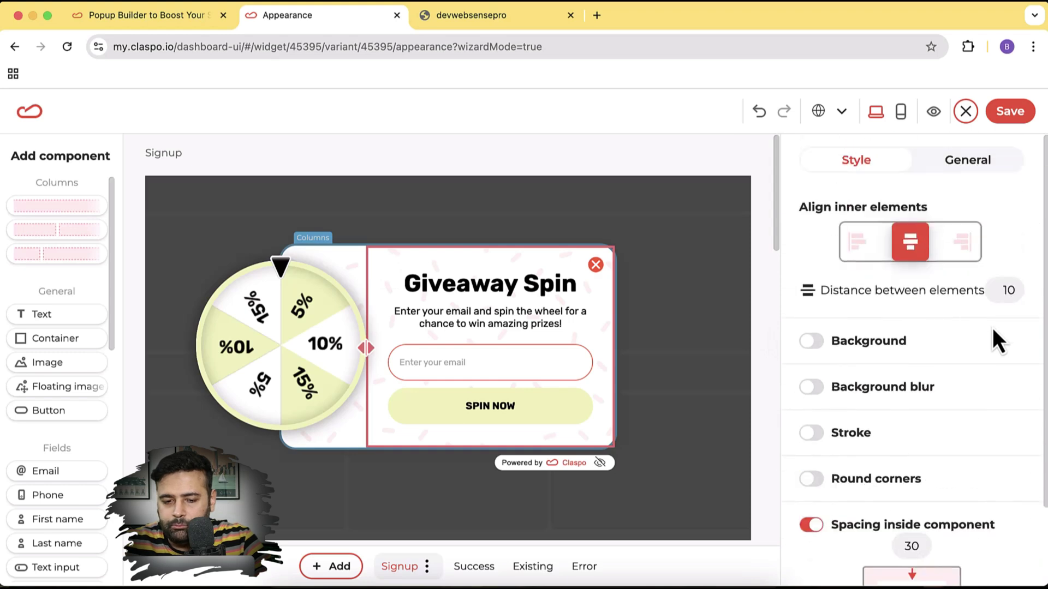
{"action": "left_click", "coordinate": [349, 265]}
{"action": "left_click", "coordinate": [349, 266]}
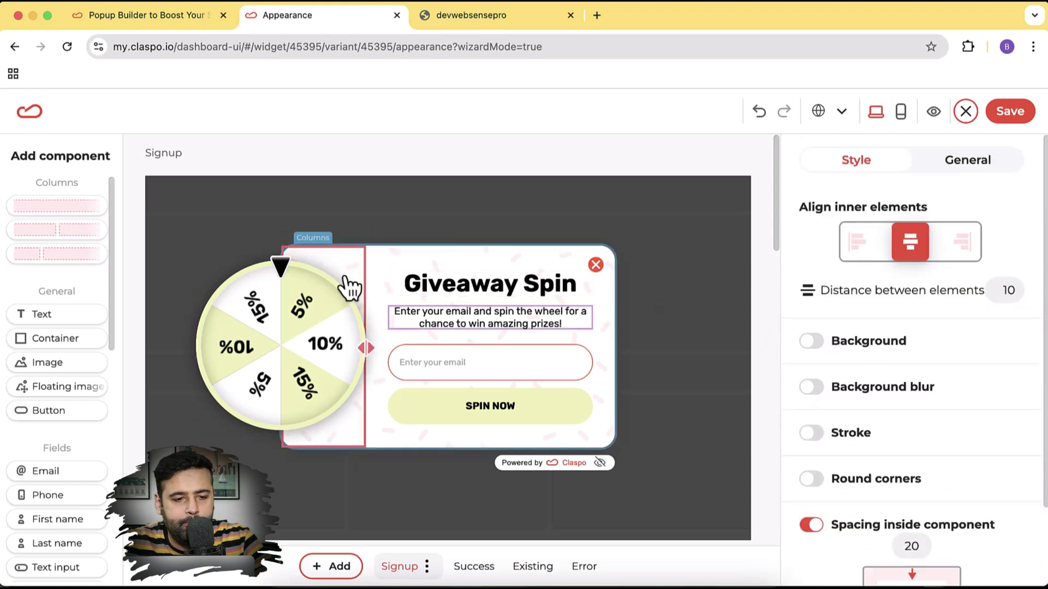
{"action": "scroll", "coordinate": [78, 232], "scroll_direction": "down", "scroll_amount": 10}
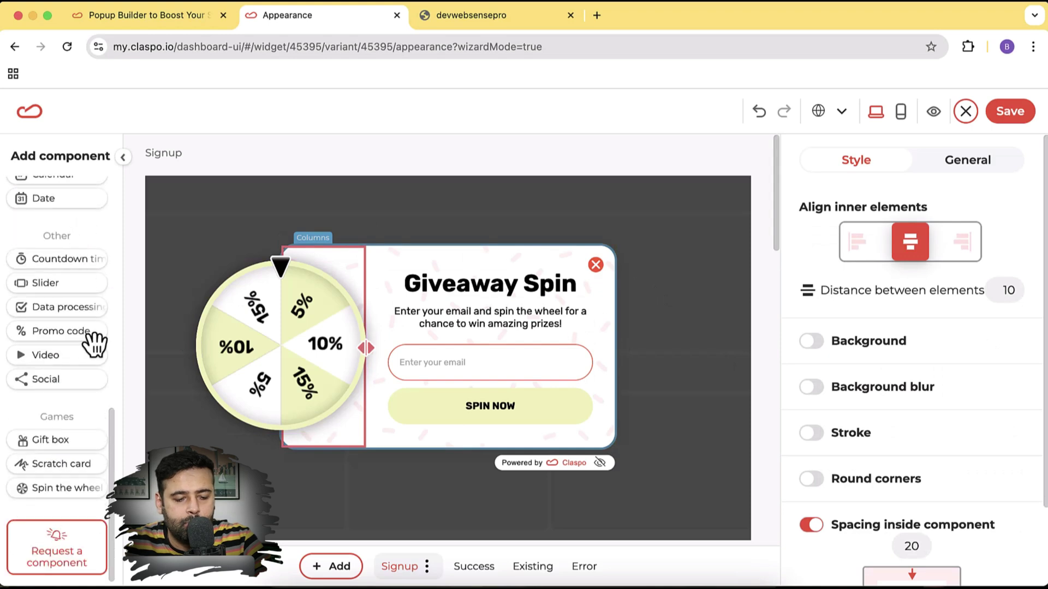
{"action": "scroll", "coordinate": [93, 341], "scroll_direction": "up", "scroll_amount": 8}
{"action": "scroll", "coordinate": [93, 341], "scroll_direction": "up", "scroll_amount": 2}
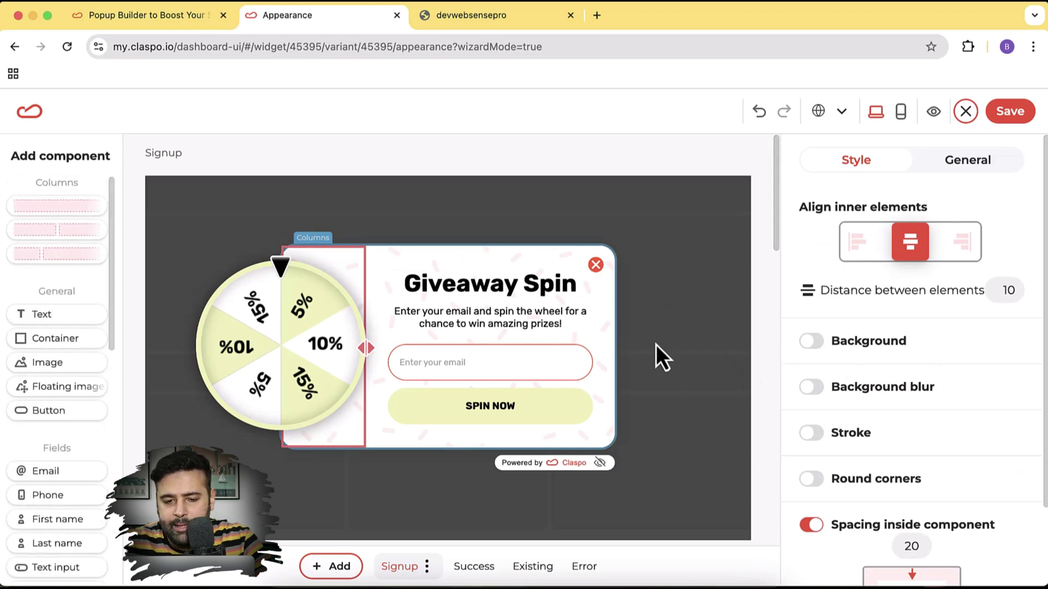
Set the popup's close icon color to black, #000000, and leave the close icon settings.
{"action": "left_click", "coordinate": [596, 265]}
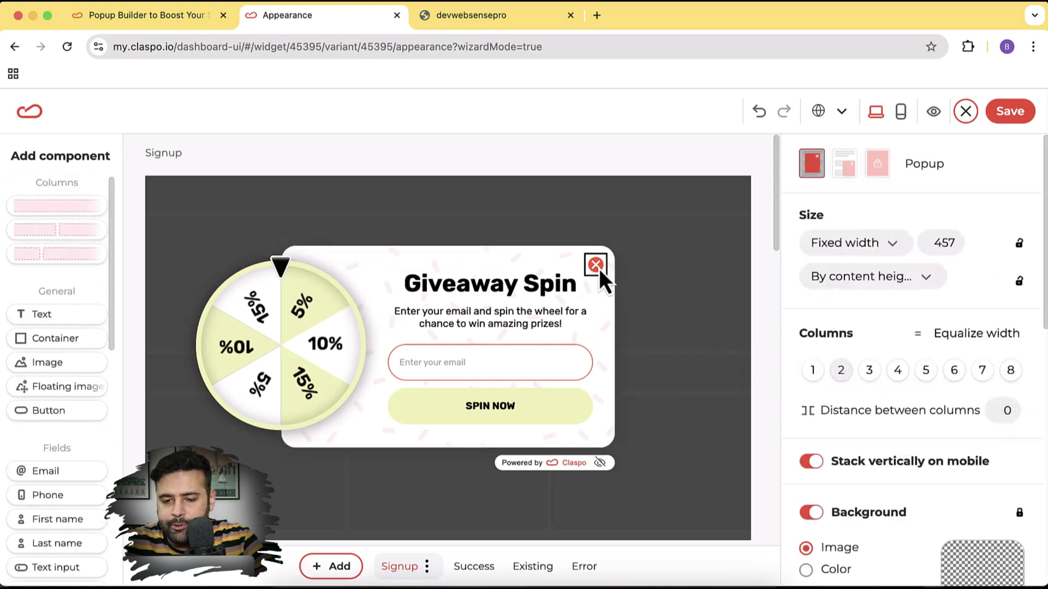
{"action": "left_click", "coordinate": [997, 316]}
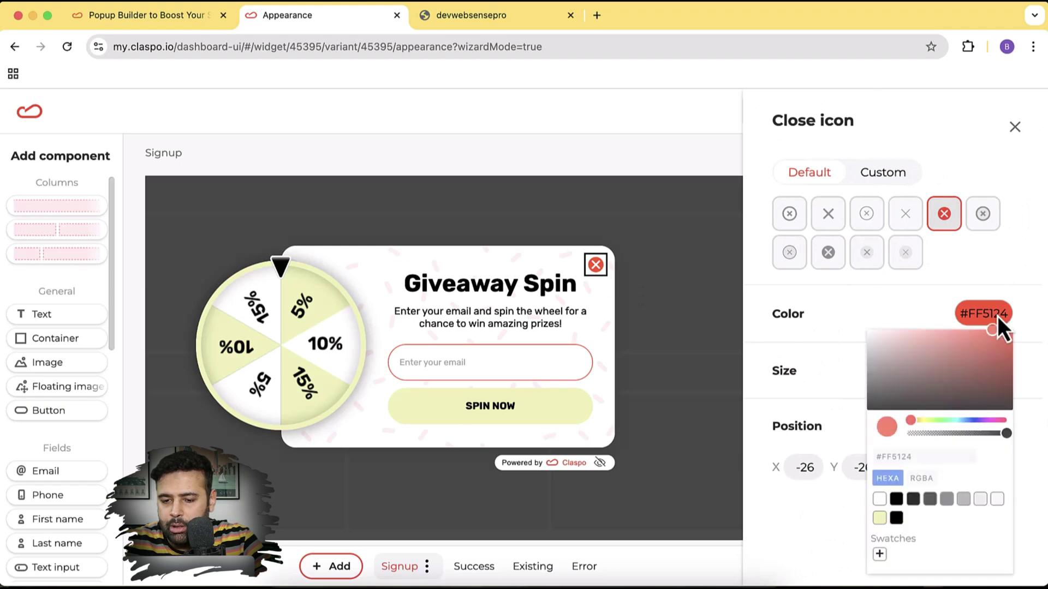
{"action": "left_click", "coordinate": [896, 499]}
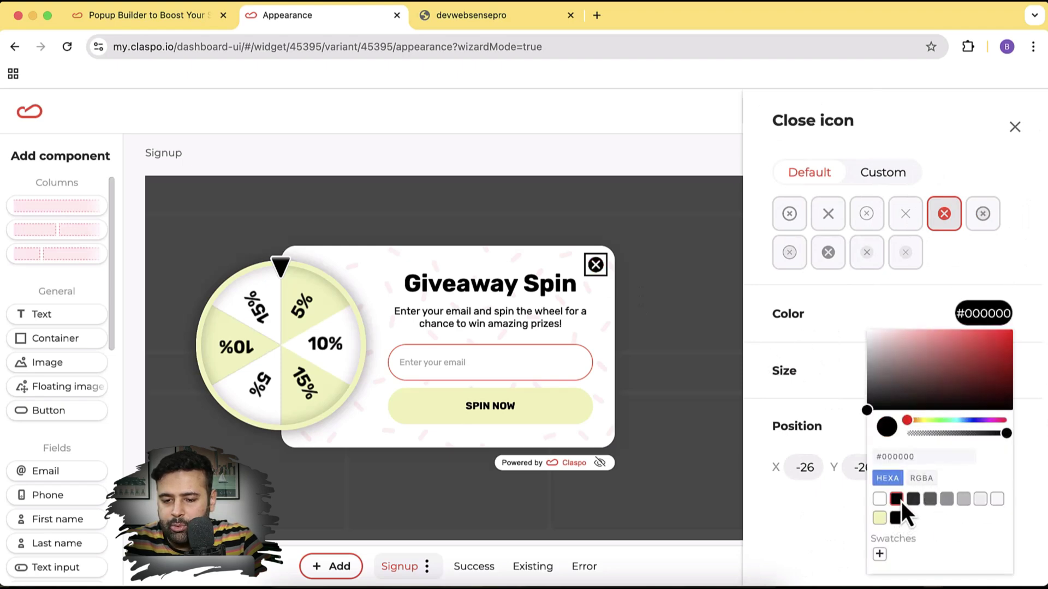
{"action": "left_click", "coordinate": [829, 300]}
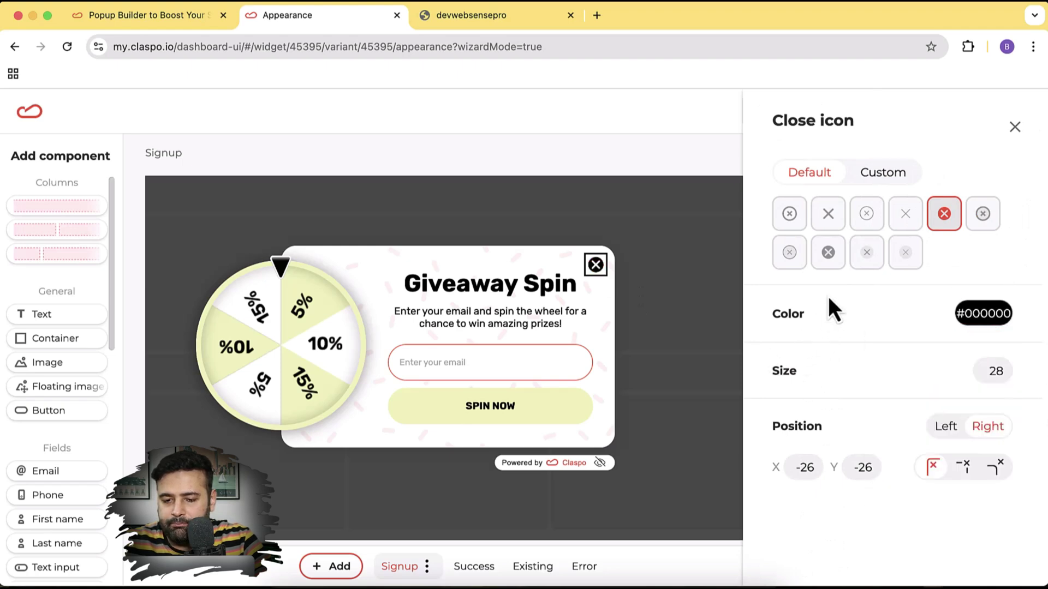
{"action": "left_click", "coordinate": [605, 424]}
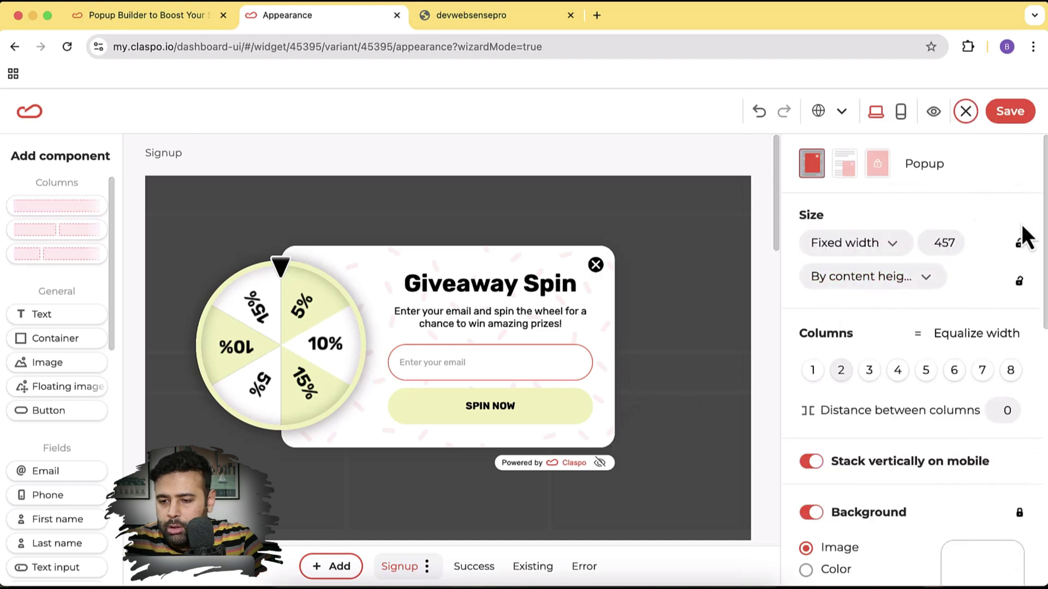
Change the popup's background from an image to the solid color #FFFFFF and compare it with the Shopify storefront.
{"action": "scroll", "coordinate": [1022, 224], "scroll_direction": "down", "scroll_amount": 10}
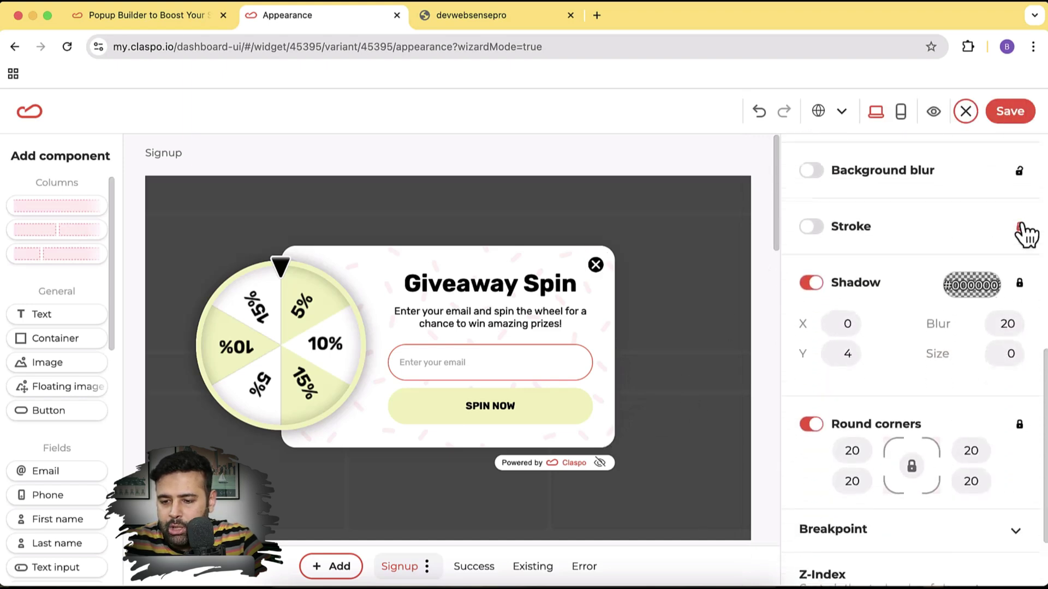
{"action": "scroll", "coordinate": [1020, 222], "scroll_direction": "down", "scroll_amount": 2}
{"action": "scroll", "coordinate": [973, 262], "scroll_direction": "up", "scroll_amount": 5}
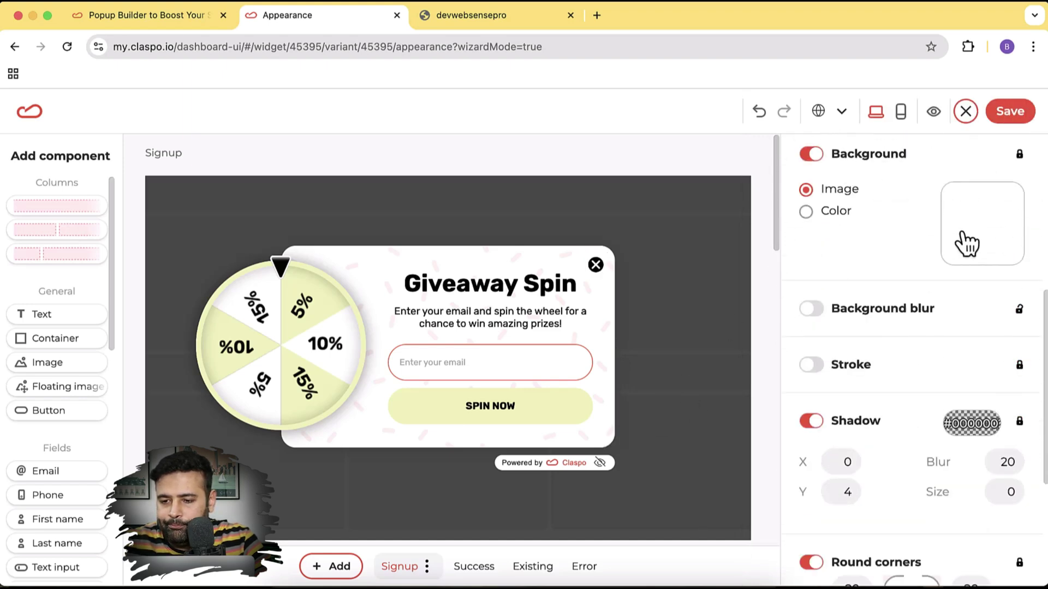
{"action": "scroll", "coordinate": [922, 276], "scroll_direction": "up", "scroll_amount": 3}
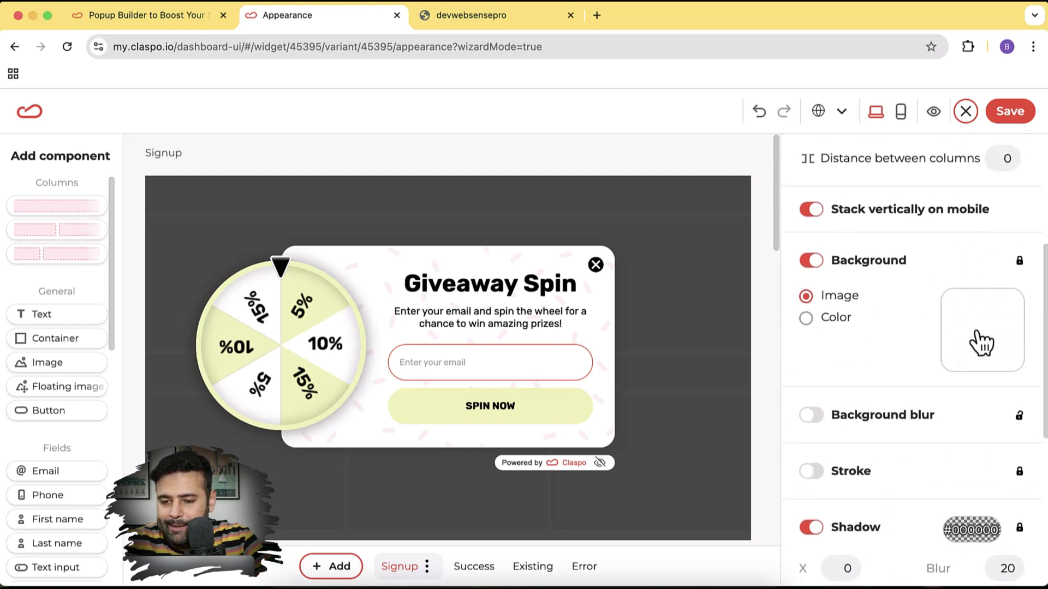
{"action": "left_click", "coordinate": [848, 322]}
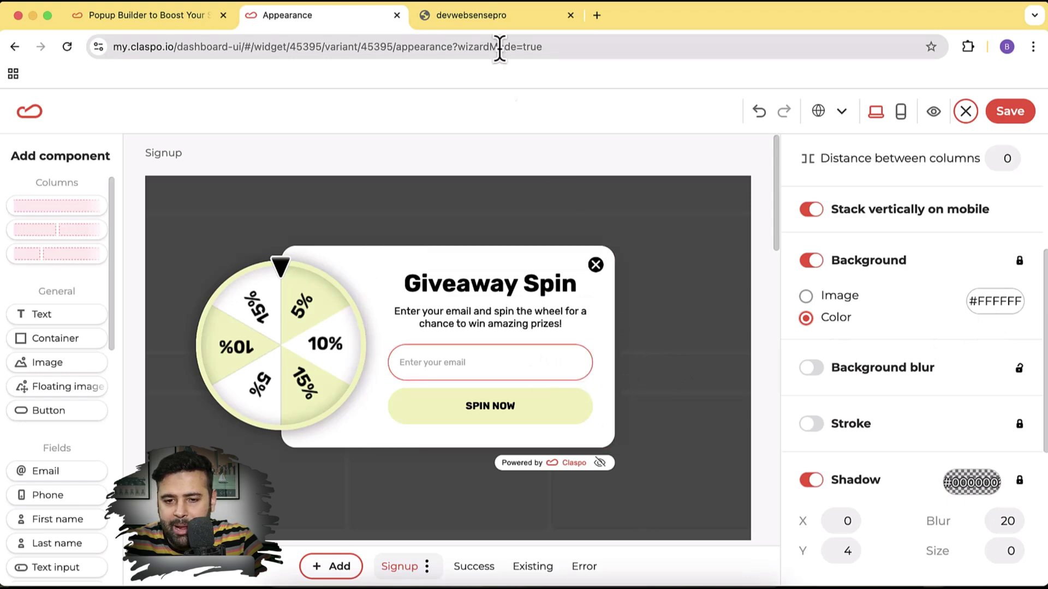
{"action": "left_click", "coordinate": [509, 20]}
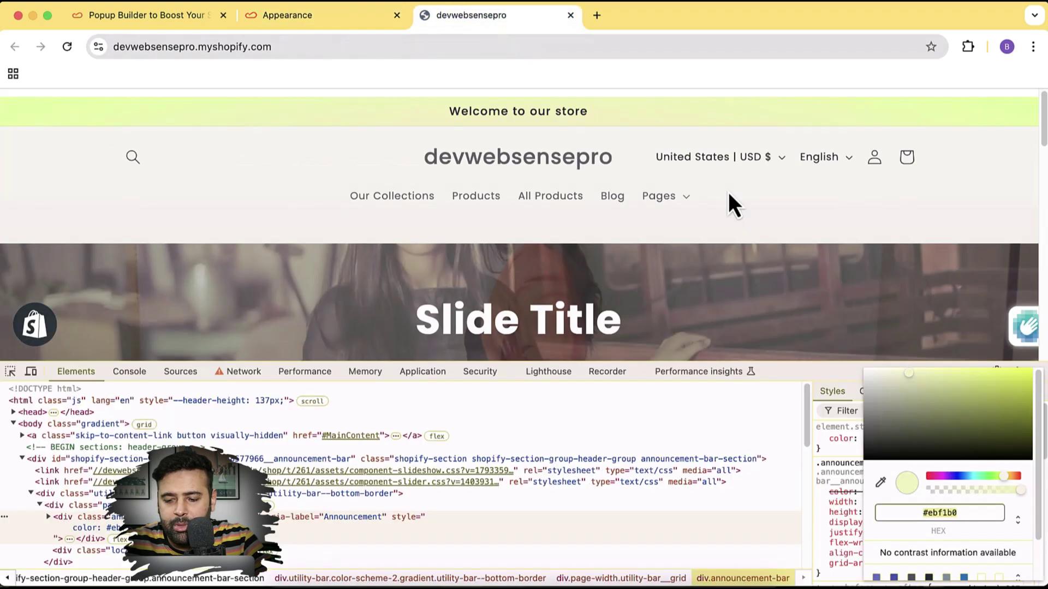
{"action": "left_click", "coordinate": [377, 15]}
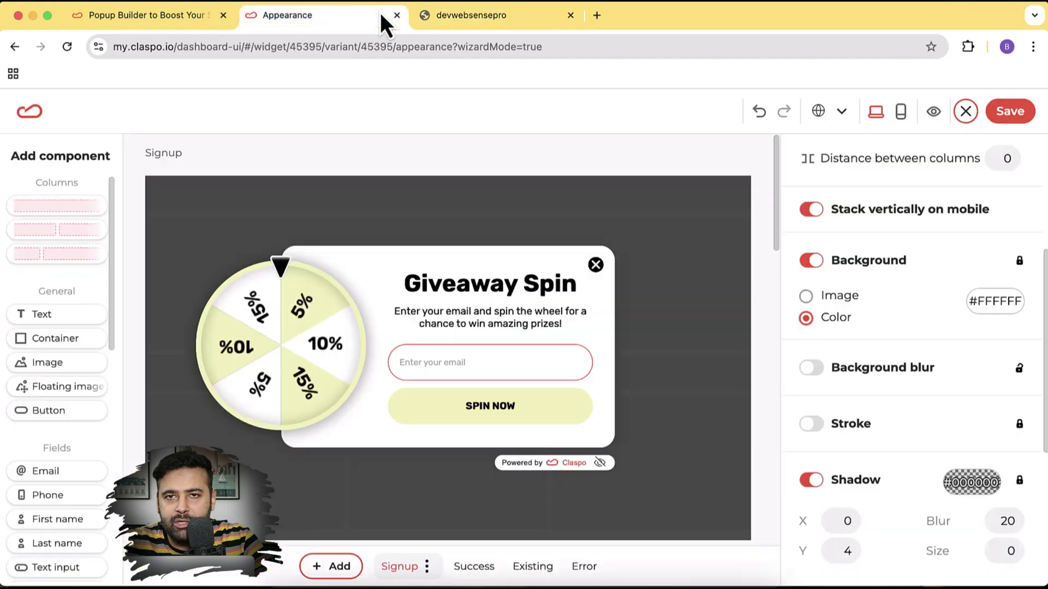
Set the email field's stroke color to black, #000000, and deselect the field.
{"action": "left_click", "coordinate": [577, 356]}
{"action": "left_click", "coordinate": [587, 361]}
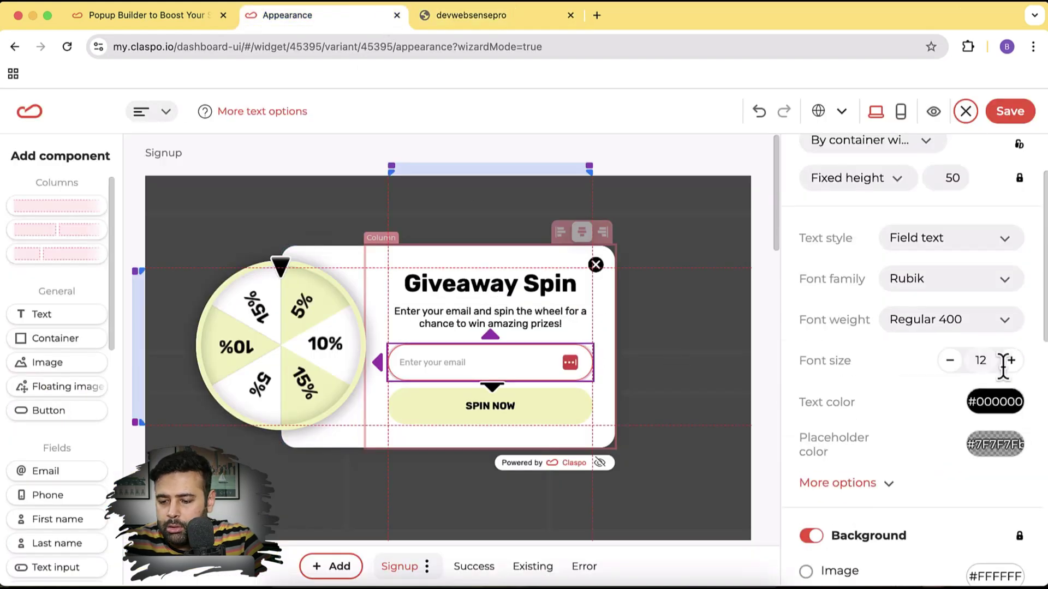
{"action": "scroll", "coordinate": [967, 424], "scroll_direction": "down", "scroll_amount": 5}
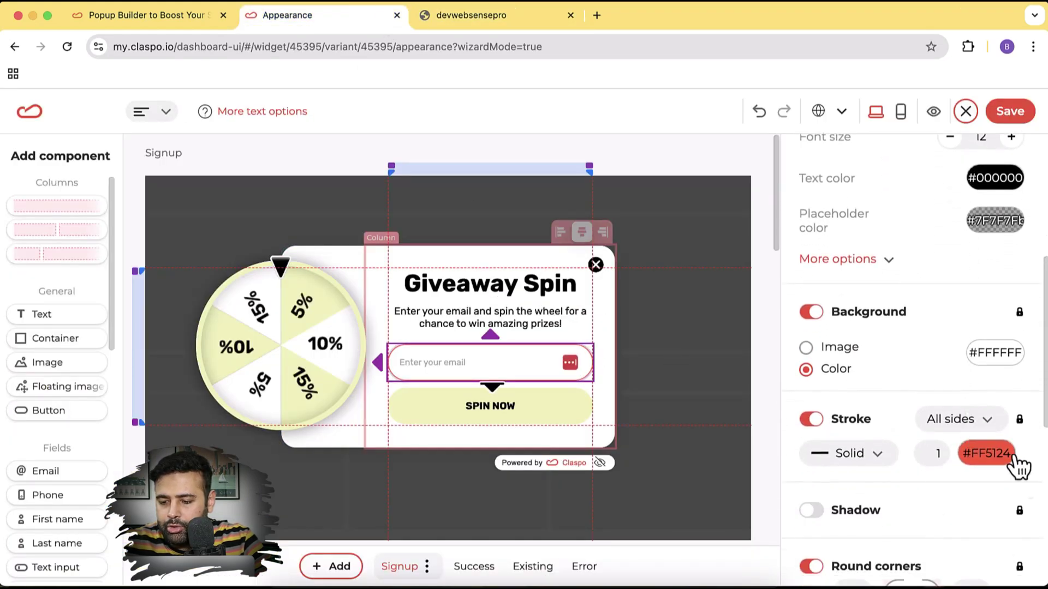
{"action": "left_click", "coordinate": [991, 460]}
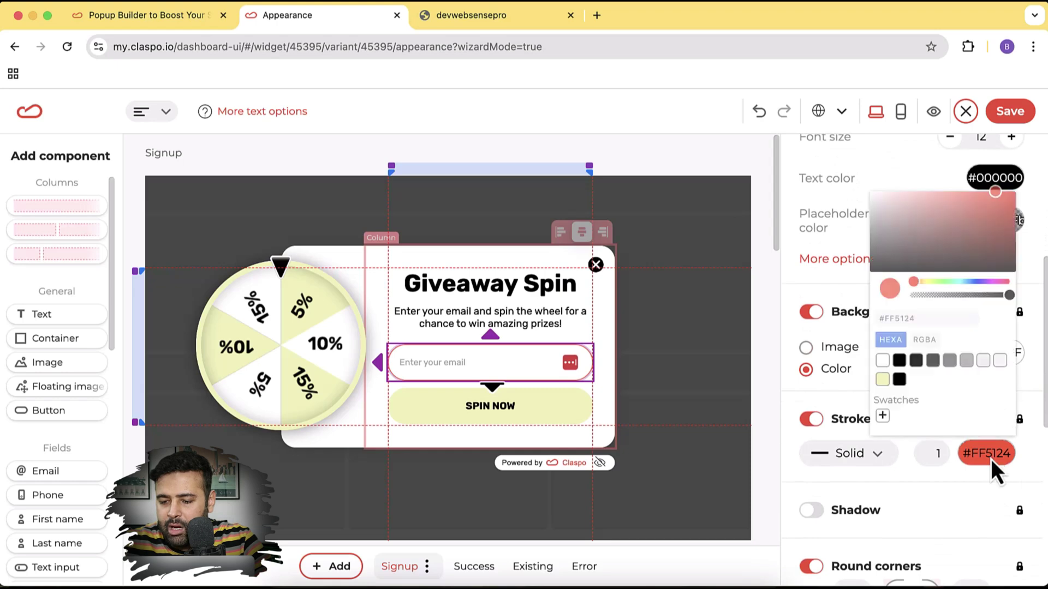
{"action": "left_click", "coordinate": [902, 385]}
{"action": "left_click", "coordinate": [963, 483]}
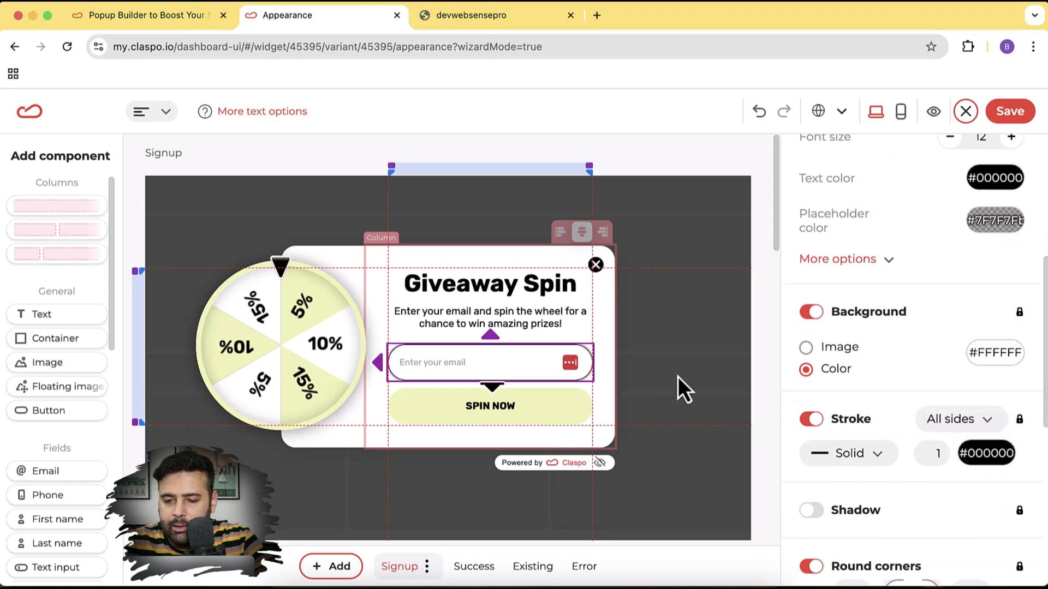
{"action": "left_click", "coordinate": [765, 296]}
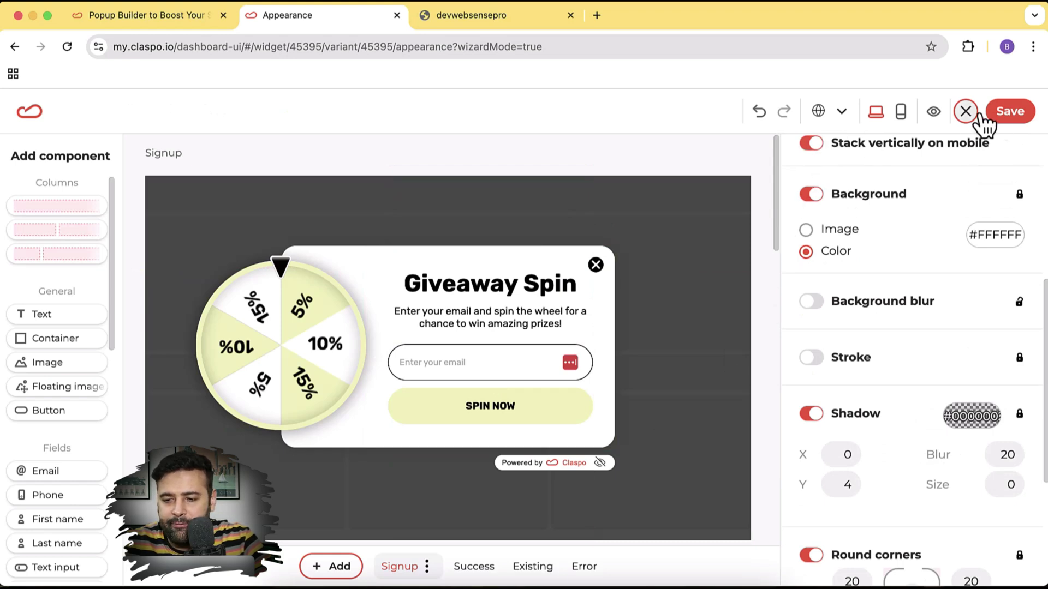
Save the popup design and continue past the triggering setup, keeping the existing rule-based settings.
{"action": "left_click", "coordinate": [1008, 115]}
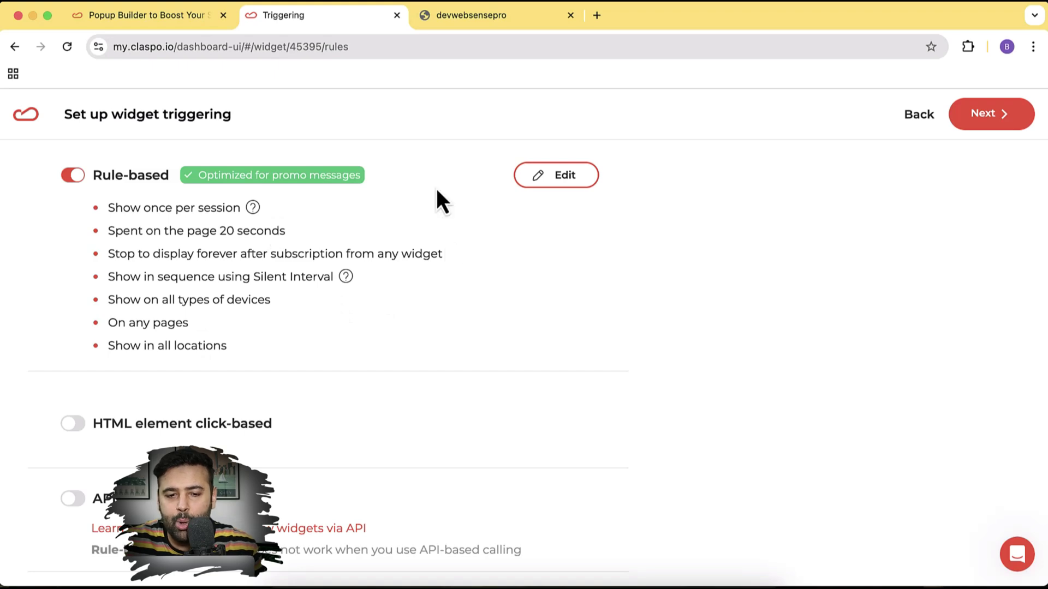
{"action": "left_click", "coordinate": [480, 21]}
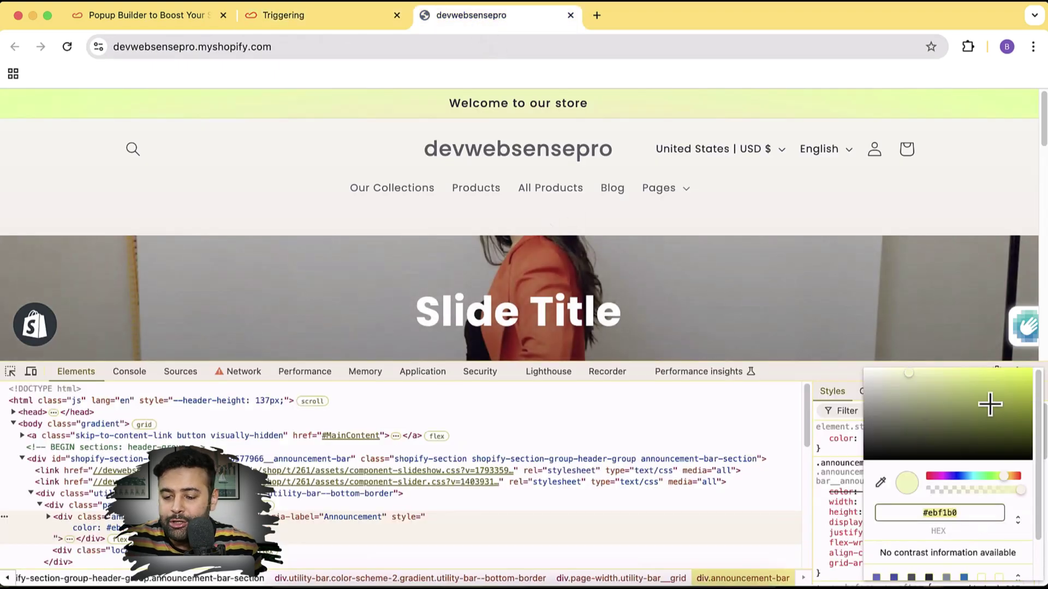
{"action": "left_click", "coordinate": [332, 20]}
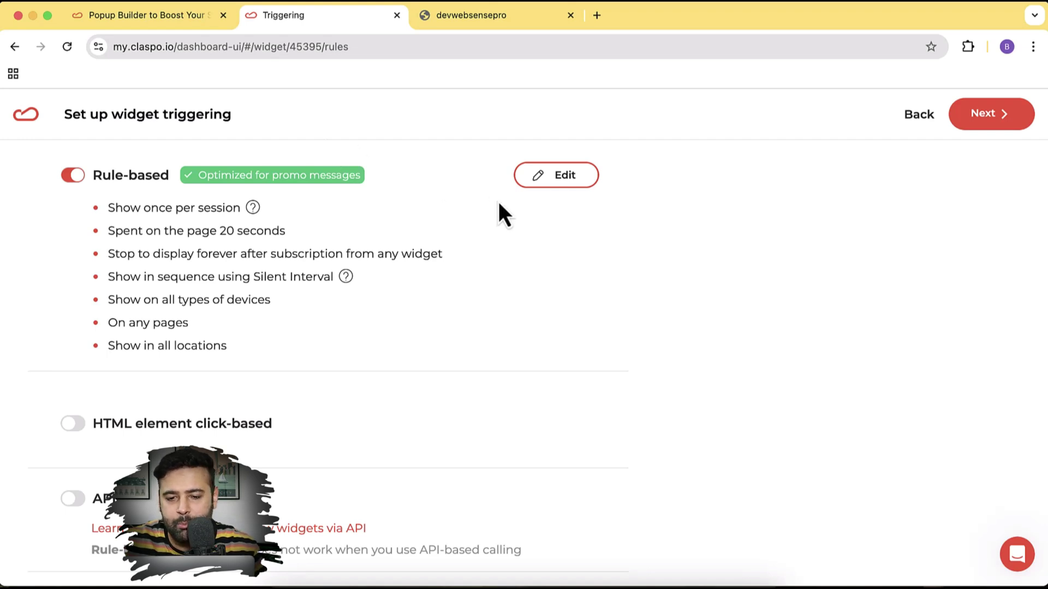
{"action": "left_click", "coordinate": [983, 116]}
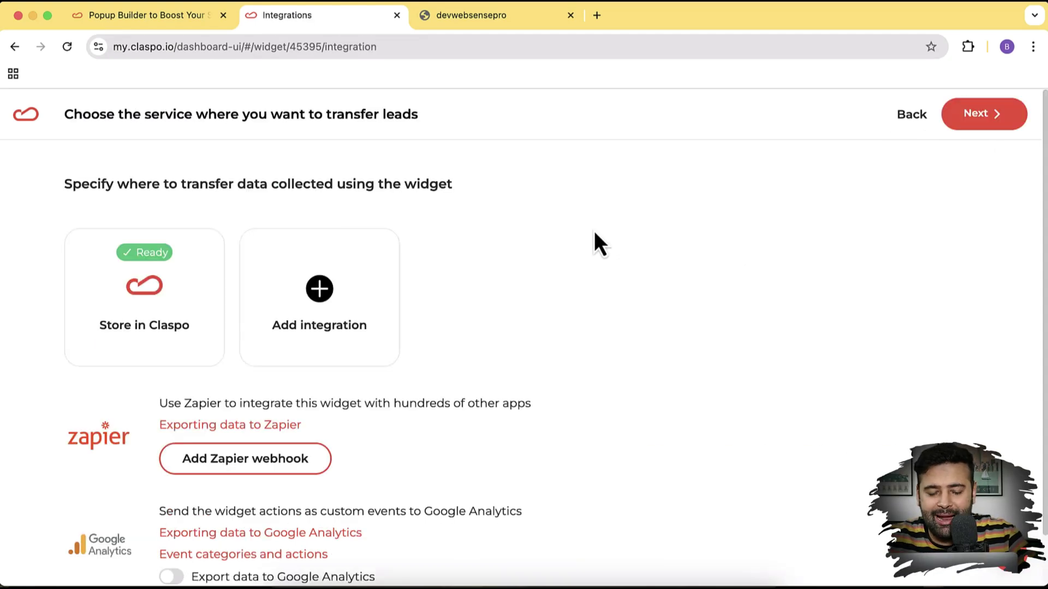
Examine the services available as lead integrations and the Zapier and Google Analytics export options.
{"action": "scroll", "coordinate": [595, 233], "scroll_direction": "down", "scroll_amount": 2}
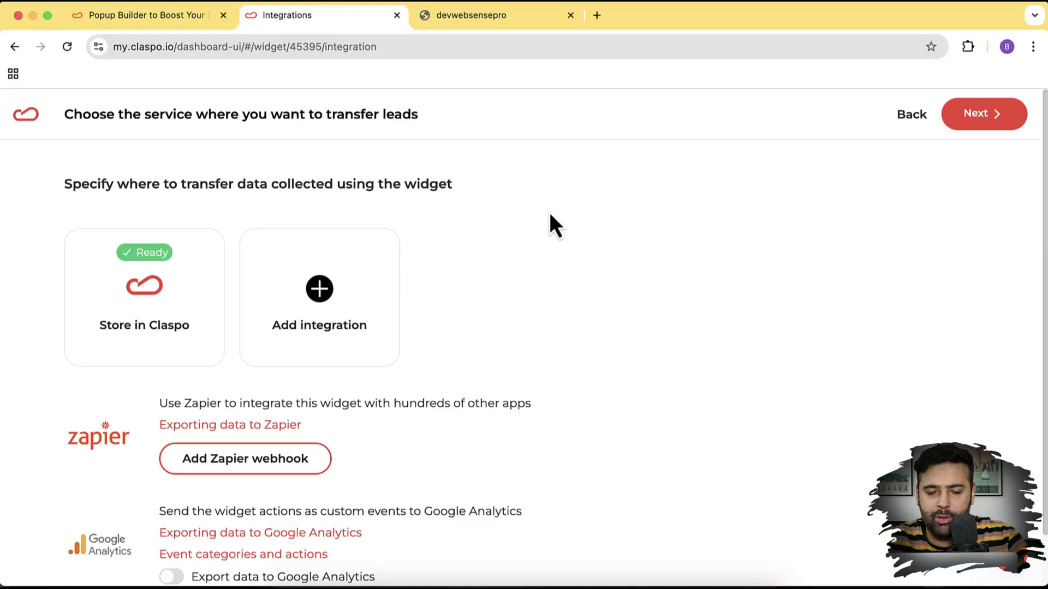
{"action": "scroll", "coordinate": [578, 229], "scroll_direction": "down", "scroll_amount": 2}
{"action": "scroll", "coordinate": [577, 229], "scroll_direction": "up", "scroll_amount": 2}
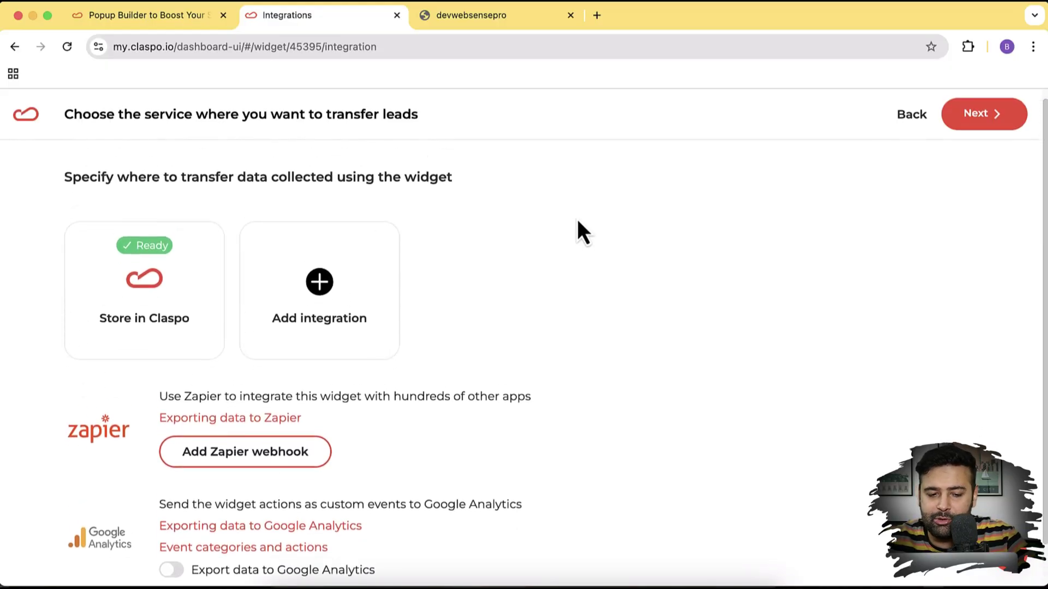
{"action": "left_click", "coordinate": [327, 305]}
{"action": "scroll", "coordinate": [436, 360], "scroll_direction": "down", "scroll_amount": 3}
{"action": "scroll", "coordinate": [444, 360], "scroll_direction": "down", "scroll_amount": 8}
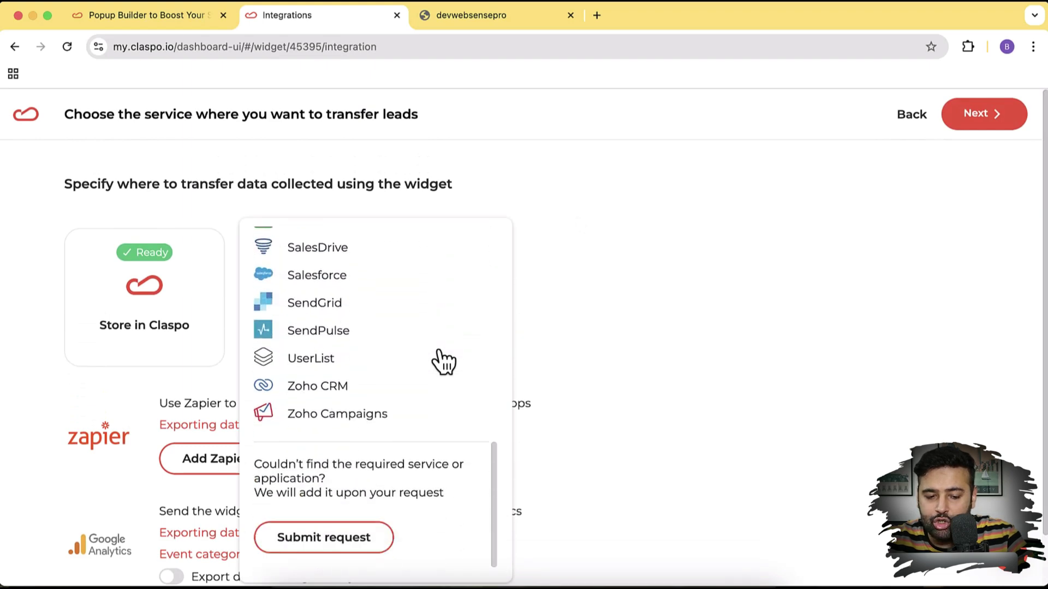
{"action": "scroll", "coordinate": [443, 360], "scroll_direction": "up", "scroll_amount": 10}
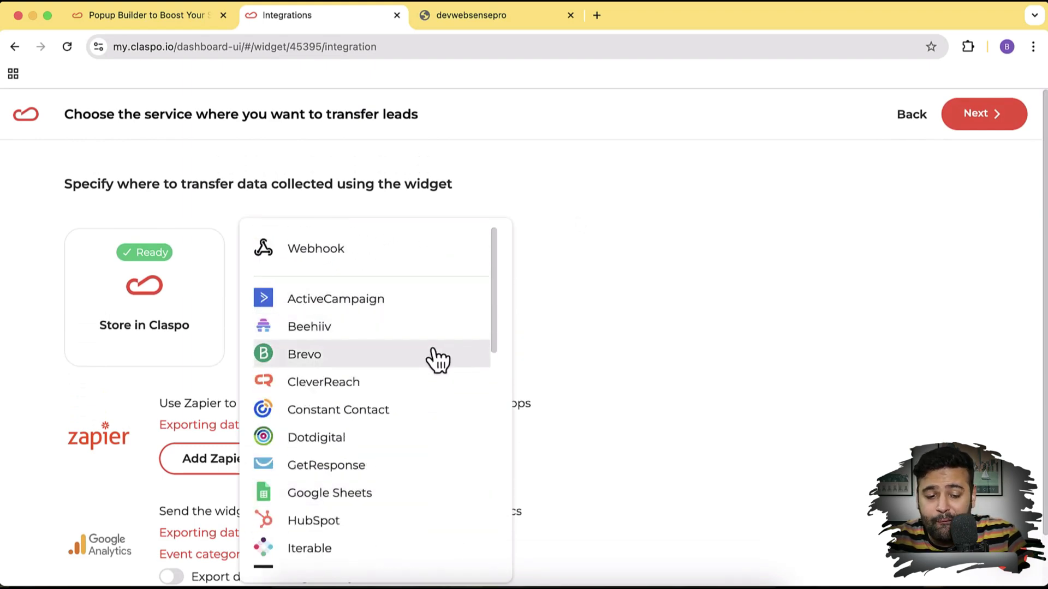
{"action": "scroll", "coordinate": [439, 321], "scroll_direction": "down", "scroll_amount": 3}
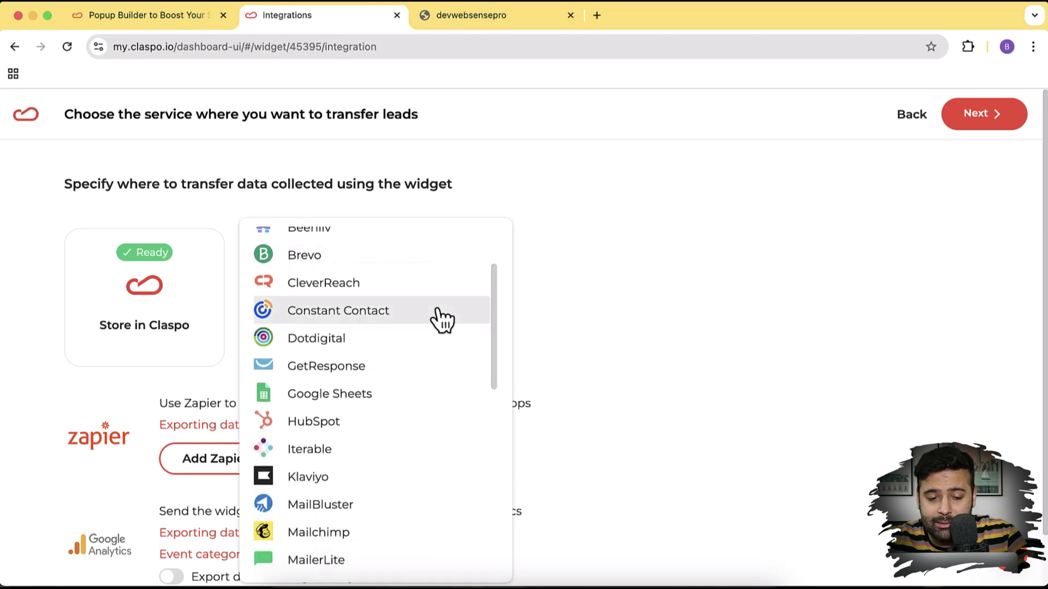
{"action": "scroll", "coordinate": [444, 363], "scroll_direction": "down", "scroll_amount": 2}
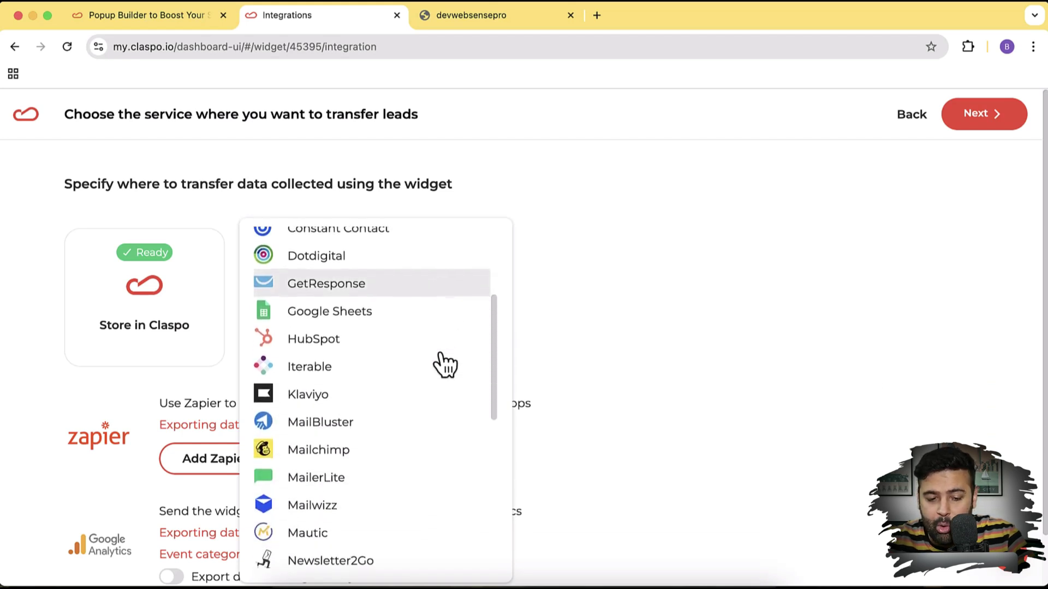
{"action": "left_click", "coordinate": [629, 290]}
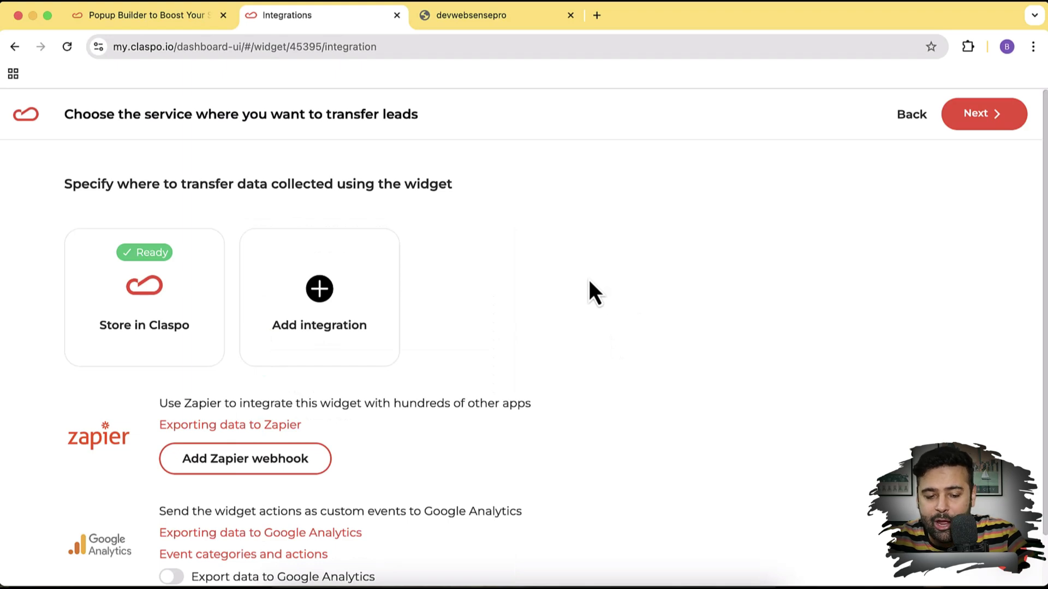
{"action": "scroll", "coordinate": [561, 218], "scroll_direction": "down", "scroll_amount": 2}
{"action": "left_click", "coordinate": [385, 279]}
{"action": "left_click", "coordinate": [667, 273]}
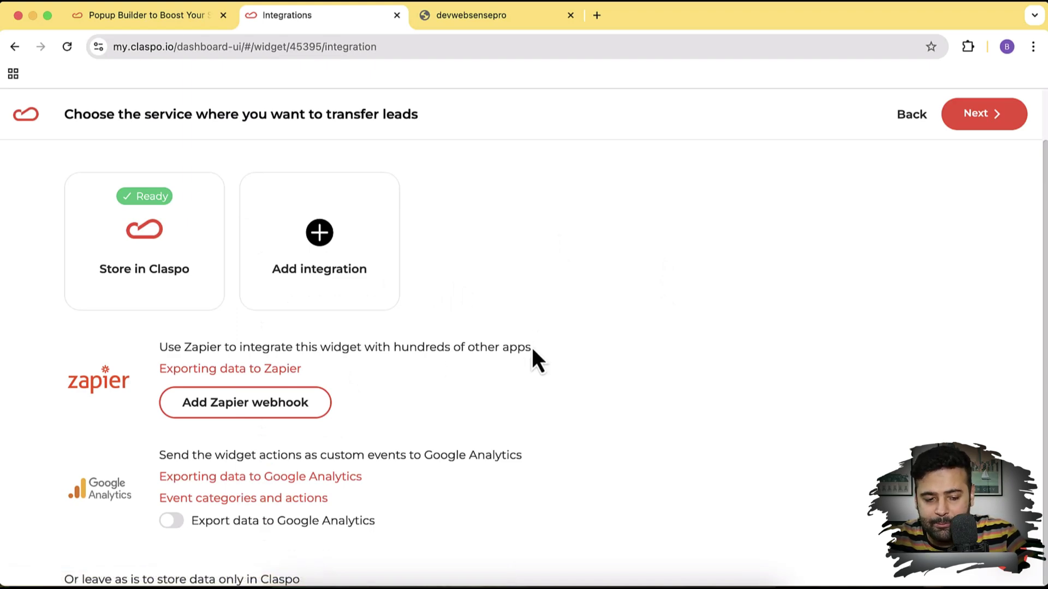
{"action": "scroll", "coordinate": [570, 326], "scroll_direction": "up", "scroll_amount": 2}
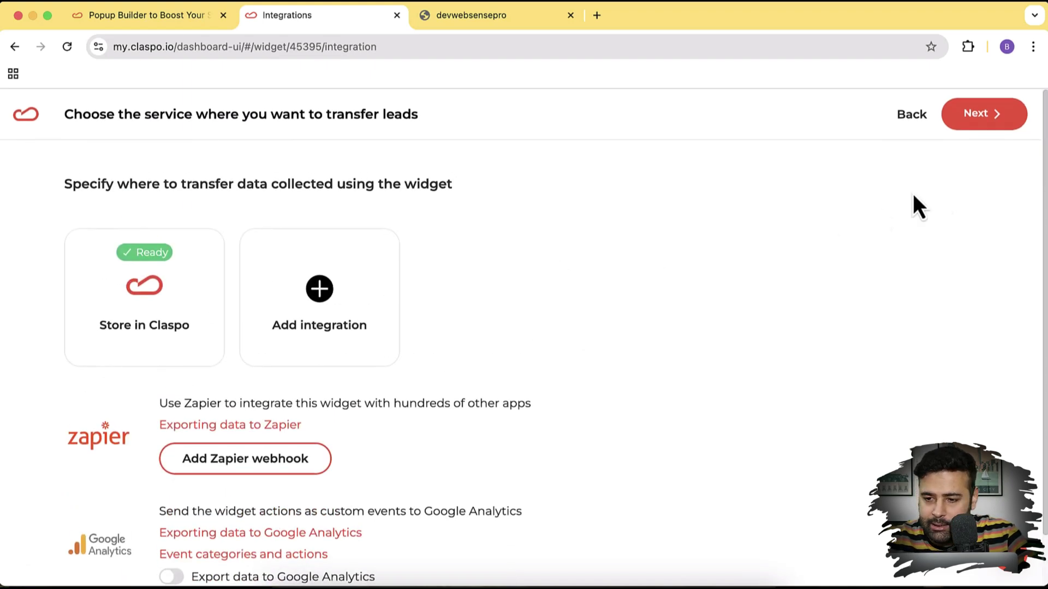
Continue without an integration, start publishing the widget, and copy its JavaScript installation code.
{"action": "left_click", "coordinate": [976, 115]}
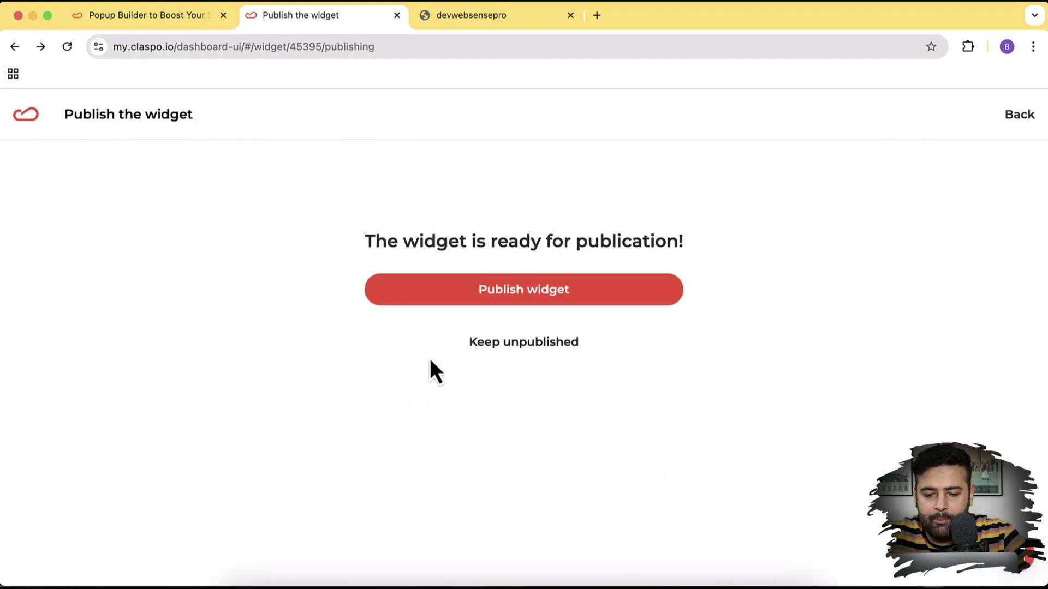
{"action": "left_click", "coordinate": [527, 291]}
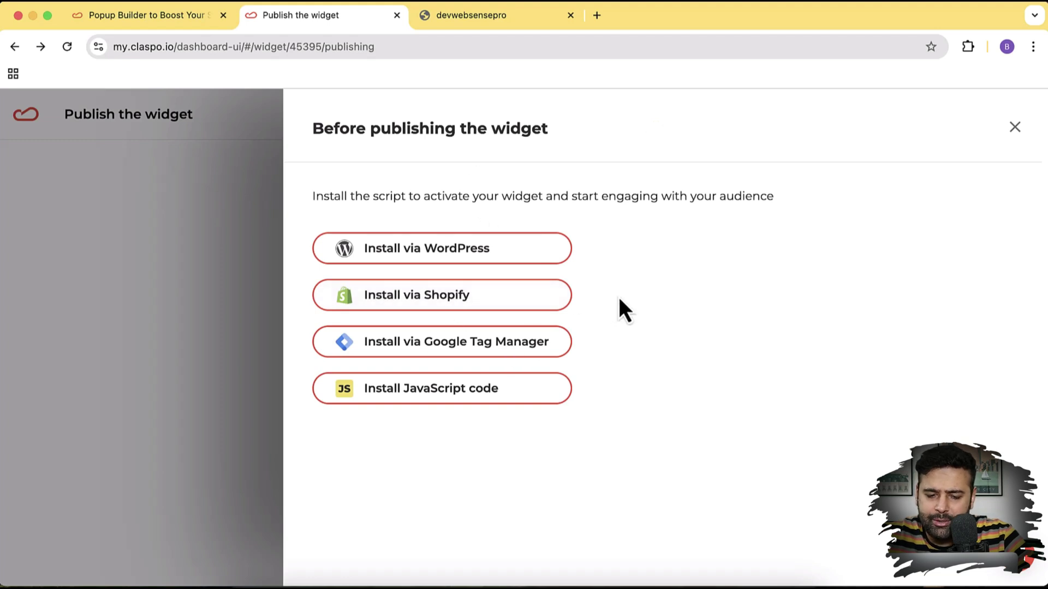
{"action": "left_click", "coordinate": [464, 407]}
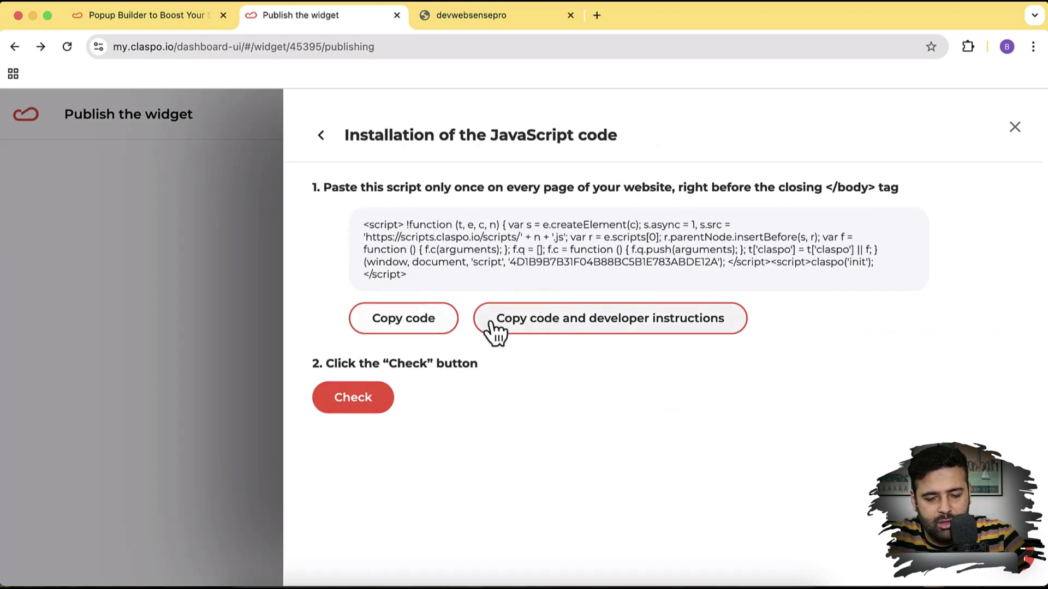
{"action": "left_click", "coordinate": [410, 323]}
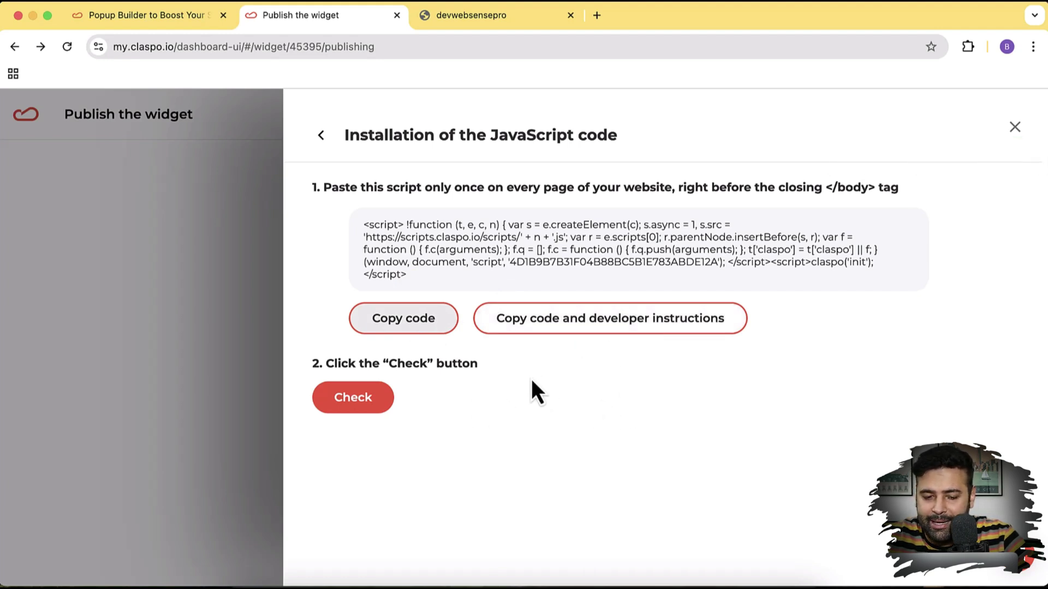
{"action": "left_click", "coordinate": [425, 327]}
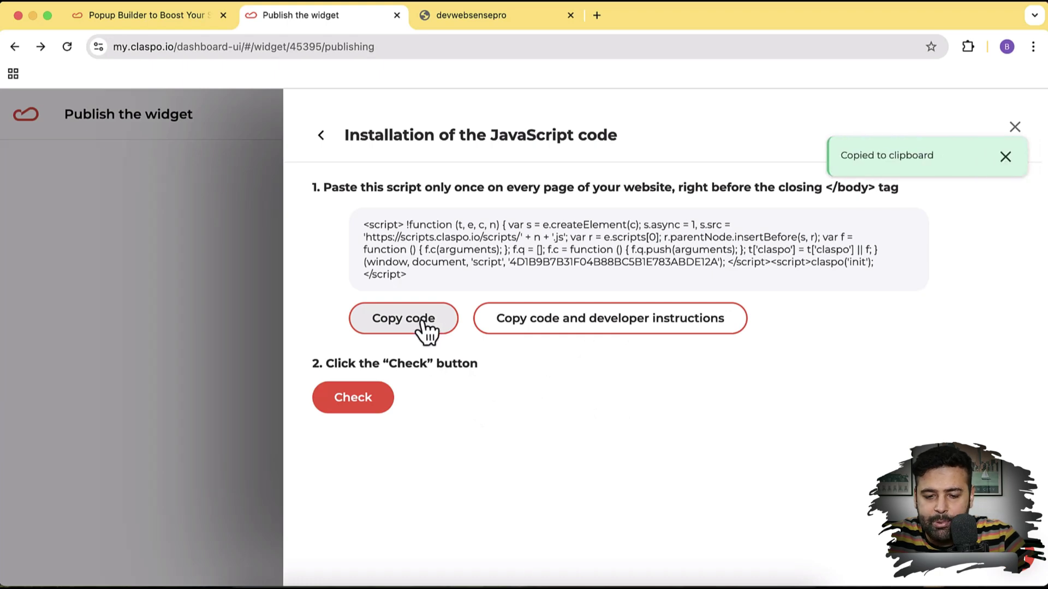
Open the Online Store themes in the Shopify admin at devwebsensepro.myshopify.com/admin, with the browser developer tools closed.
{"action": "left_click", "coordinate": [542, 22]}
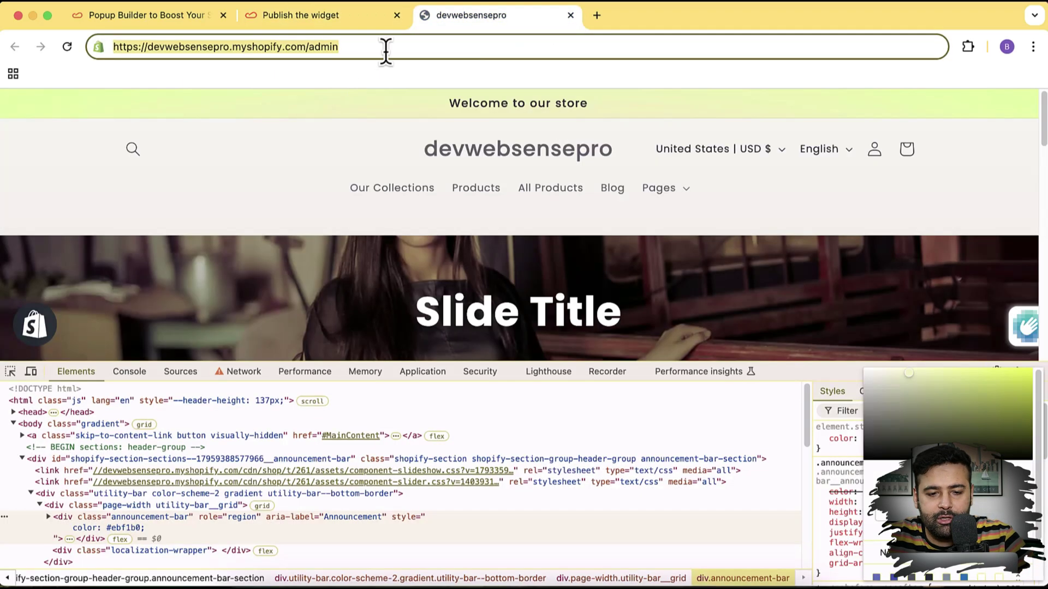
{"action": "left_click", "coordinate": [385, 48]}
{"action": "key", "text": "Return"}
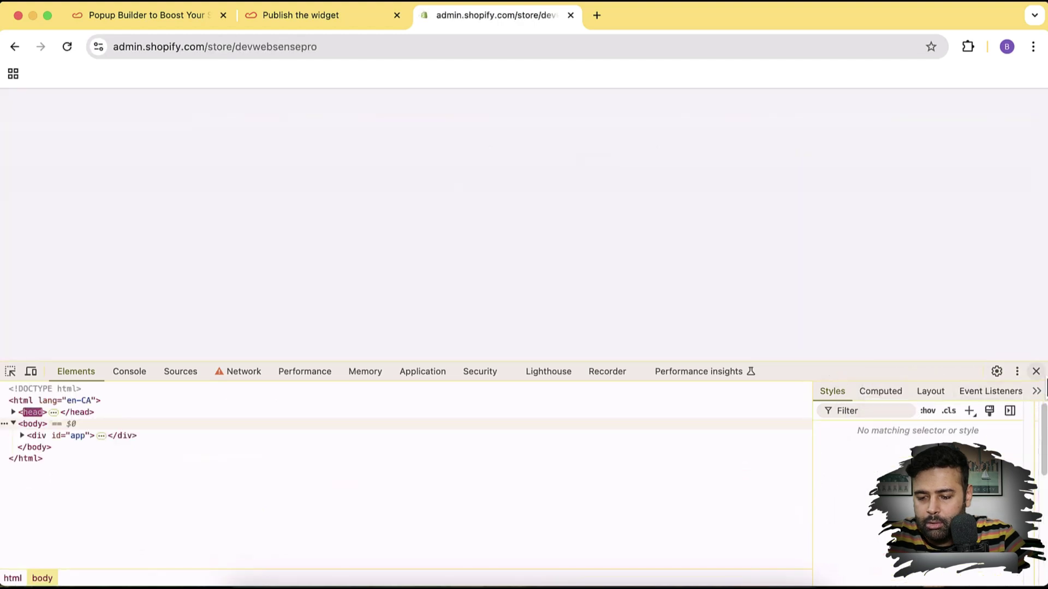
{"action": "left_click", "coordinate": [1036, 372]}
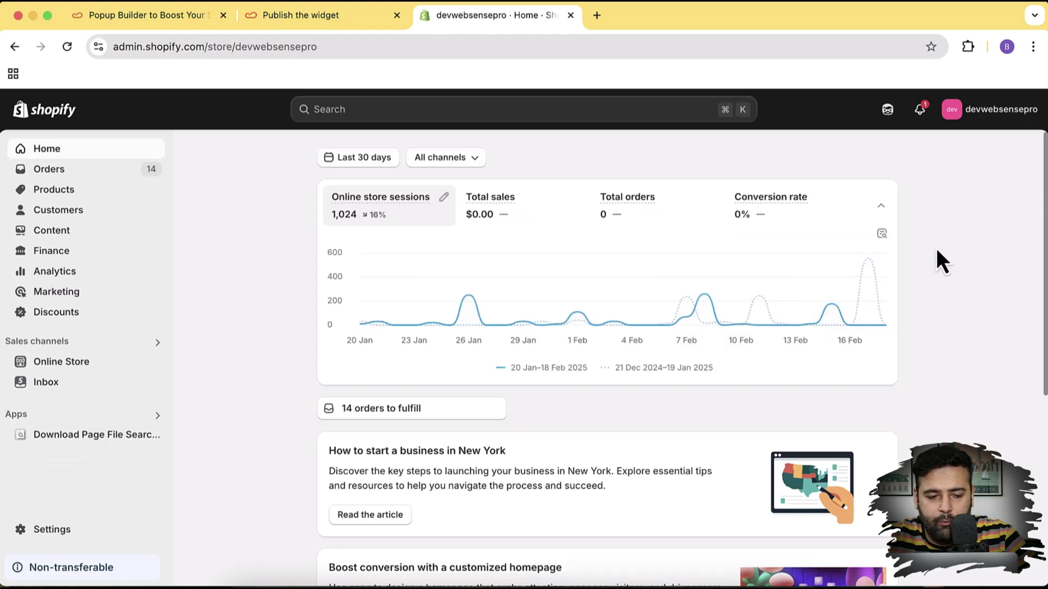
{"action": "left_click", "coordinate": [64, 364]}
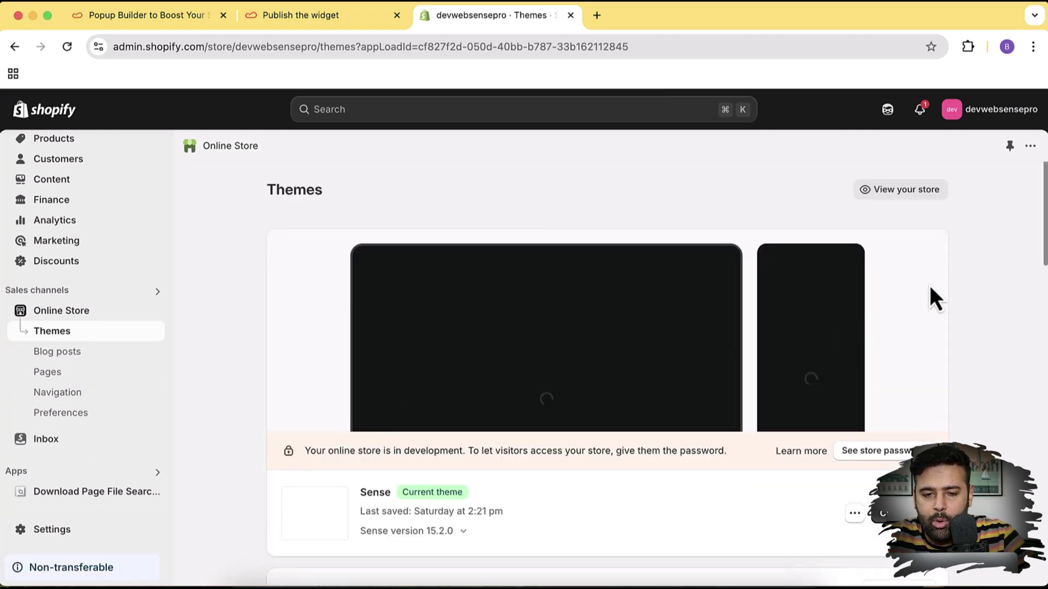
Open the code of the current Sense theme for editing and open its theme.liquid layout file.
{"action": "scroll", "coordinate": [981, 257], "scroll_direction": "down", "scroll_amount": 1}
{"action": "scroll", "coordinate": [981, 258], "scroll_direction": "down", "scroll_amount": 5}
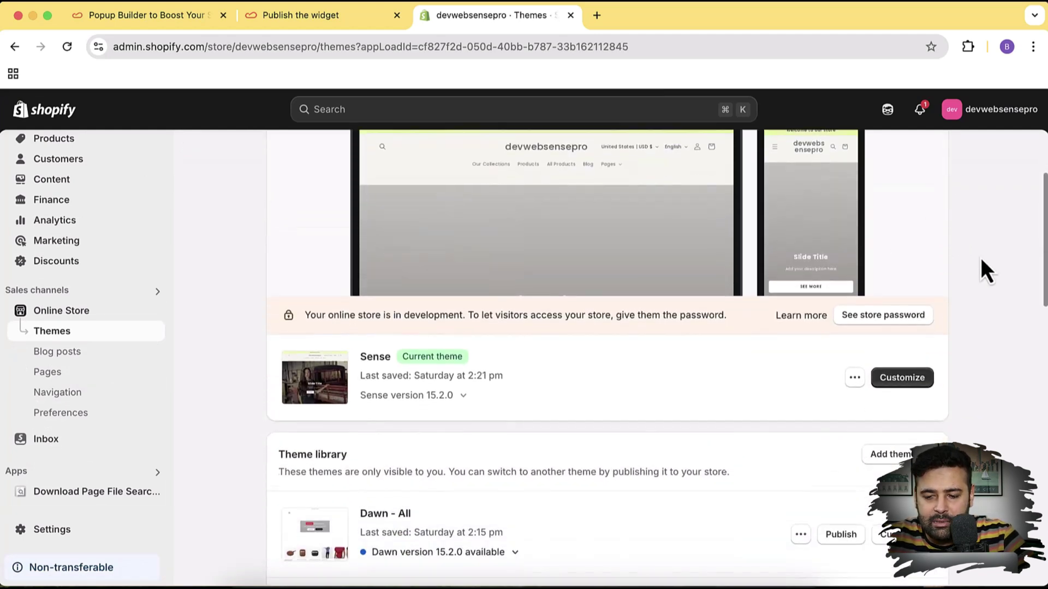
{"action": "left_click", "coordinate": [861, 368]}
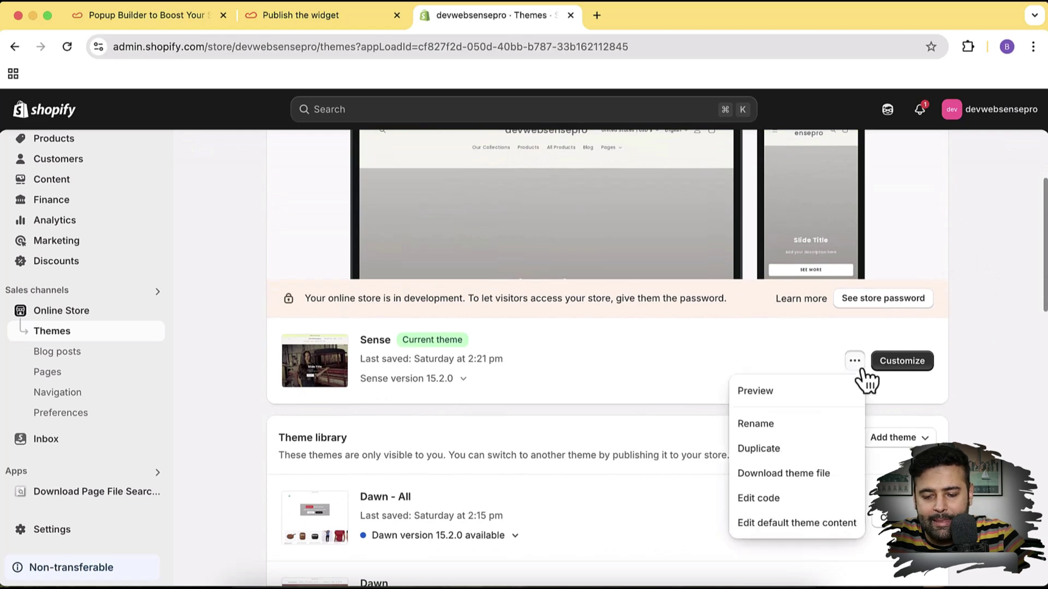
{"action": "left_click", "coordinate": [784, 497]}
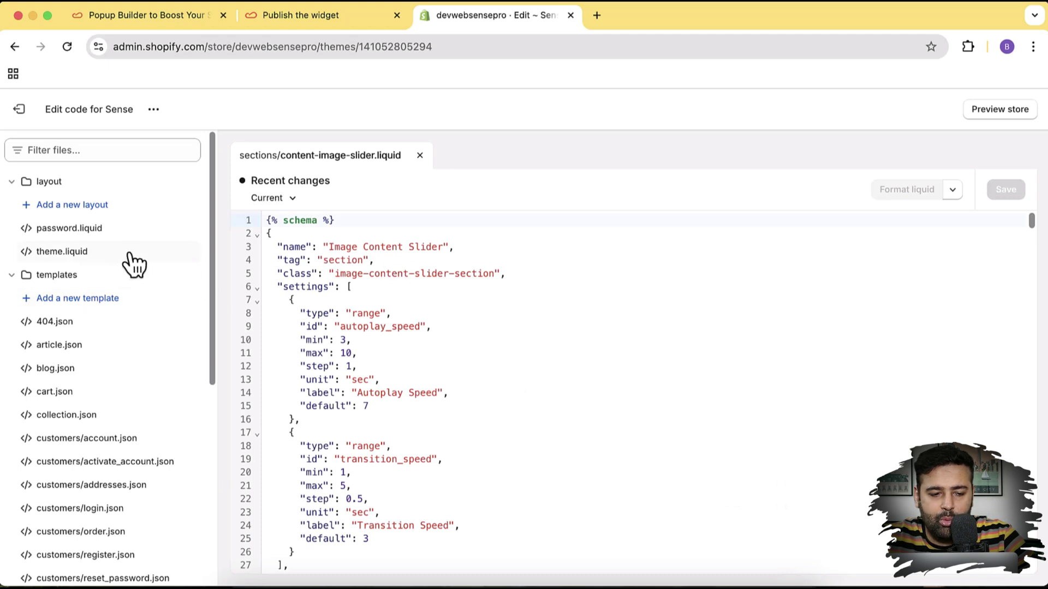
{"action": "left_click", "coordinate": [82, 254]}
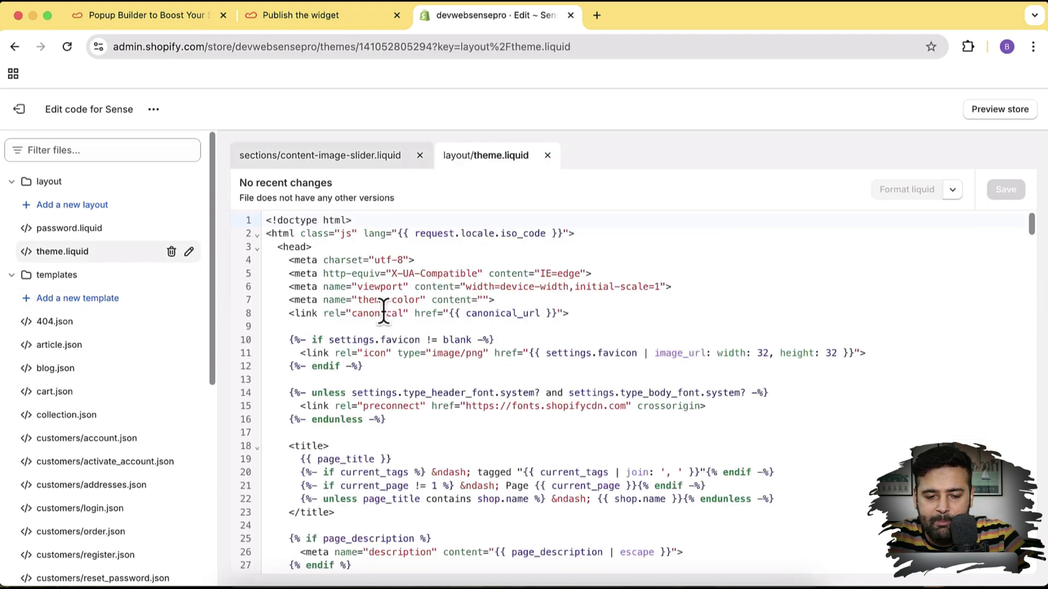
Paste the copied Claspo script below the canonical link in the head of theme.liquid and save the file.
{"action": "left_click", "coordinate": [578, 309]}
{"action": "key", "text": "Return"}
{"action": "key", "text": "Return"}
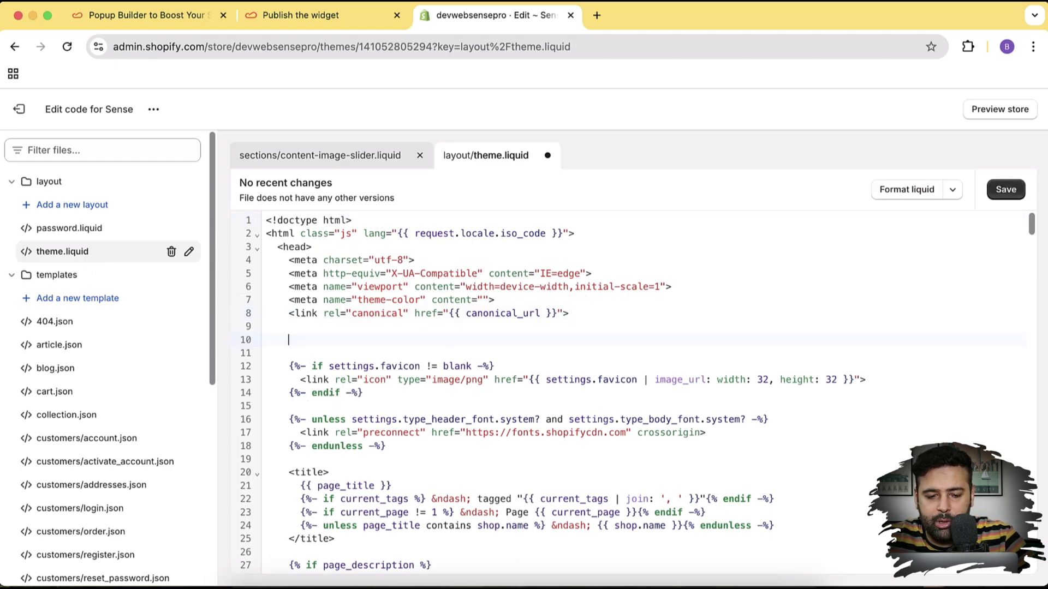
{"action": "key", "text": "super+v"}
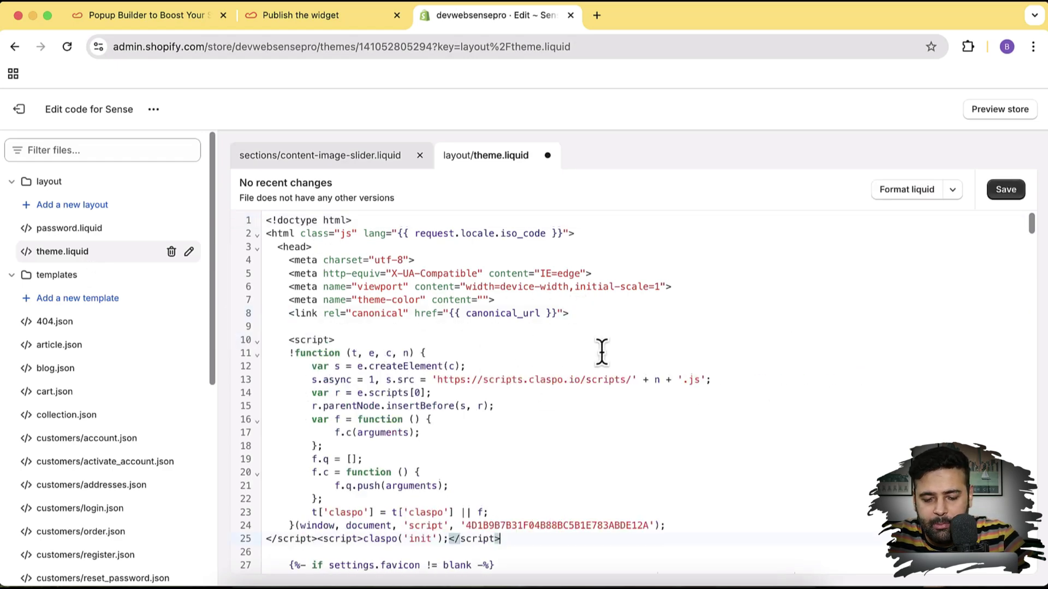
{"action": "scroll", "coordinate": [602, 352], "scroll_direction": "down", "scroll_amount": 1}
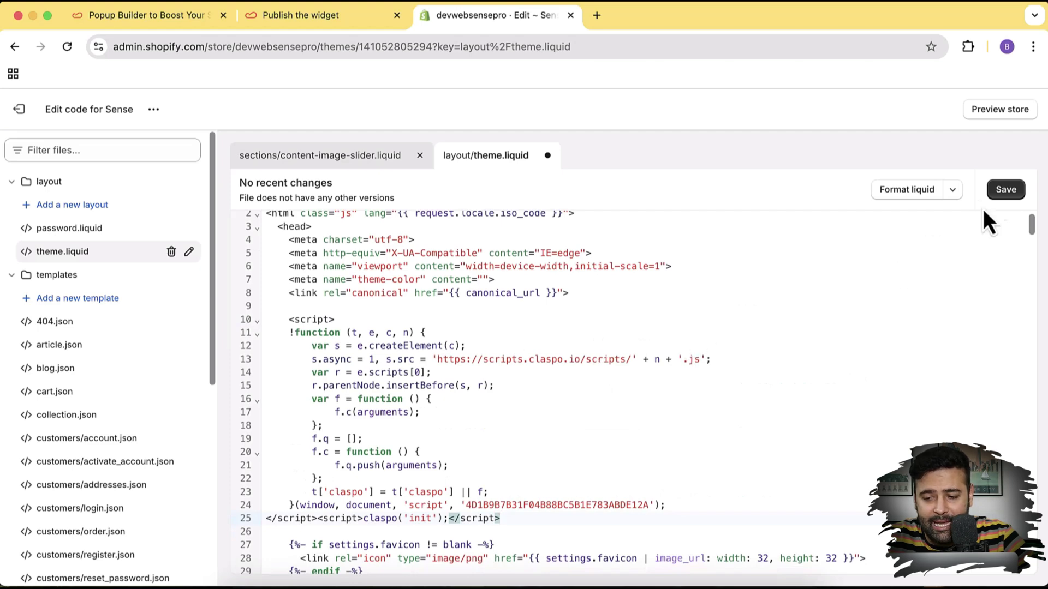
{"action": "left_click", "coordinate": [1003, 195]}
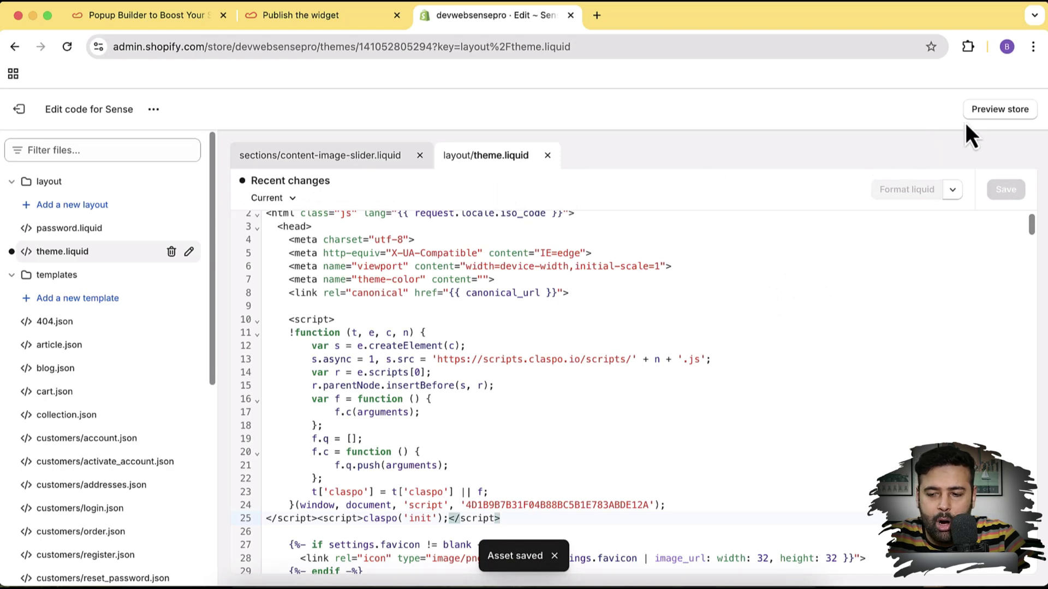
Preview the store in its own tab placed before the code editor, and look through the homepage for the popup.
{"action": "left_click", "coordinate": [1000, 114]}
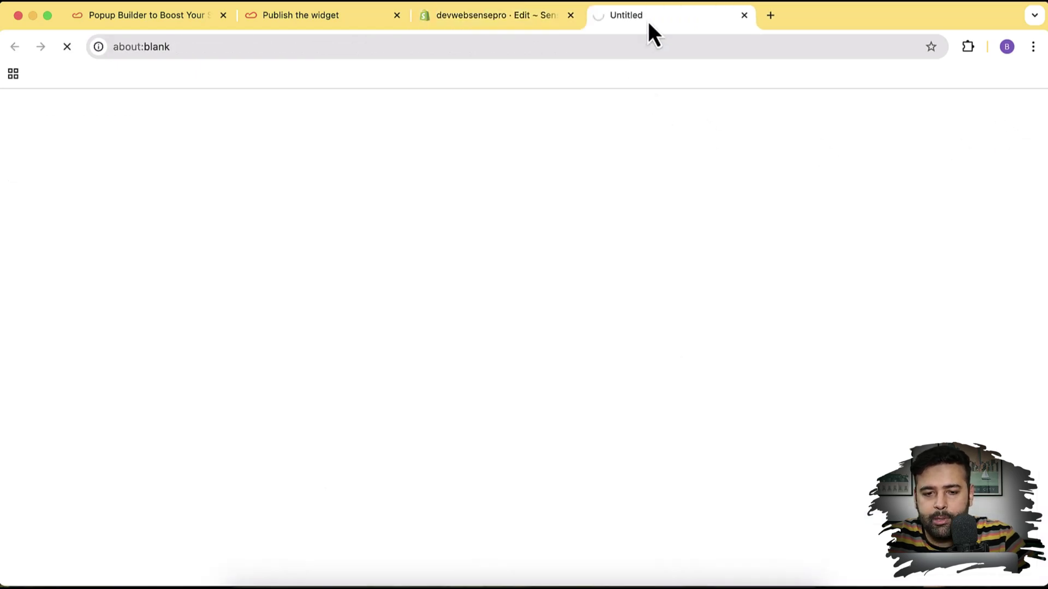
{"action": "left_click_drag", "start_coordinate": [647, 21], "coordinate": [526, 18]}
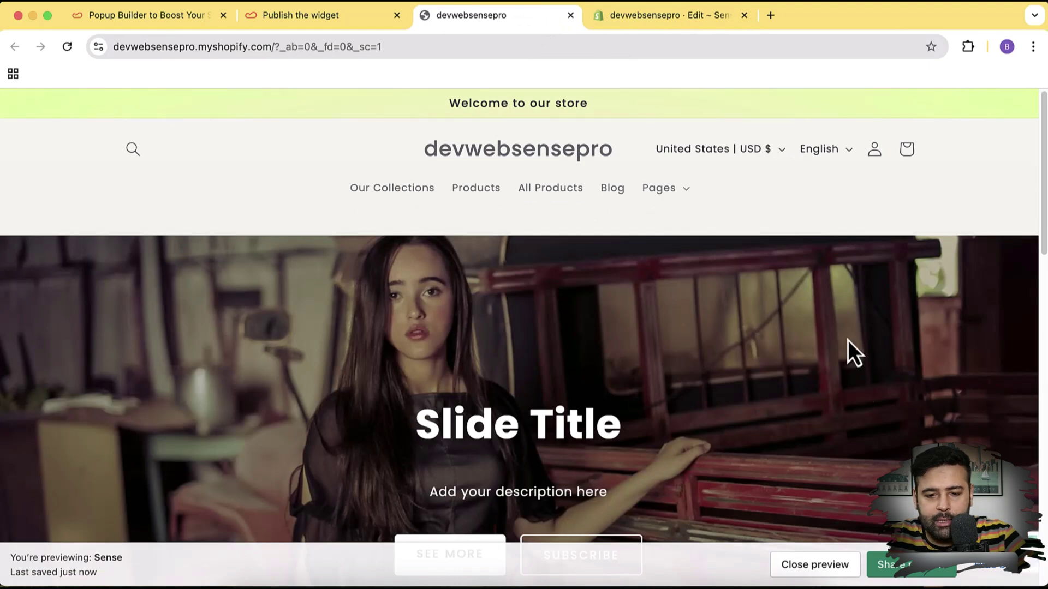
{"action": "scroll", "coordinate": [847, 339], "scroll_direction": "down", "scroll_amount": 10}
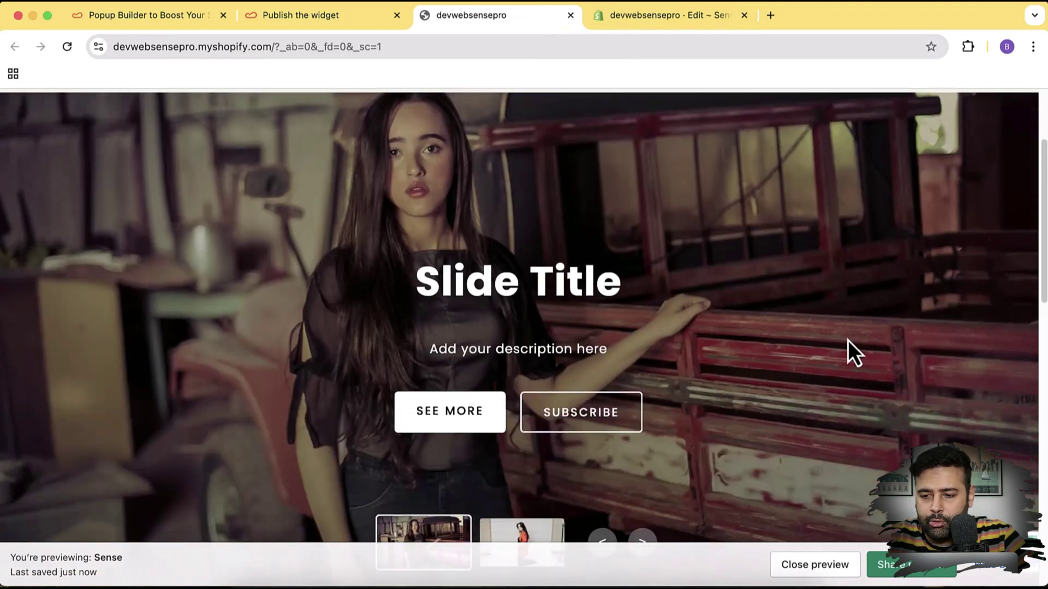
{"action": "scroll", "coordinate": [848, 341], "scroll_direction": "down", "scroll_amount": 3}
{"action": "scroll", "coordinate": [848, 340], "scroll_direction": "up", "scroll_amount": 15}
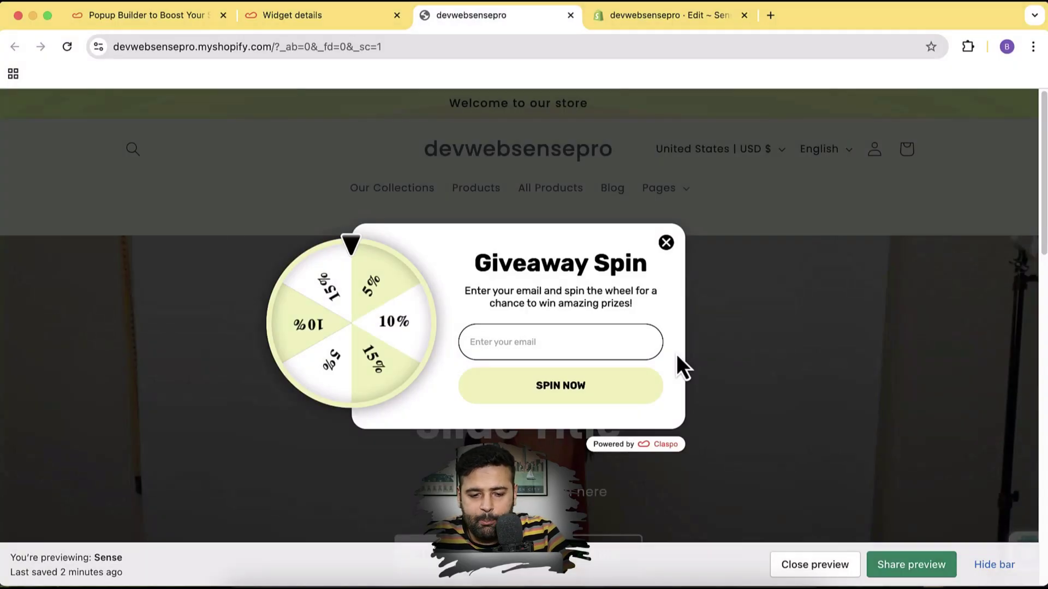
Test the Giveaway Spin popup on the store by entering a test email address and spinning the wheel.
{"action": "left_click", "coordinate": [534, 339]}
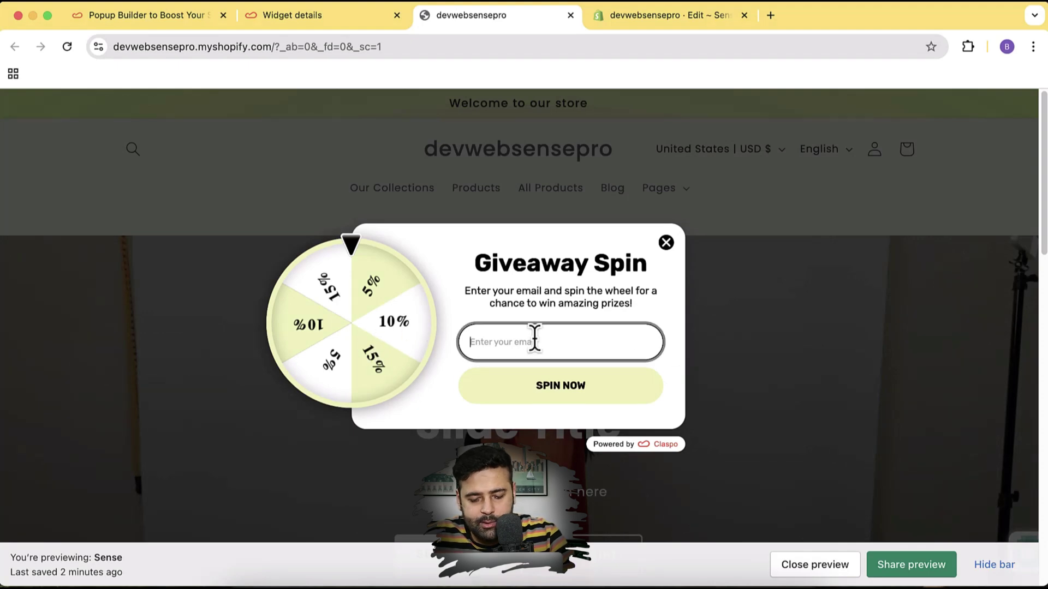
{"action": "type", "text": "test@gmail.com"}
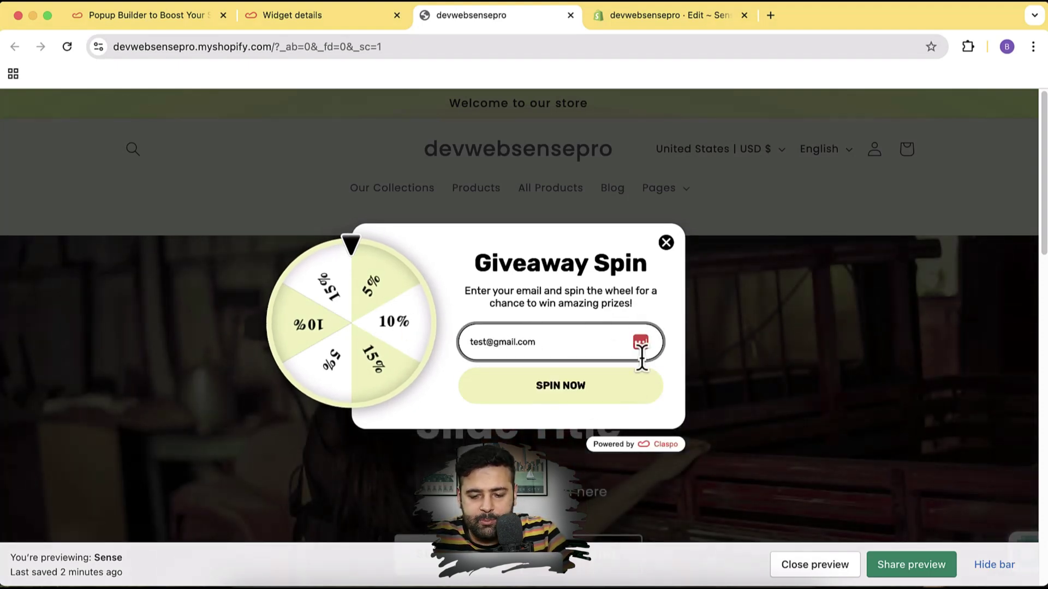
{"action": "left_click", "coordinate": [584, 396]}
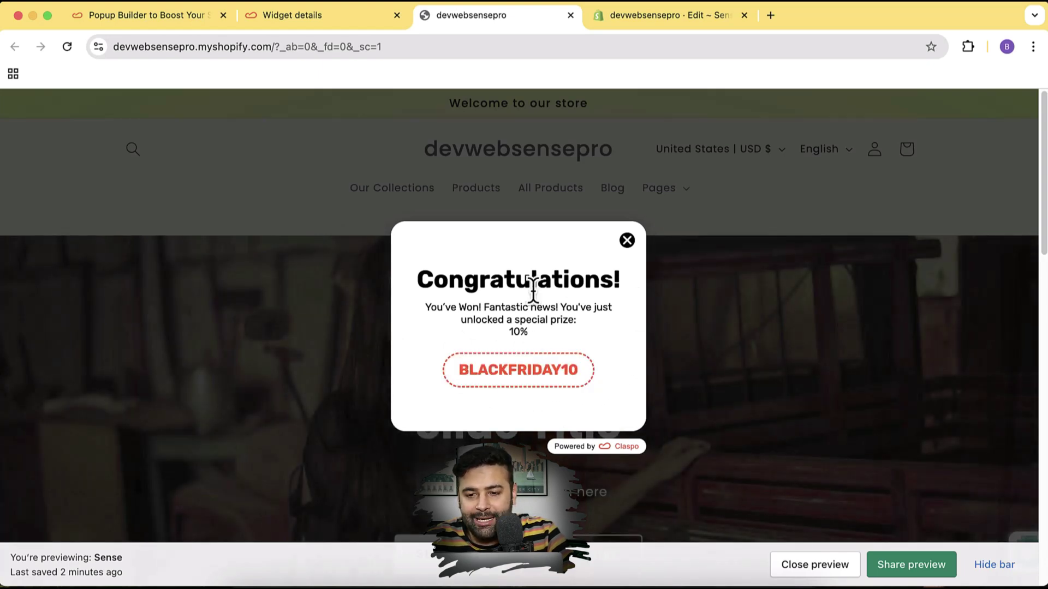
Exit the theme code editor to the Shopify themes page and return to the store preview.
{"action": "left_click", "coordinate": [645, 17]}
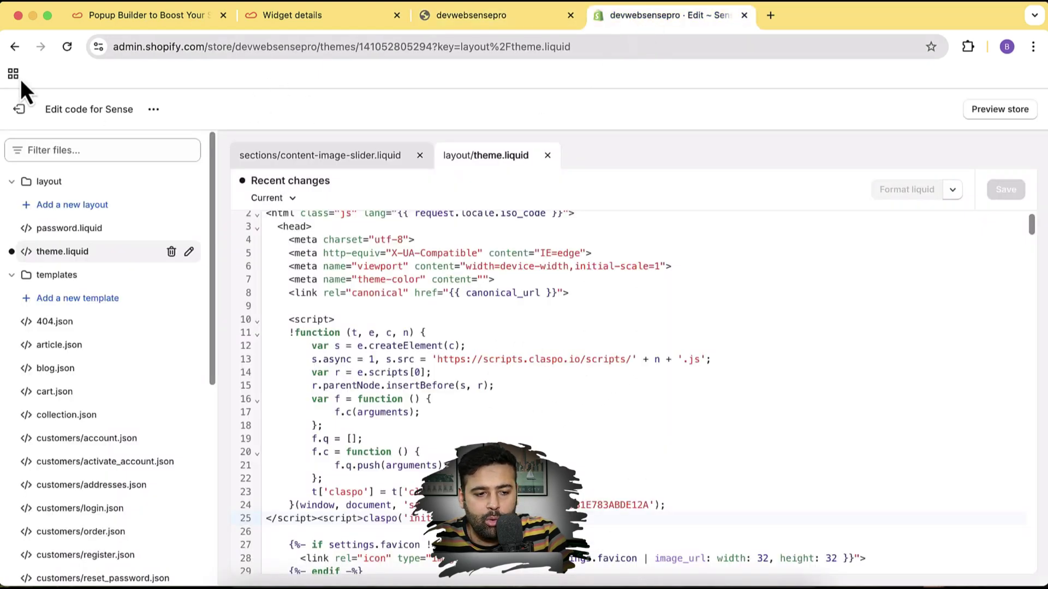
{"action": "left_click", "coordinate": [19, 109]}
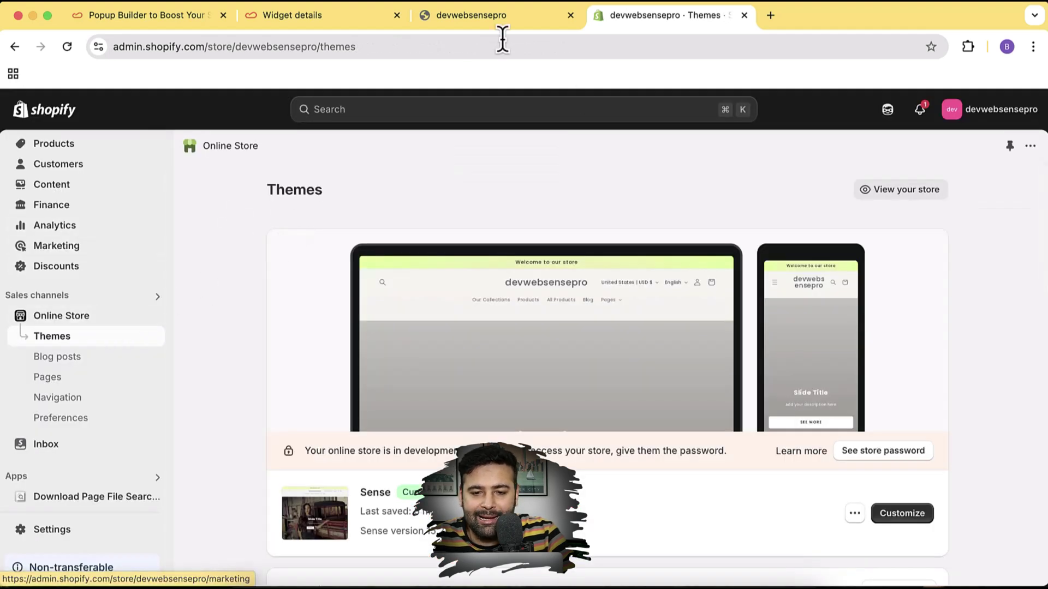
{"action": "left_click", "coordinate": [503, 15]}
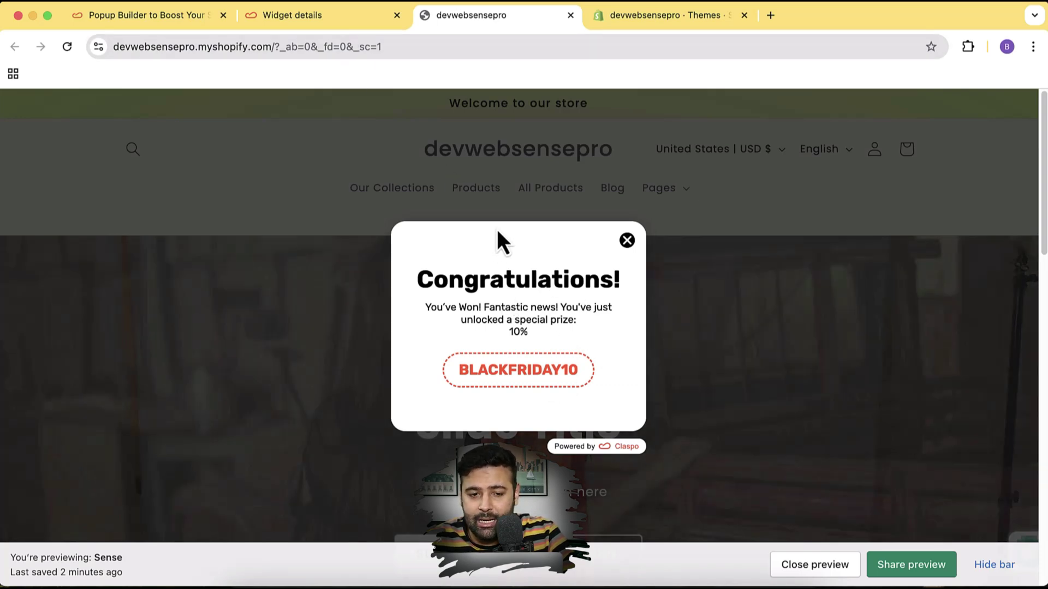
Switch to the Claspo widget details, dismiss the publication notice, and examine the unique views, target actions and conversion analytics.
{"action": "left_click", "coordinate": [358, 30]}
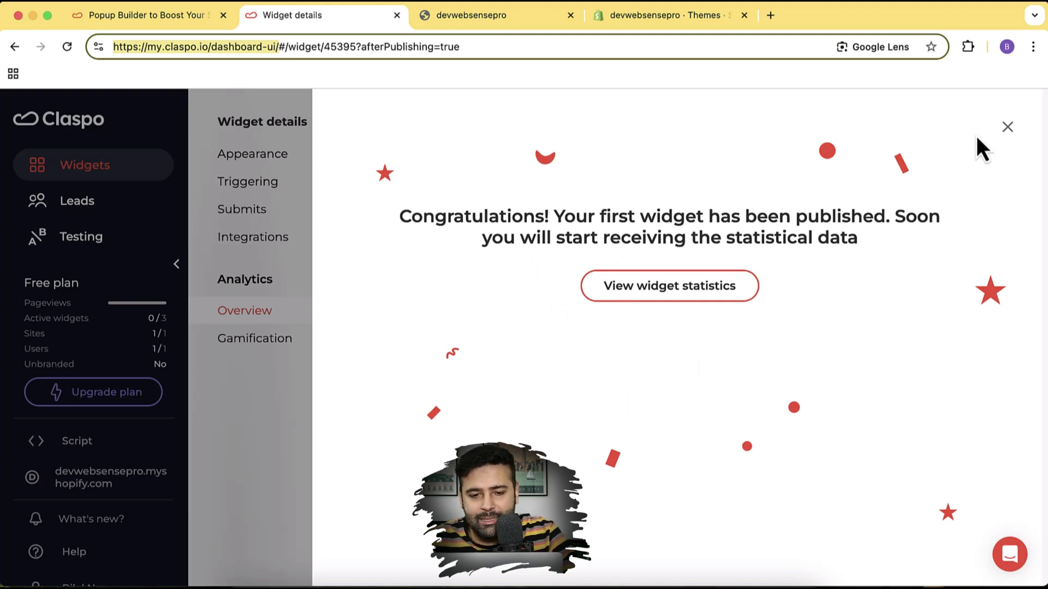
{"action": "left_click", "coordinate": [1008, 127]}
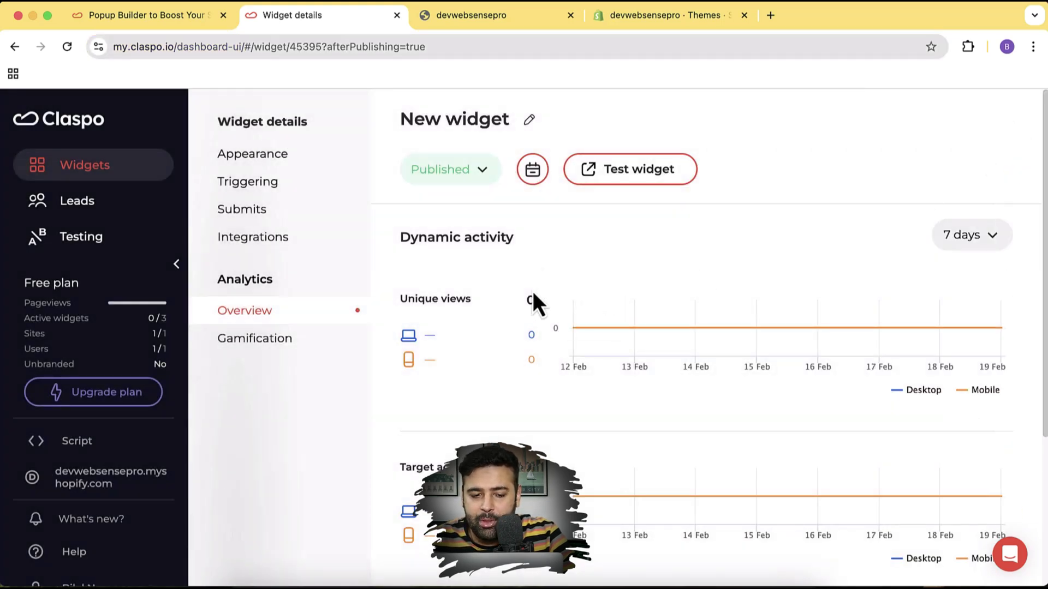
{"action": "scroll", "coordinate": [860, 268], "scroll_direction": "down", "scroll_amount": 3}
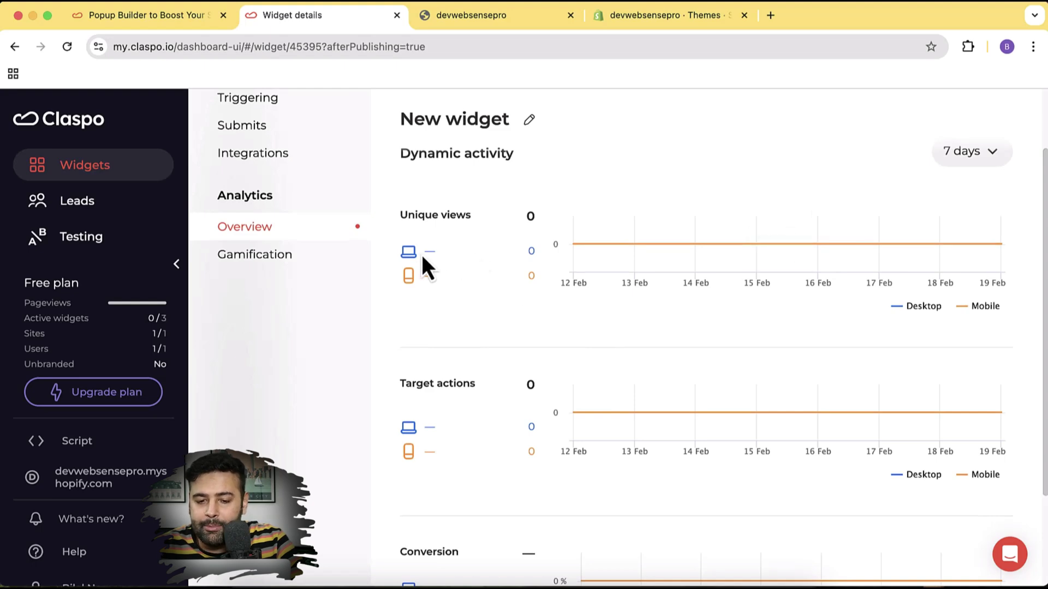
{"action": "scroll", "coordinate": [523, 273], "scroll_direction": "down", "scroll_amount": 3}
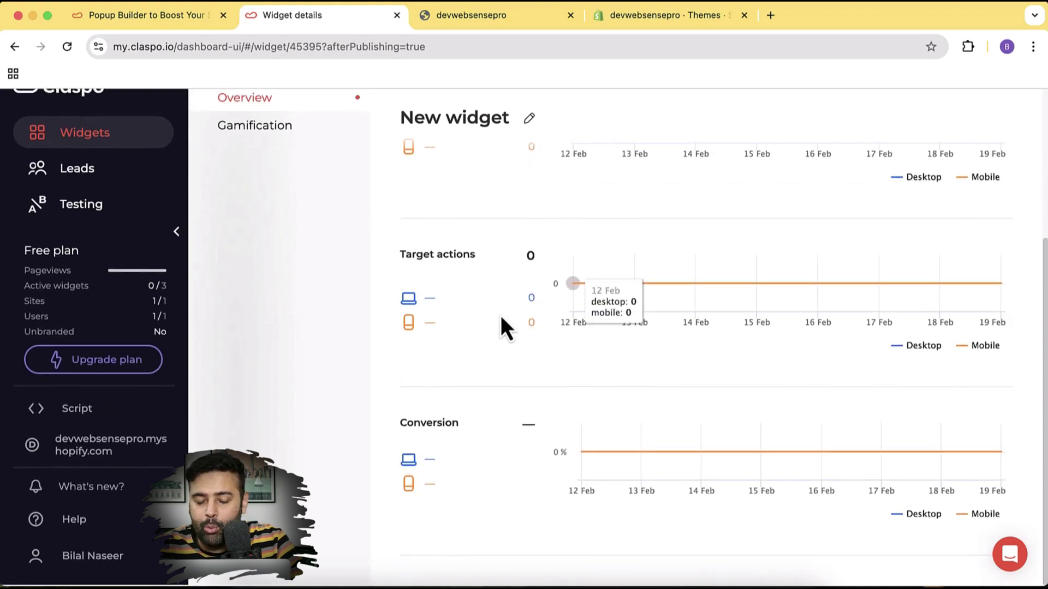
{"action": "scroll", "coordinate": [511, 341], "scroll_direction": "up", "scroll_amount": 3}
{"action": "scroll", "coordinate": [511, 339], "scroll_direction": "up", "scroll_amount": 2}
{"action": "scroll", "coordinate": [511, 339], "scroll_direction": "down", "scroll_amount": 4}
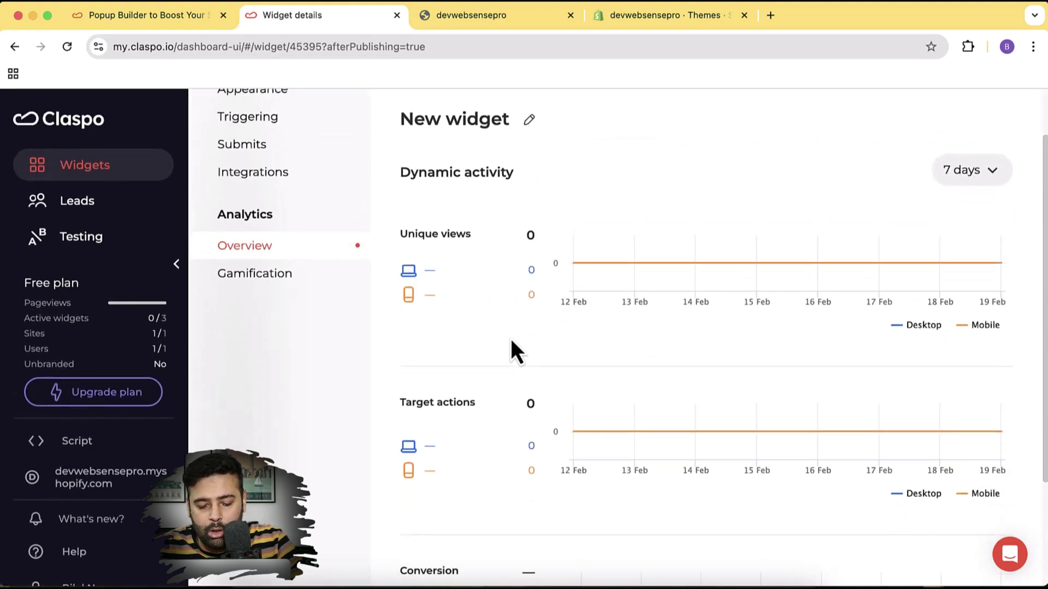
{"action": "scroll", "coordinate": [511, 338], "scroll_direction": "up", "scroll_amount": 5}
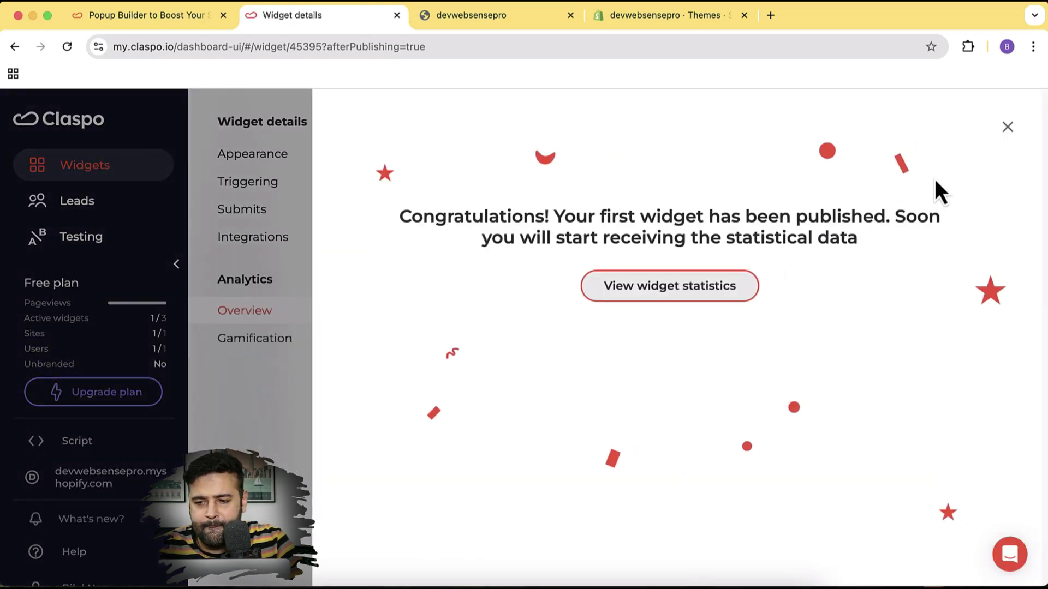
Dismiss the publication notice on the reloaded page and review the updated Dynamic activity statistics for desktop and mobile.
{"action": "left_click", "coordinate": [1007, 127]}
{"action": "scroll", "coordinate": [563, 296], "scroll_direction": "down", "scroll_amount": 3}
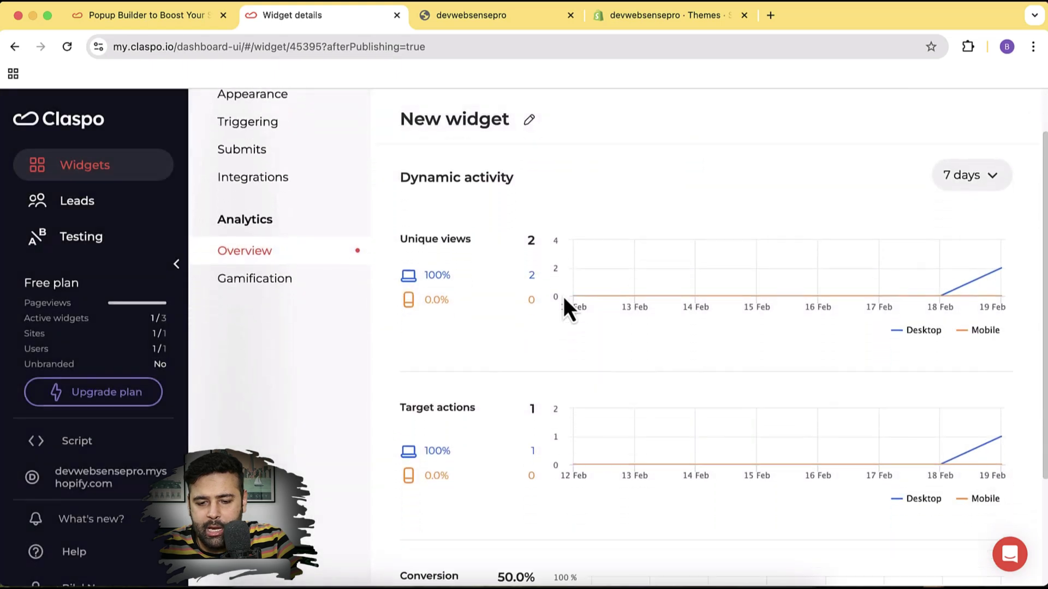
{"action": "scroll", "coordinate": [532, 395], "scroll_direction": "down", "scroll_amount": 5}
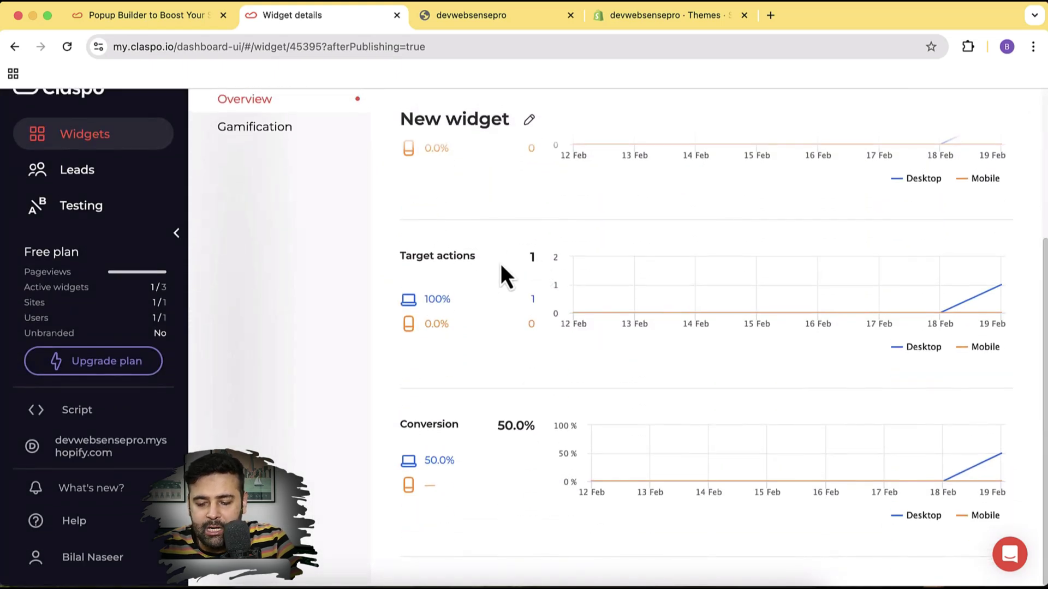
{"action": "scroll", "coordinate": [507, 382], "scroll_direction": "up", "scroll_amount": 10}
{"action": "scroll", "coordinate": [524, 338], "scroll_direction": "down", "scroll_amount": 10}
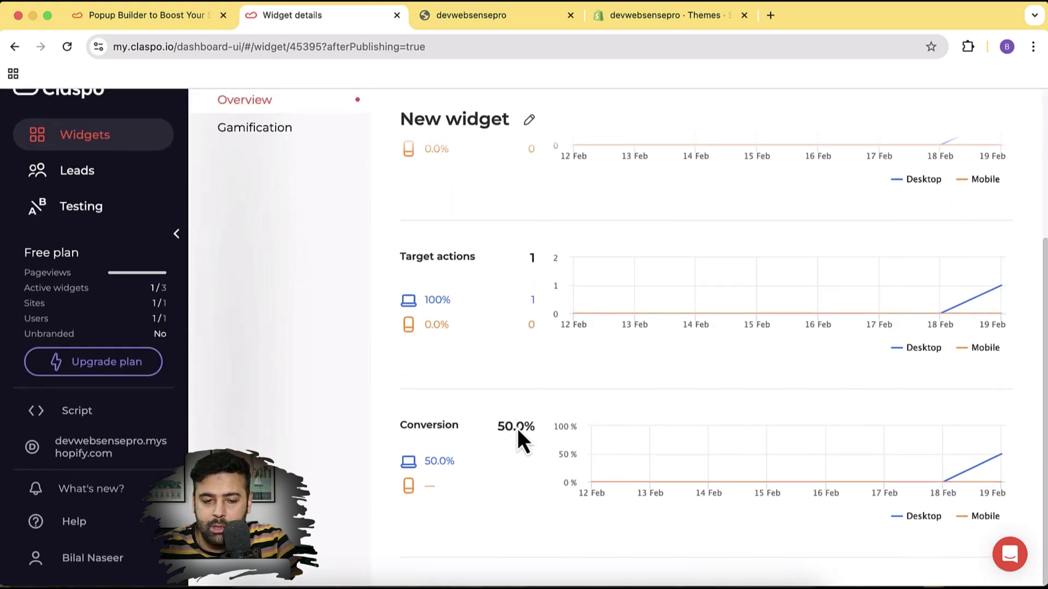
{"action": "scroll", "coordinate": [518, 427], "scroll_direction": "up", "scroll_amount": 10}
Review the widget's gamification reward distribution, its appearance summary and its rule-based triggering conditions.
{"action": "left_click", "coordinate": [335, 340]}
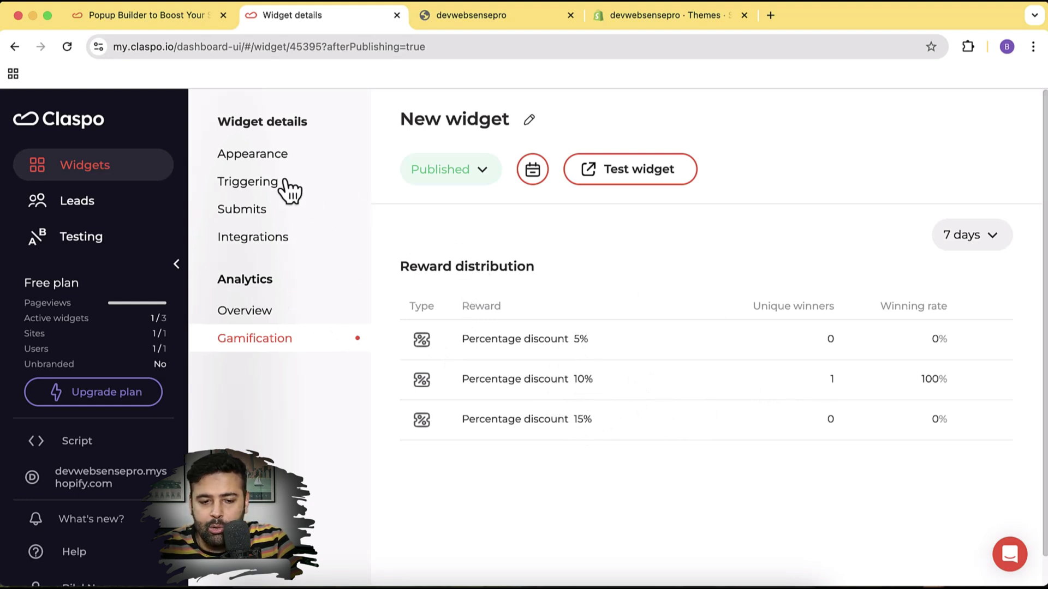
{"action": "left_click", "coordinate": [287, 158]}
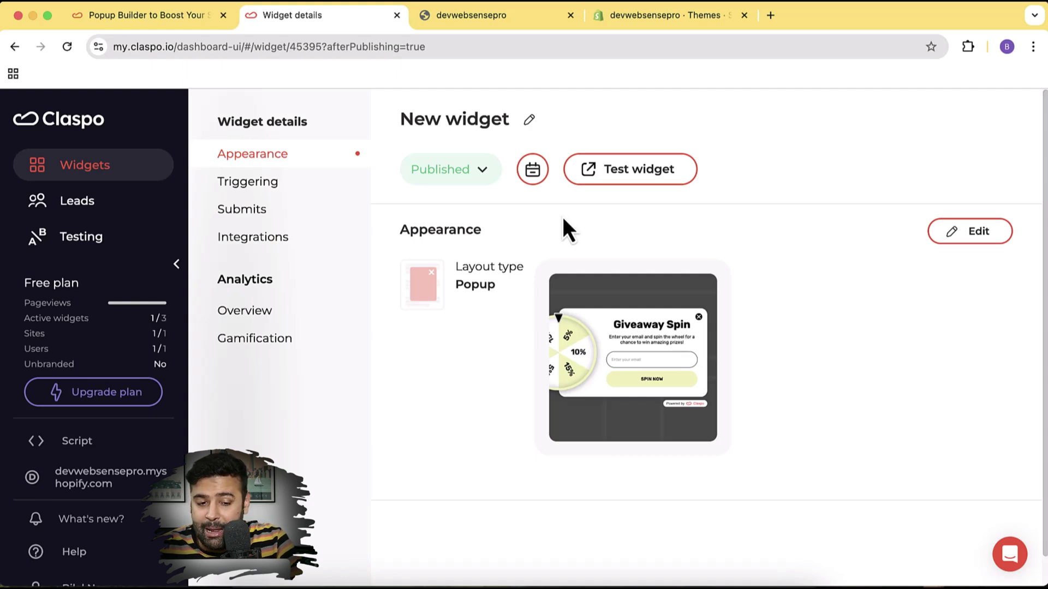
{"action": "left_click", "coordinate": [281, 198]}
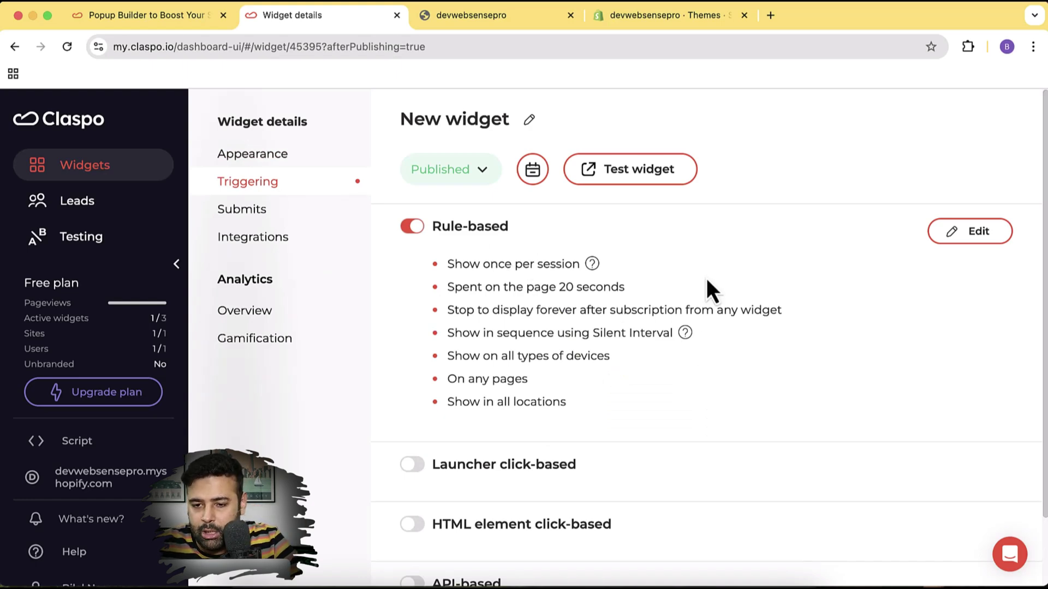
{"action": "scroll", "coordinate": [715, 235], "scroll_direction": "down", "scroll_amount": 2}
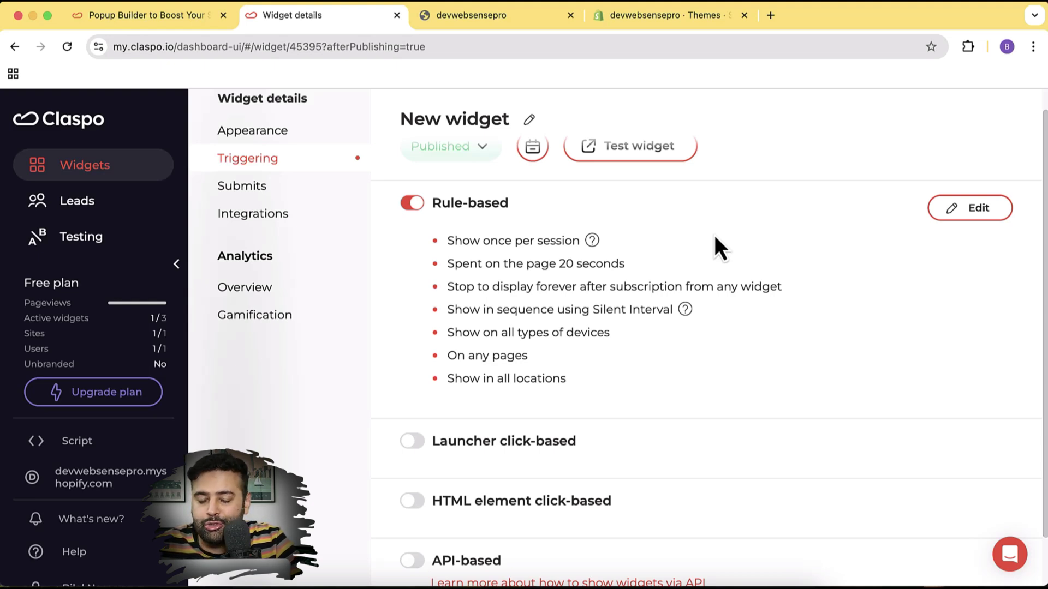
Turn on HTML element click-based triggering for the widget and activate its CSS selector entry.
{"action": "scroll", "coordinate": [692, 172], "scroll_direction": "down", "scroll_amount": 4}
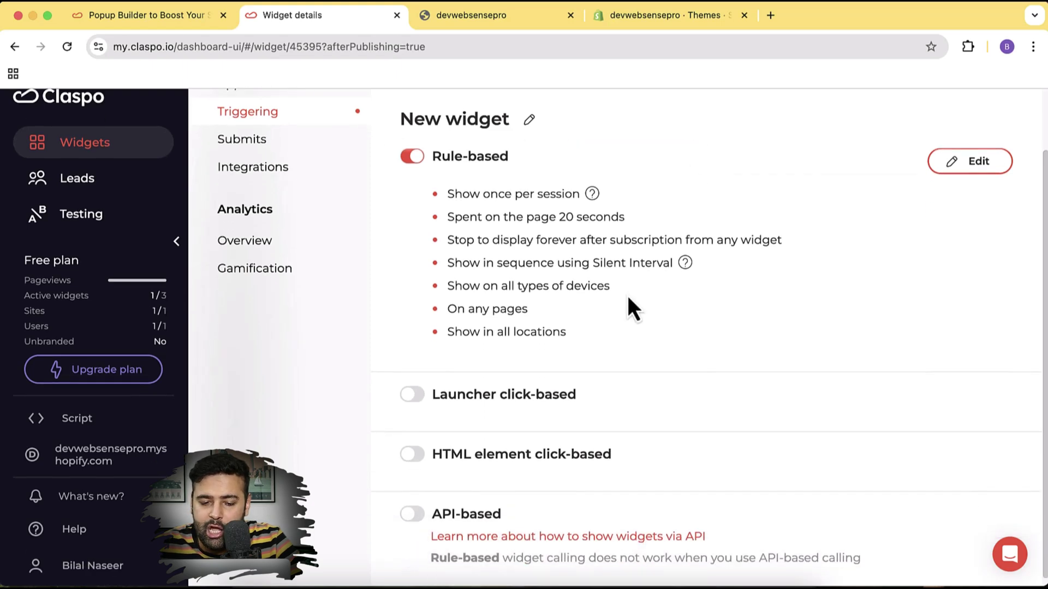
{"action": "left_click", "coordinate": [422, 460]}
{"action": "scroll", "coordinate": [686, 390], "scroll_direction": "down", "scroll_amount": 5}
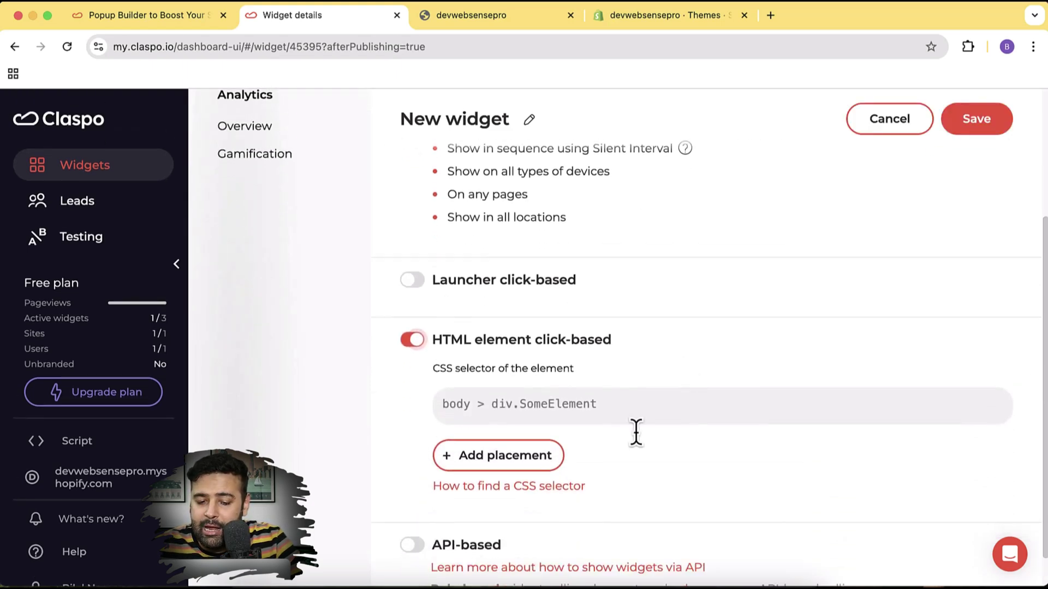
{"action": "left_click", "coordinate": [541, 410]}
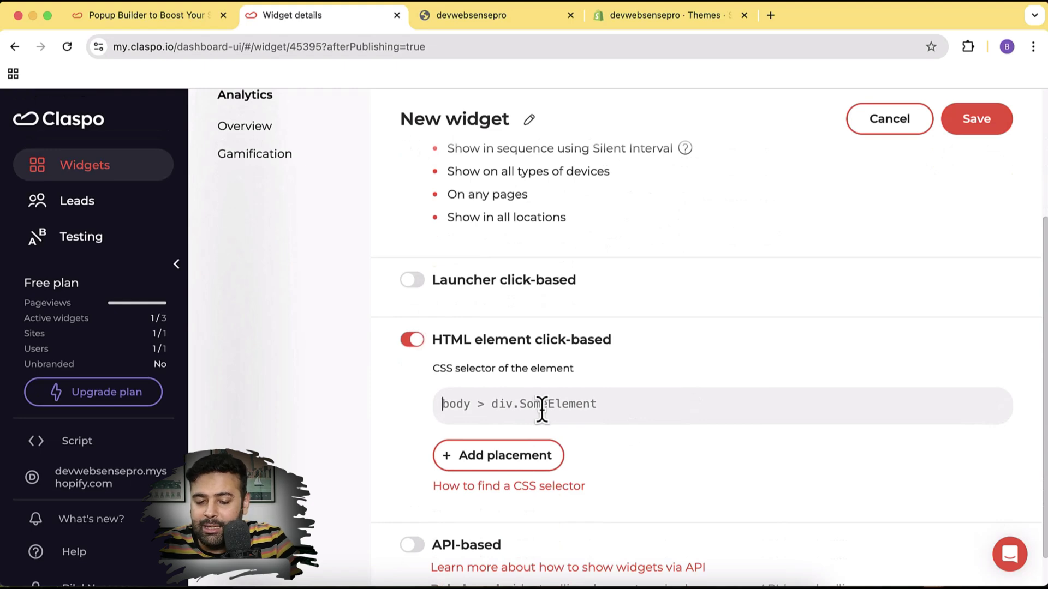
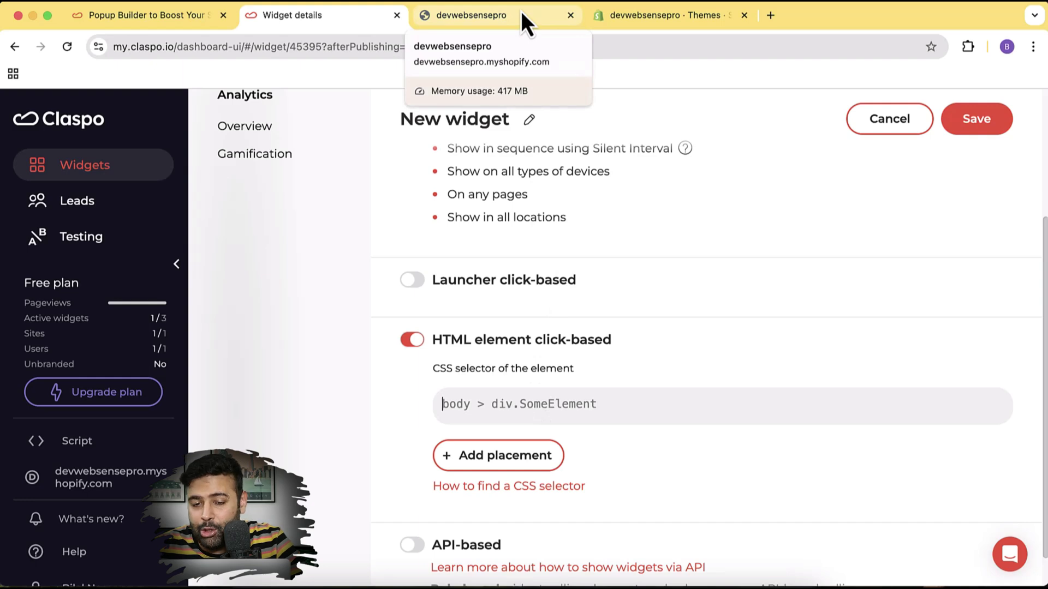
Switch to the store preview, inspect the slideshow's SEE MORE button in the page code, and return to the widget details.
{"action": "left_click", "coordinate": [521, 11]}
{"action": "left_click", "coordinate": [626, 241]}
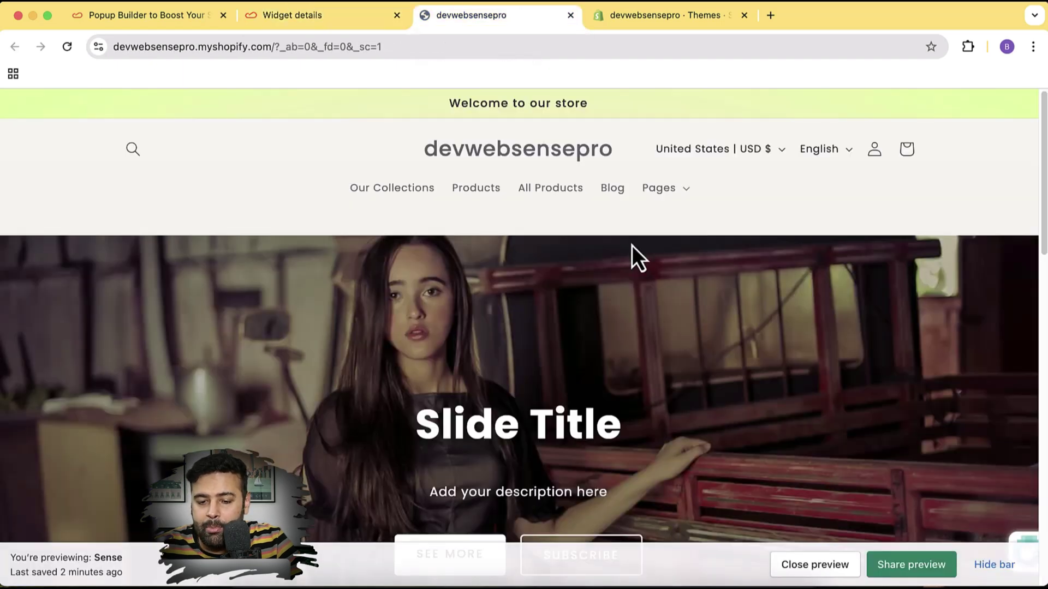
{"action": "scroll", "coordinate": [631, 204], "scroll_direction": "down", "scroll_amount": 6}
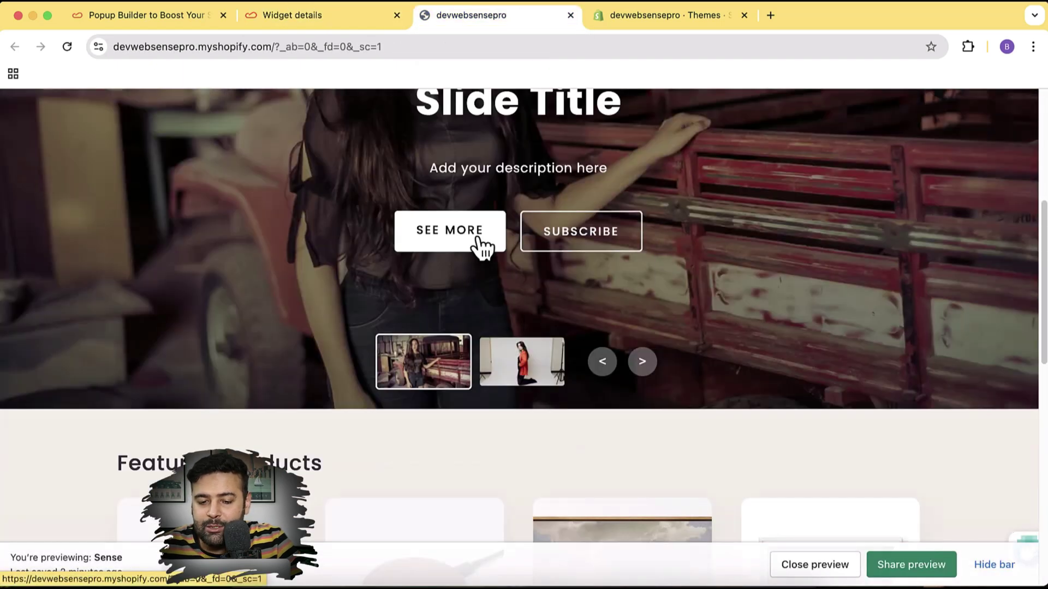
{"action": "right_click", "coordinate": [477, 238]}
{"action": "left_click", "coordinate": [524, 525]}
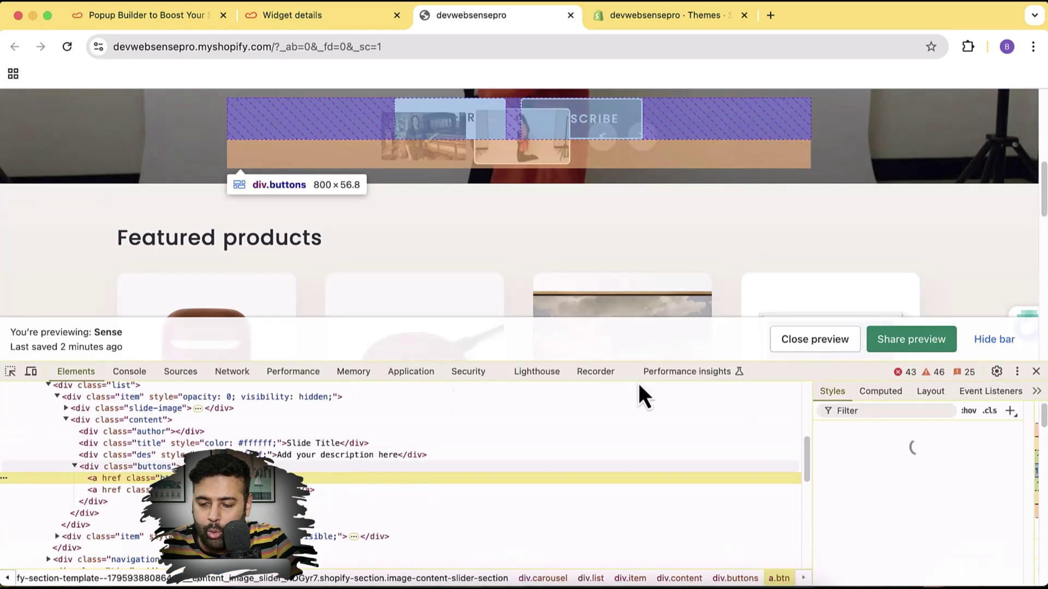
{"action": "left_click", "coordinate": [1036, 372]}
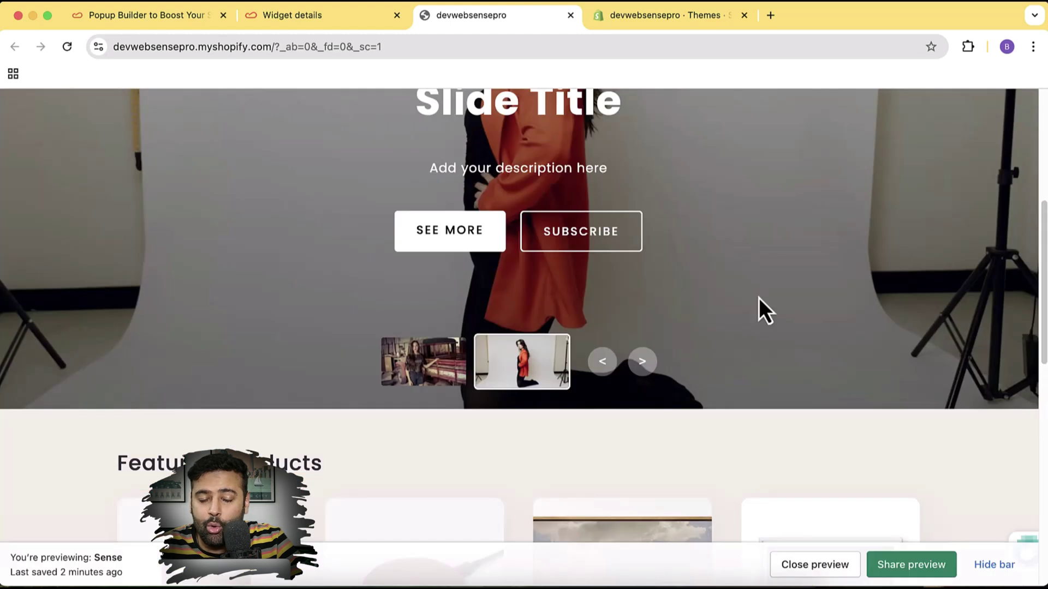
{"action": "left_click", "coordinate": [358, 22]}
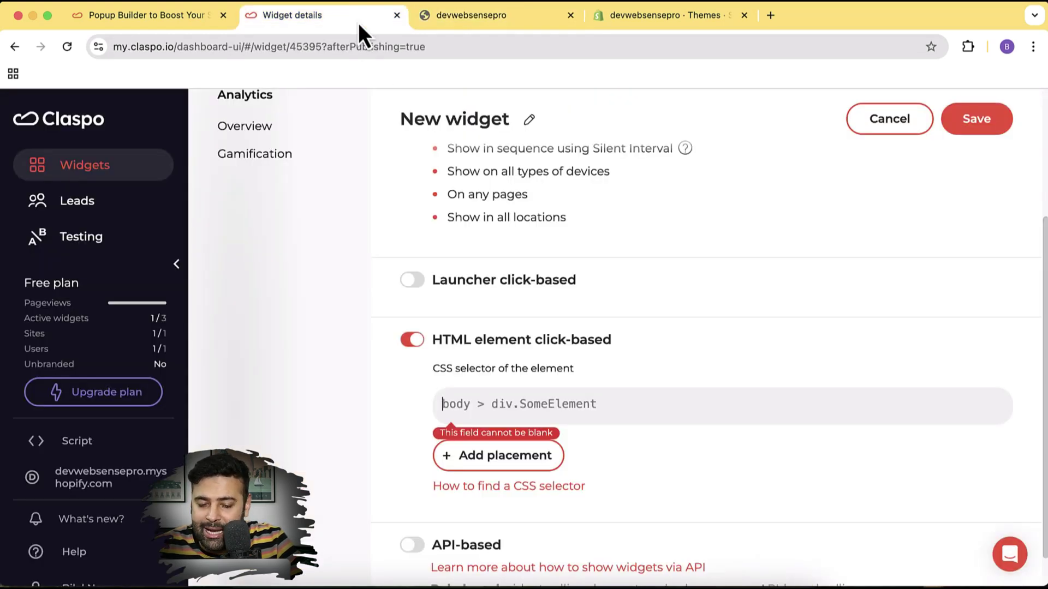
Turn off HTML element click-based triggering, enable Launcher click-based instead, and start creating a new launcher.
{"action": "left_click", "coordinate": [412, 340]}
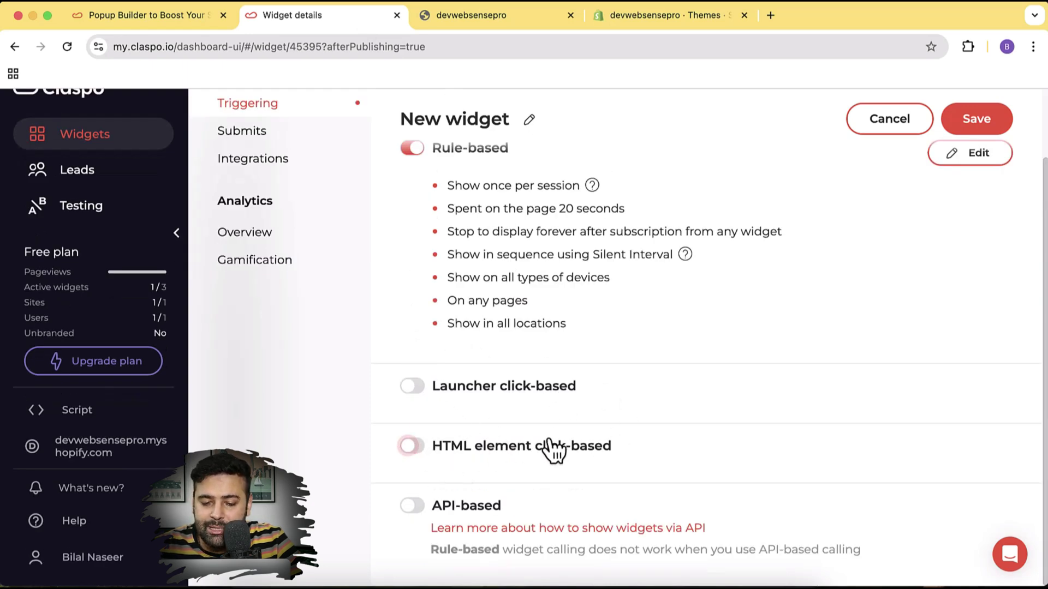
{"action": "left_click", "coordinate": [548, 389]}
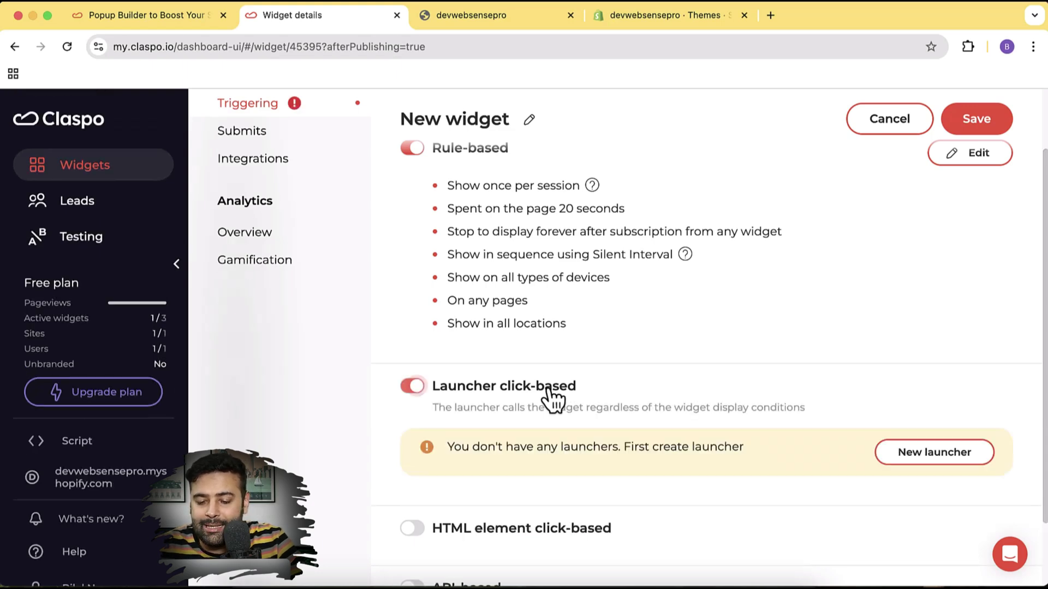
{"action": "left_click", "coordinate": [922, 463]}
{"action": "left_click", "coordinate": [644, 139]}
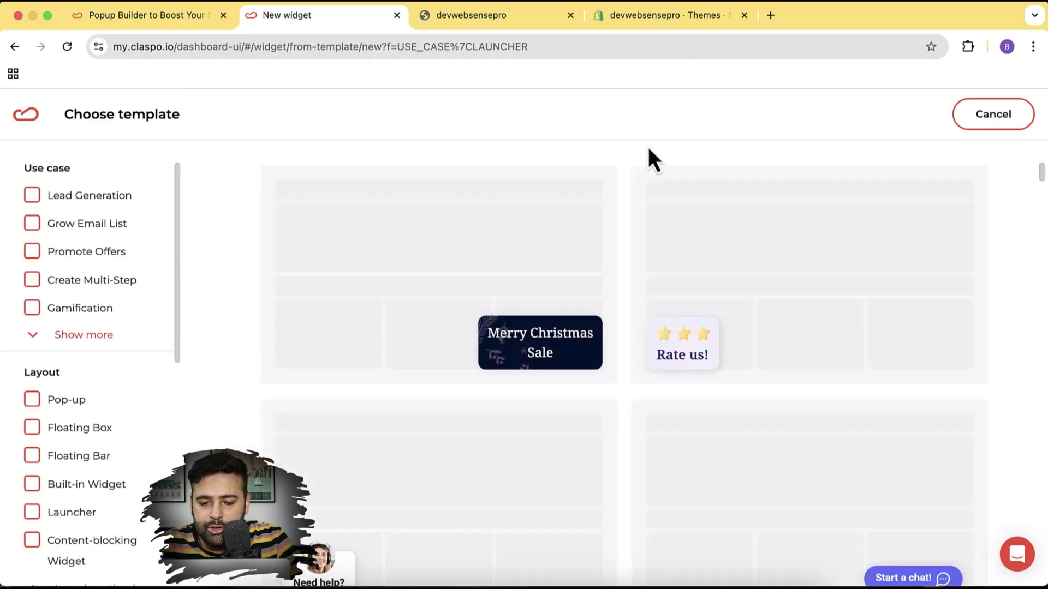
Browse the launcher template gallery to examine the available contact, feedback, discount and social media designs.
{"action": "scroll", "coordinate": [1007, 243], "scroll_direction": "down", "scroll_amount": 2}
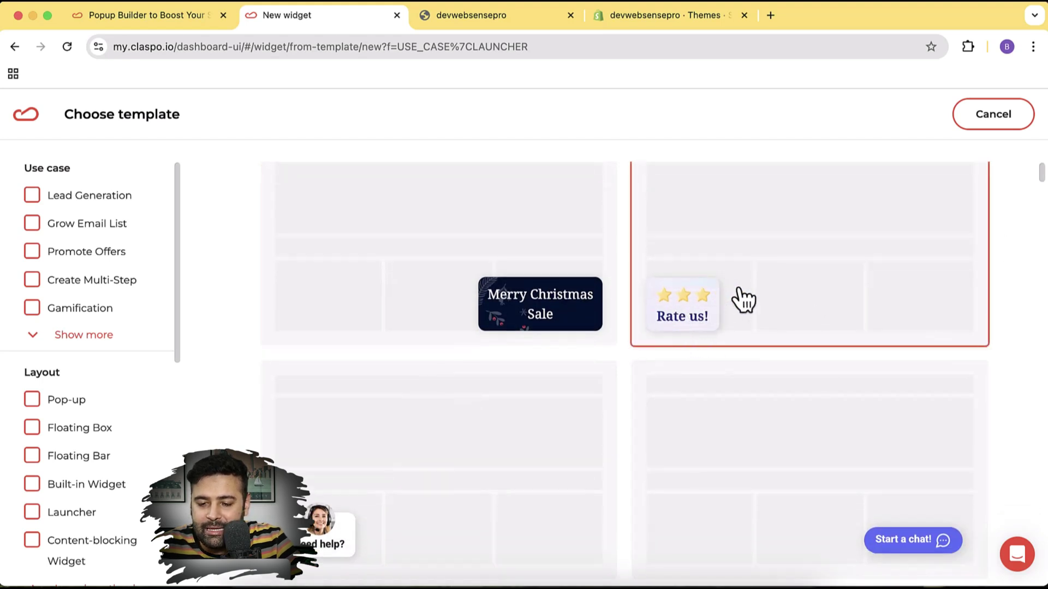
{"action": "scroll", "coordinate": [824, 268], "scroll_direction": "down", "scroll_amount": 1}
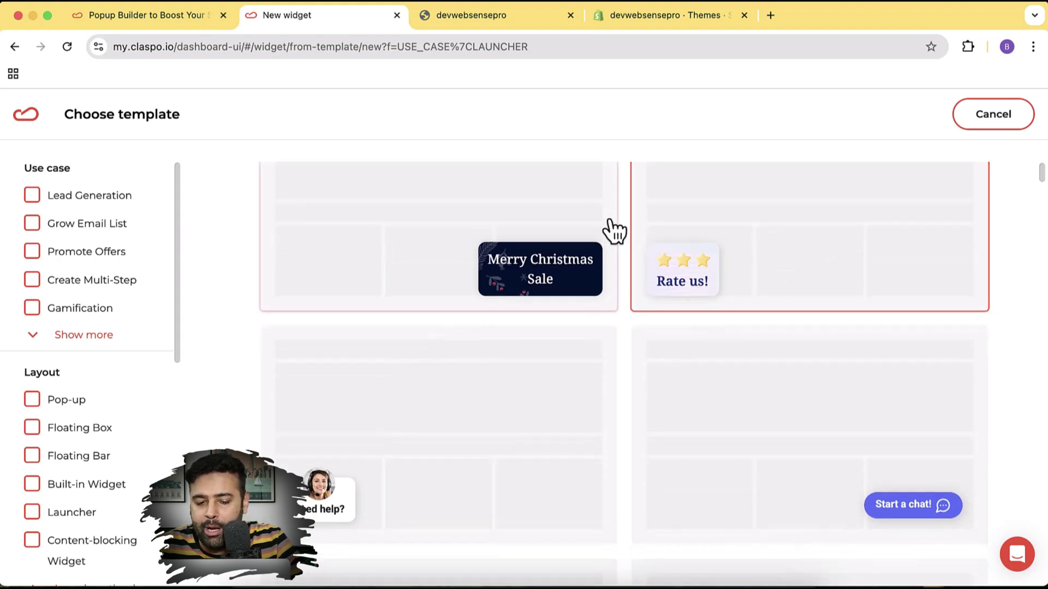
{"action": "scroll", "coordinate": [1033, 245], "scroll_direction": "down", "scroll_amount": 5}
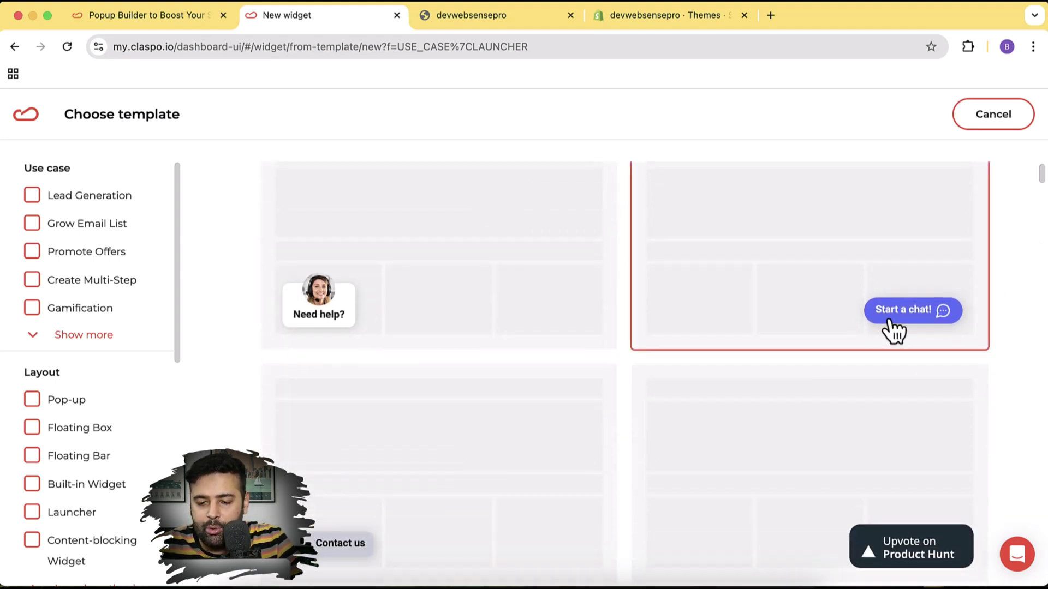
{"action": "scroll", "coordinate": [357, 295], "scroll_direction": "down", "scroll_amount": 2}
{"action": "scroll", "coordinate": [360, 295], "scroll_direction": "down", "scroll_amount": 15}
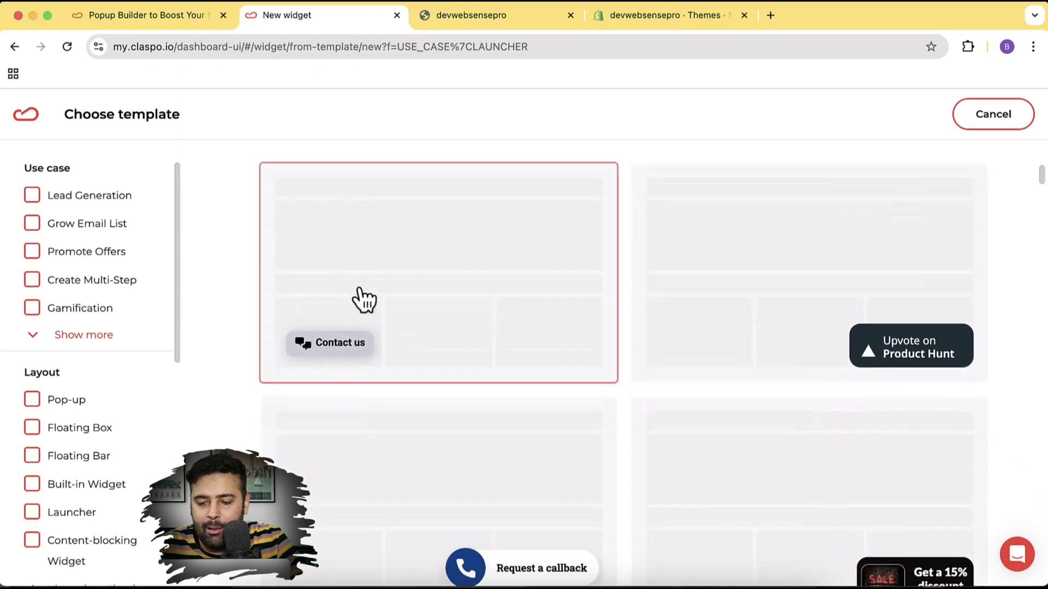
{"action": "scroll", "coordinate": [360, 297], "scroll_direction": "down", "scroll_amount": 8}
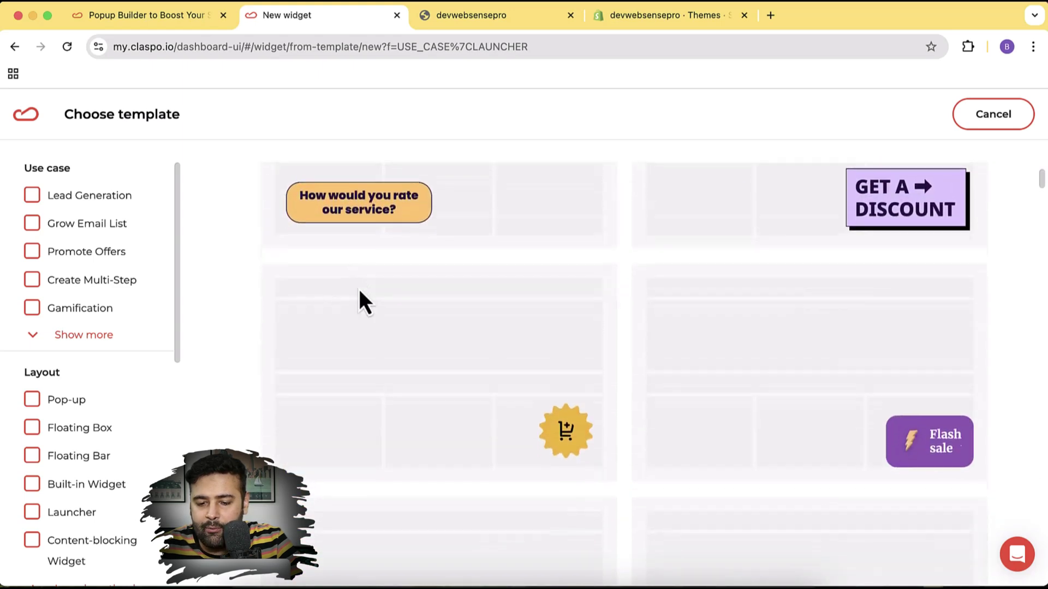
{"action": "scroll", "coordinate": [660, 341], "scroll_direction": "down", "scroll_amount": 18}
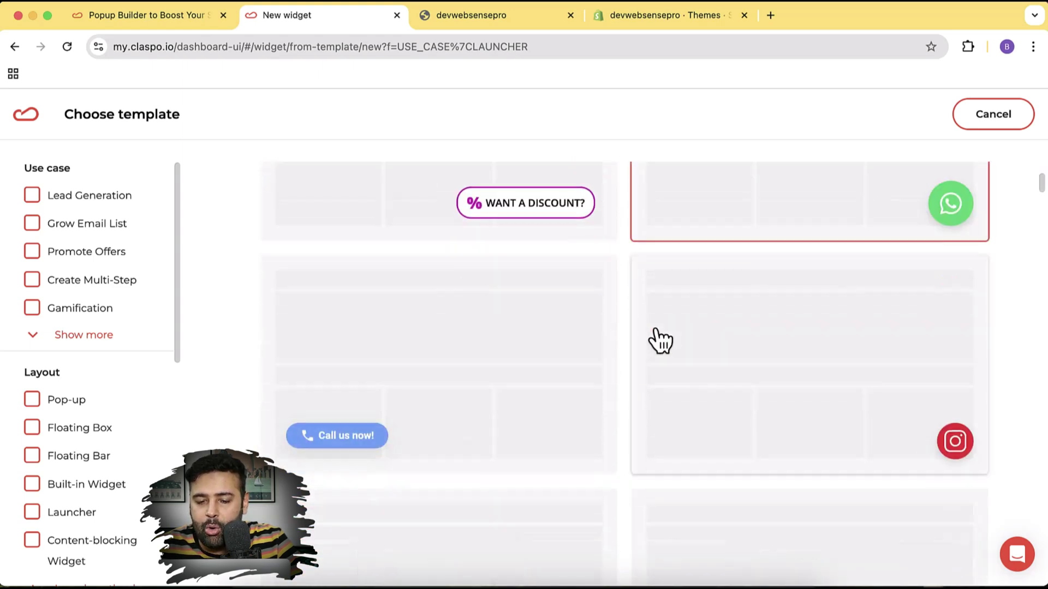
{"action": "scroll", "coordinate": [661, 341], "scroll_direction": "down", "scroll_amount": 18}
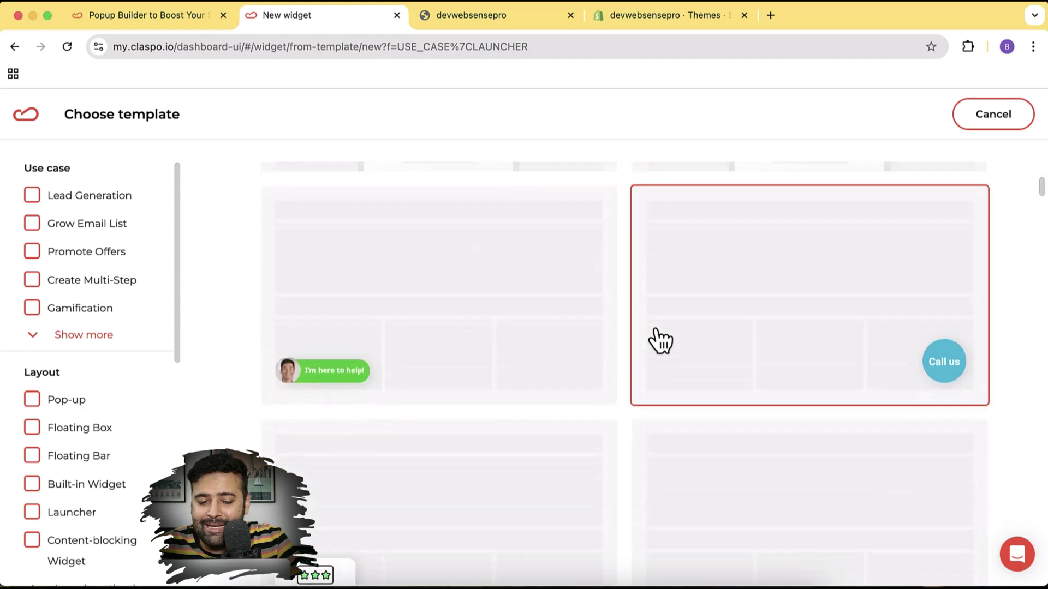
{"action": "scroll", "coordinate": [661, 341], "scroll_direction": "down", "scroll_amount": 6}
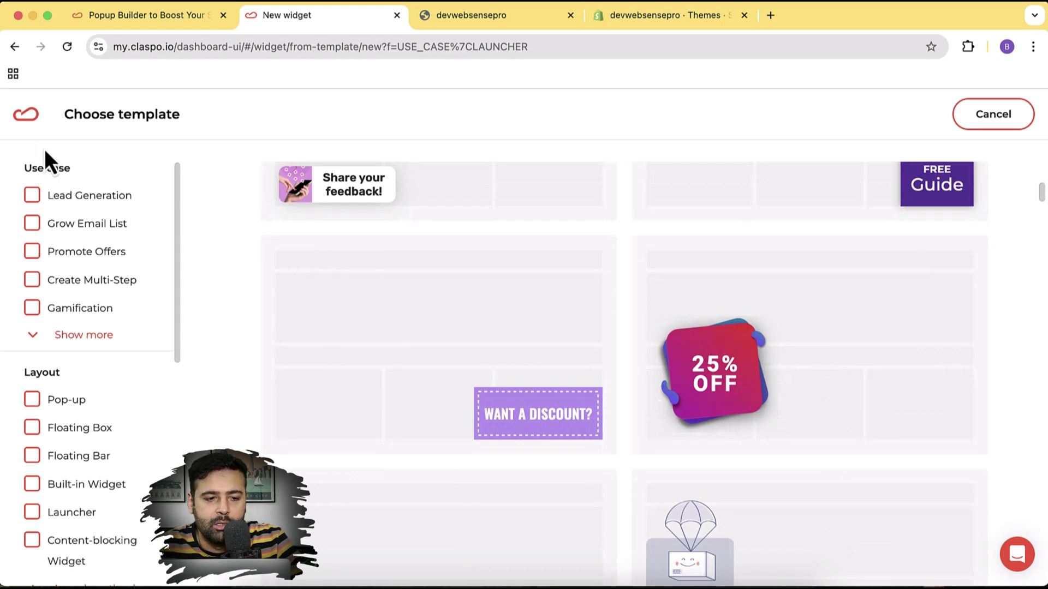
Go back from the template gallery to the widget details, dismiss the publication notice, and open the rule-based triggering conditions for editing.
{"action": "left_click", "coordinate": [11, 54]}
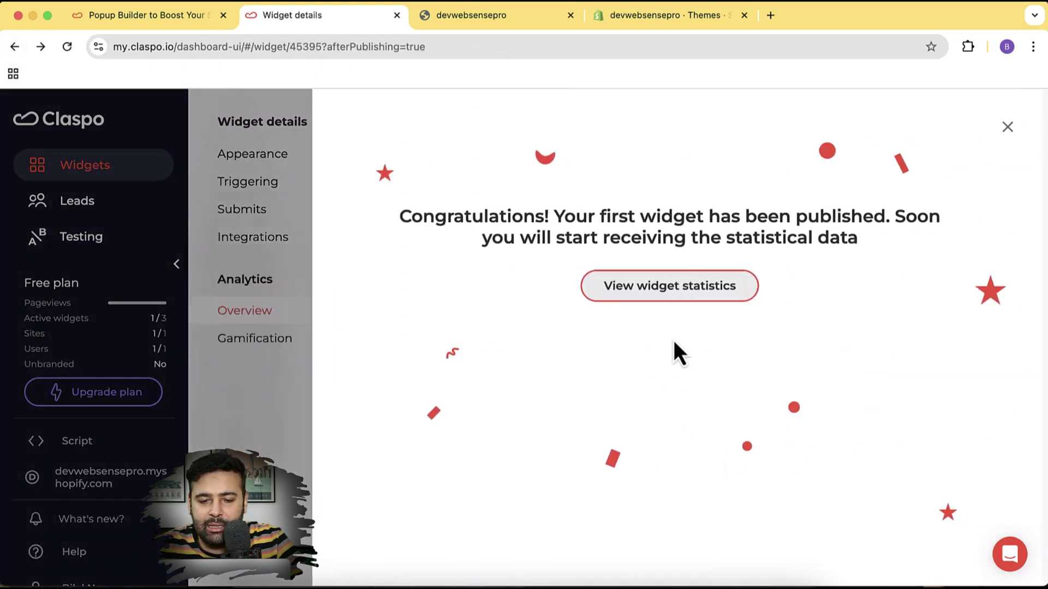
{"action": "left_click", "coordinate": [1008, 127]}
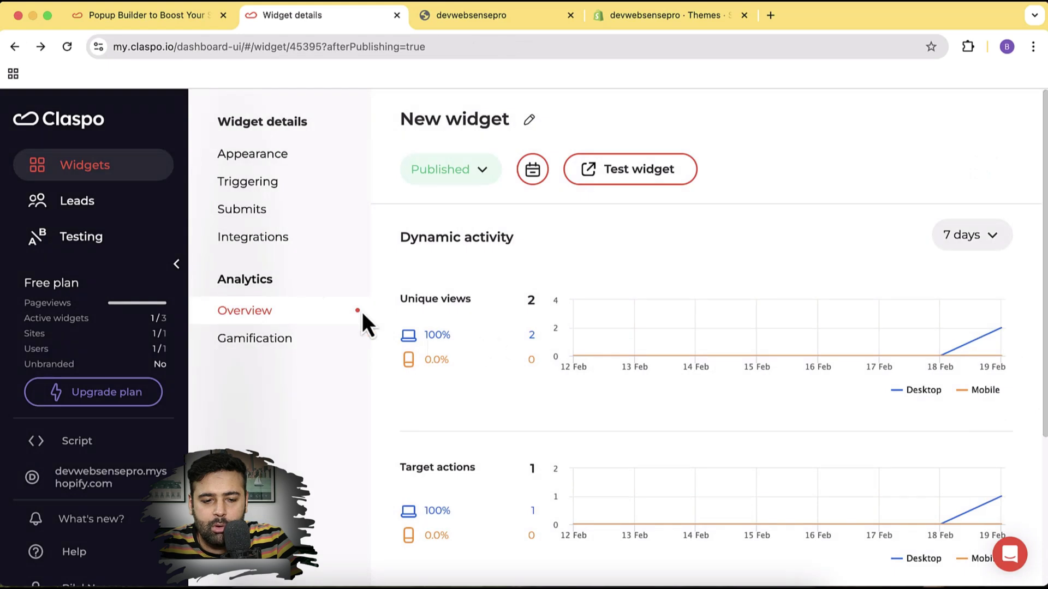
{"action": "left_click", "coordinate": [302, 187]}
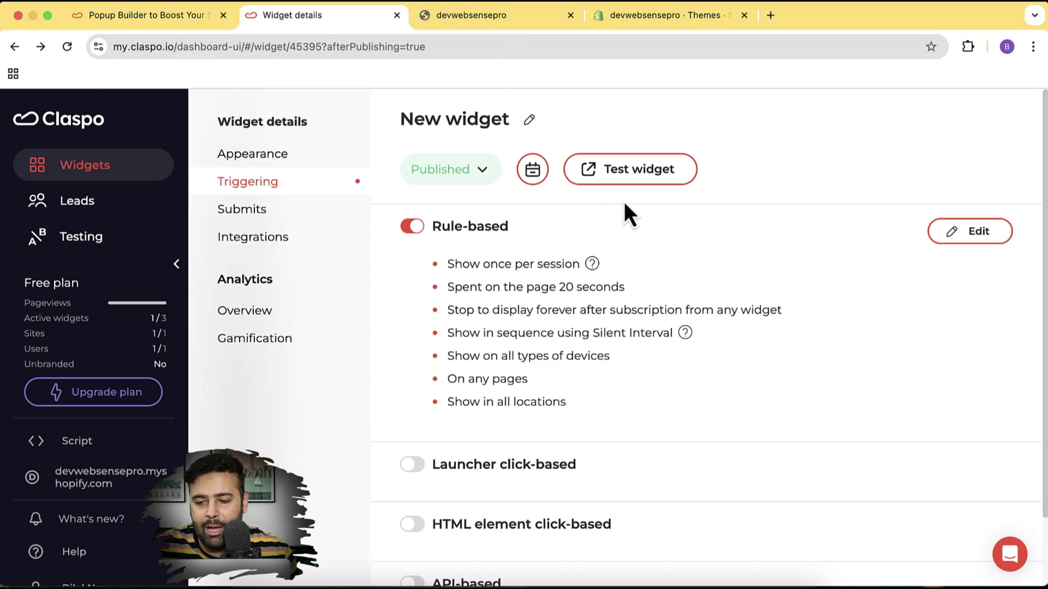
{"action": "left_click", "coordinate": [946, 243]}
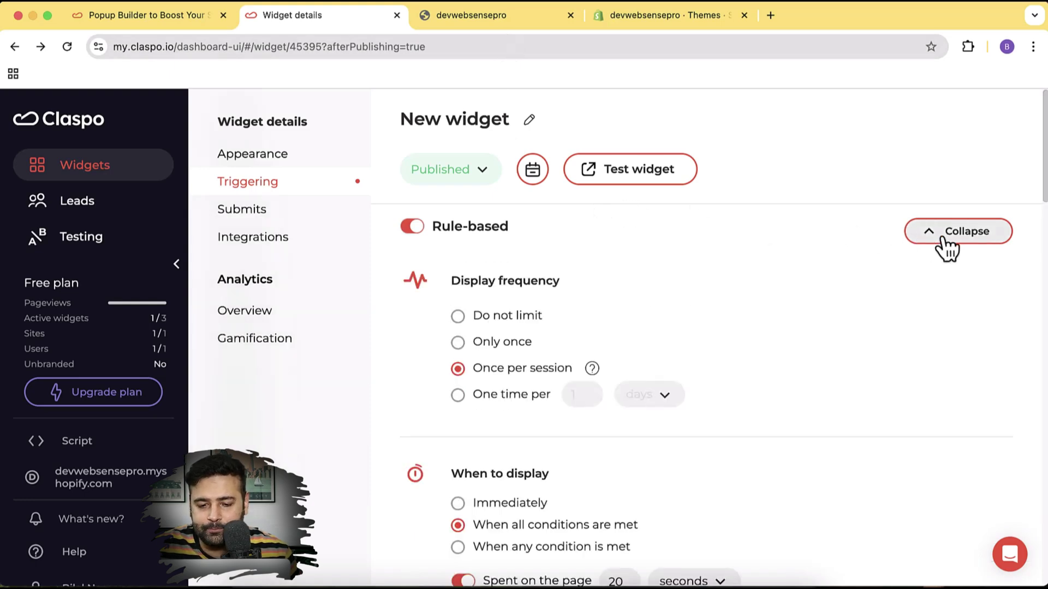
Try a display frequency of one time per 1 day and switch it back to Once per session.
{"action": "scroll", "coordinate": [726, 294], "scroll_direction": "down", "scroll_amount": 1}
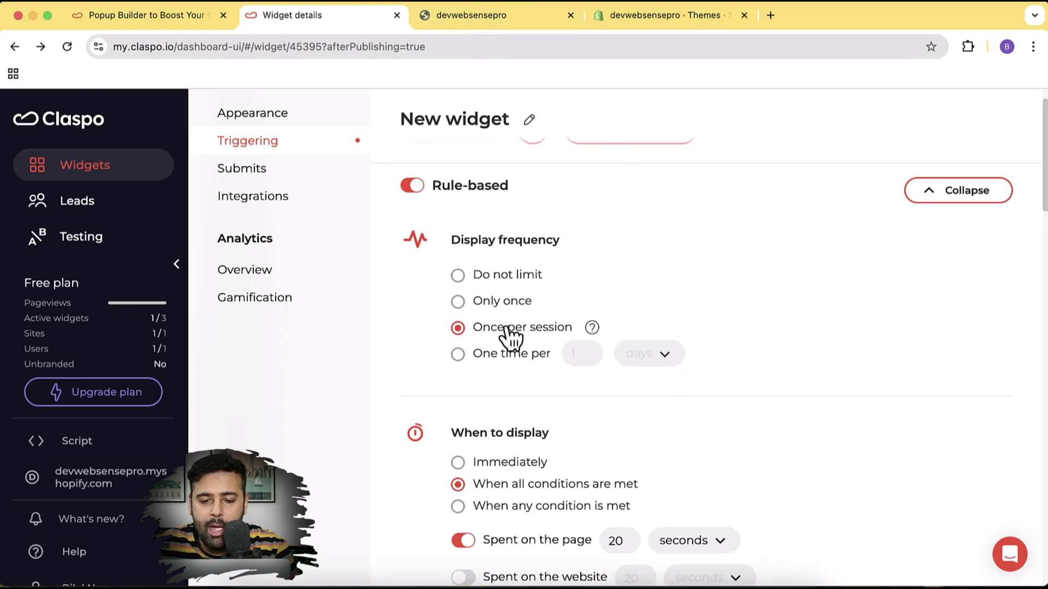
{"action": "left_click", "coordinate": [512, 362]}
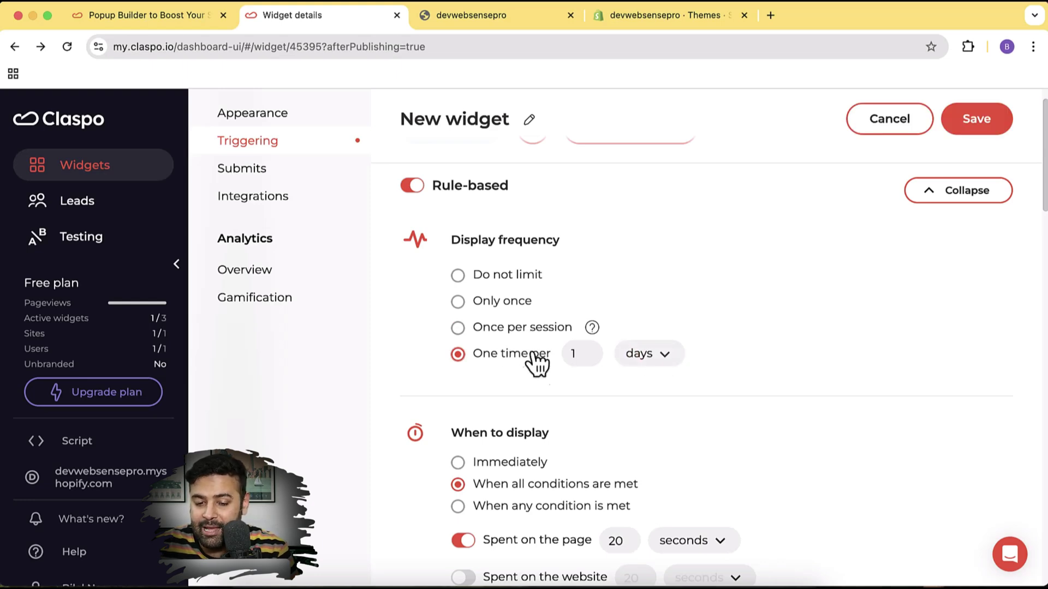
{"action": "left_click", "coordinate": [522, 329]}
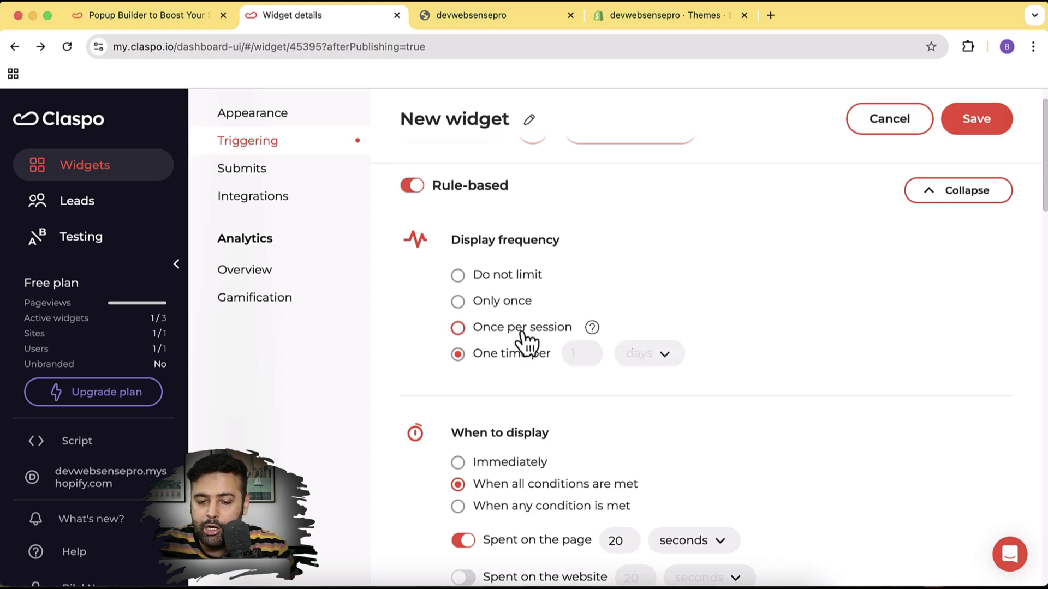
Set the widget's When to display condition to Immediately.
{"action": "scroll", "coordinate": [765, 273], "scroll_direction": "down", "scroll_amount": 5}
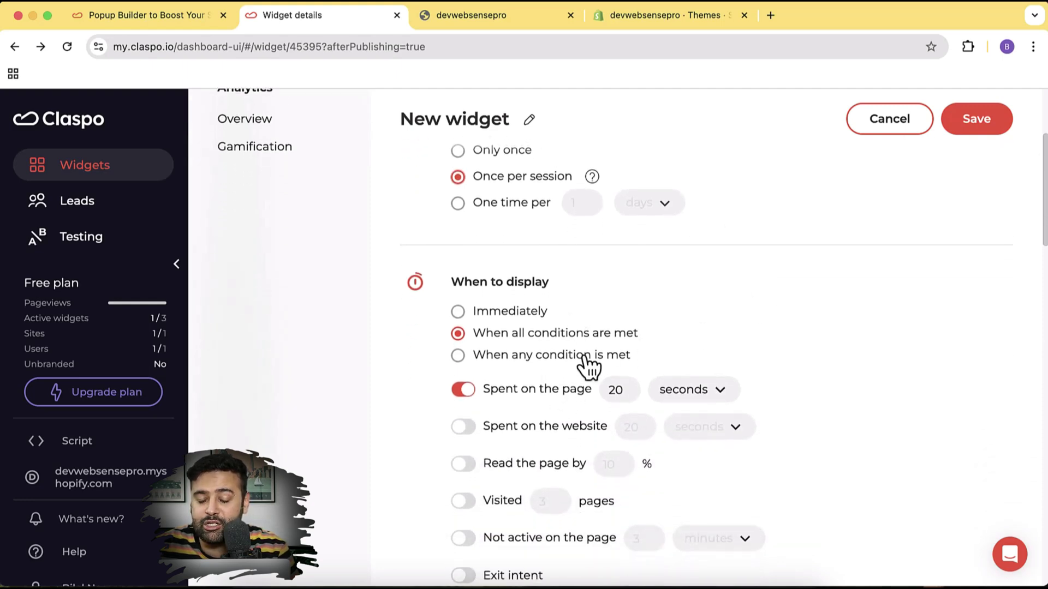
{"action": "scroll", "coordinate": [808, 293], "scroll_direction": "down", "scroll_amount": 1}
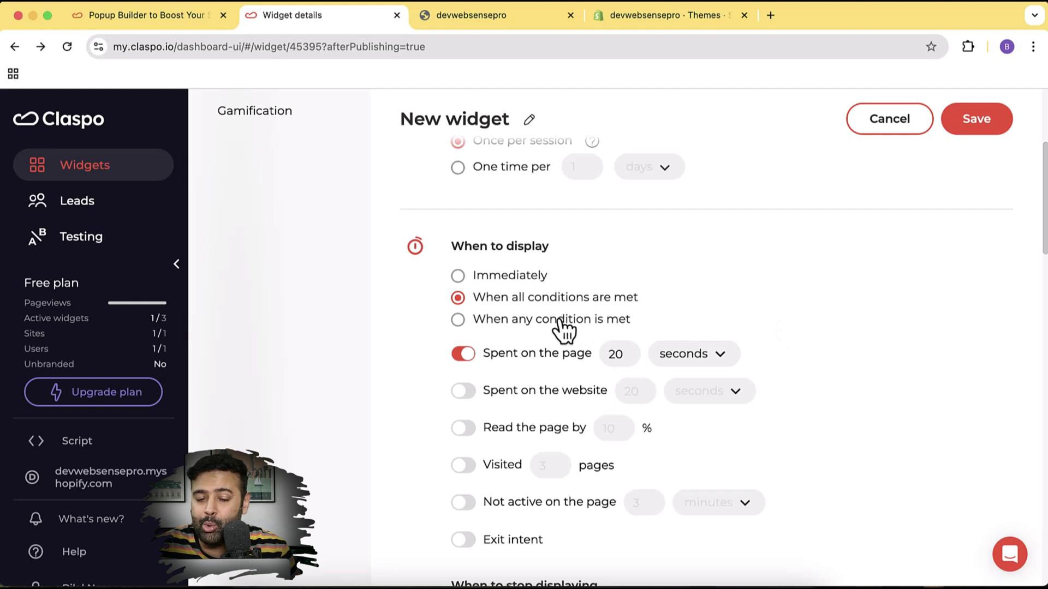
{"action": "left_click", "coordinate": [458, 276]}
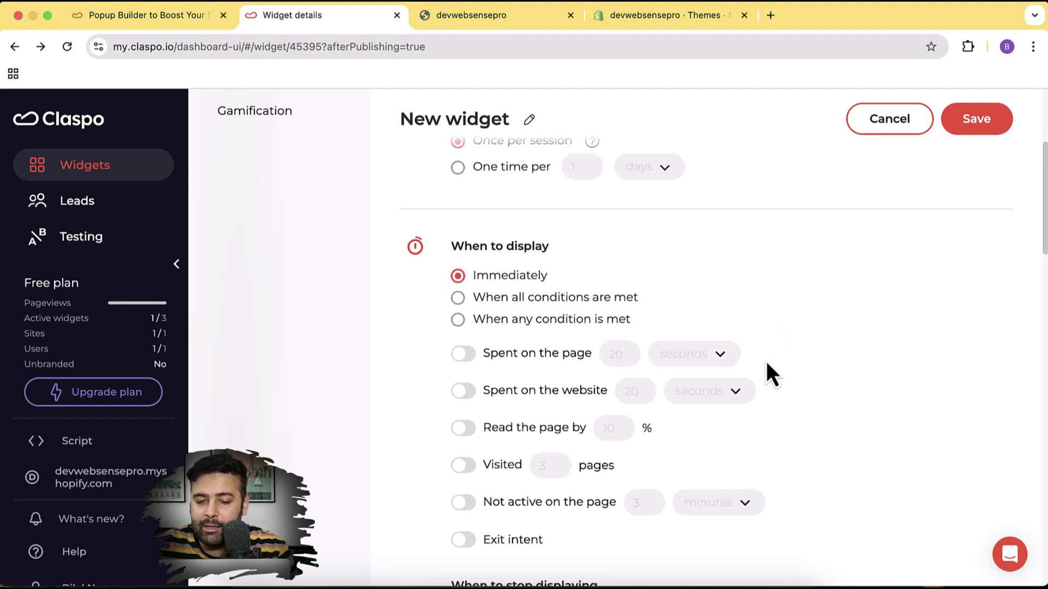
Review the remaining display and When to stop displaying conditions, and save the widget's triggering settings.
{"action": "scroll", "coordinate": [597, 445], "scroll_direction": "down", "scroll_amount": 2}
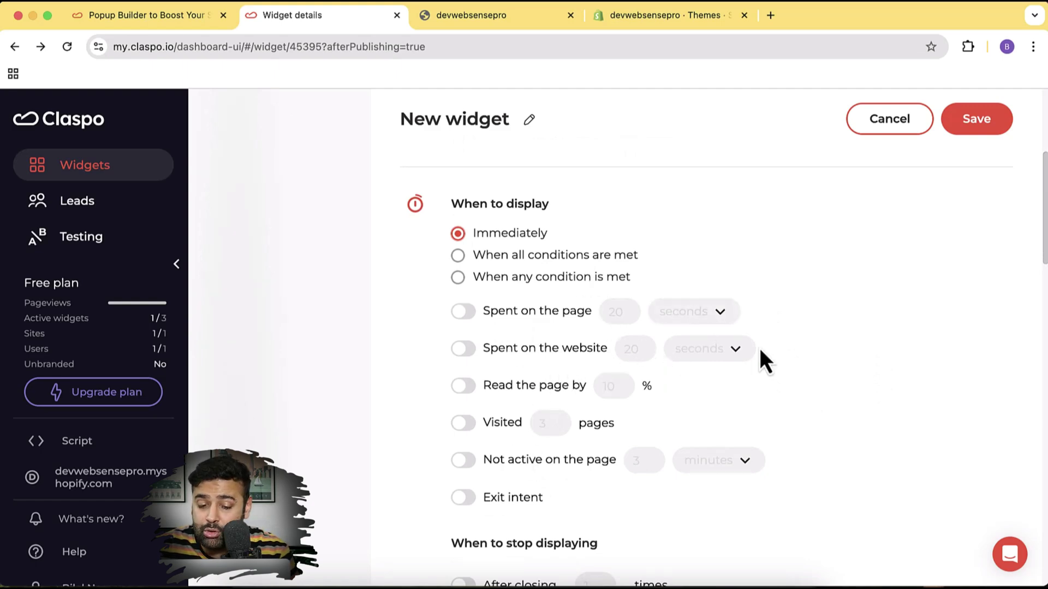
{"action": "scroll", "coordinate": [757, 311], "scroll_direction": "down", "scroll_amount": 3}
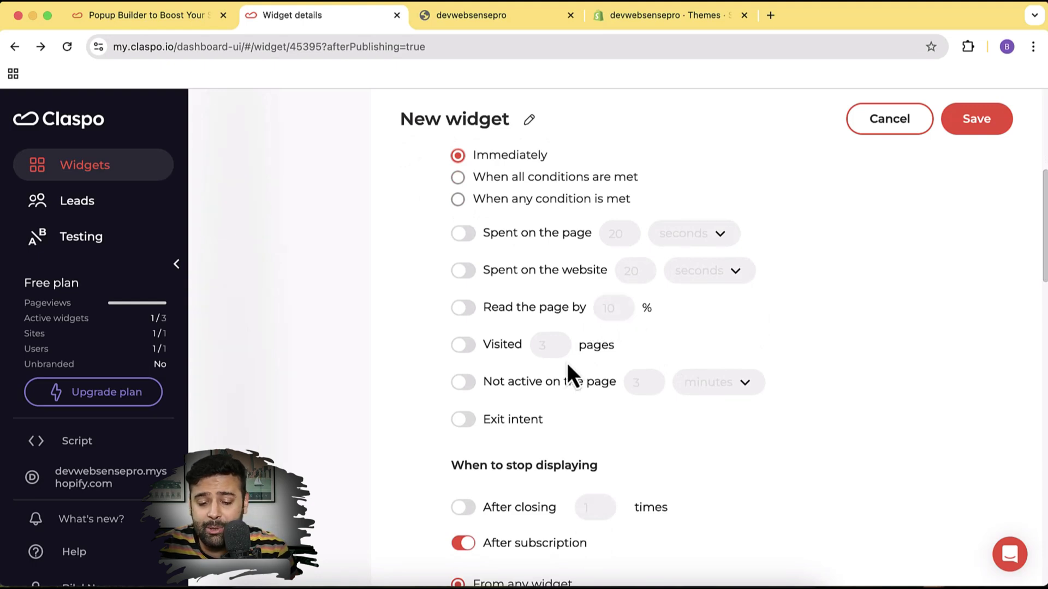
{"action": "scroll", "coordinate": [644, 358], "scroll_direction": "down", "scroll_amount": 2}
{"action": "scroll", "coordinate": [644, 355], "scroll_direction": "down", "scroll_amount": 5}
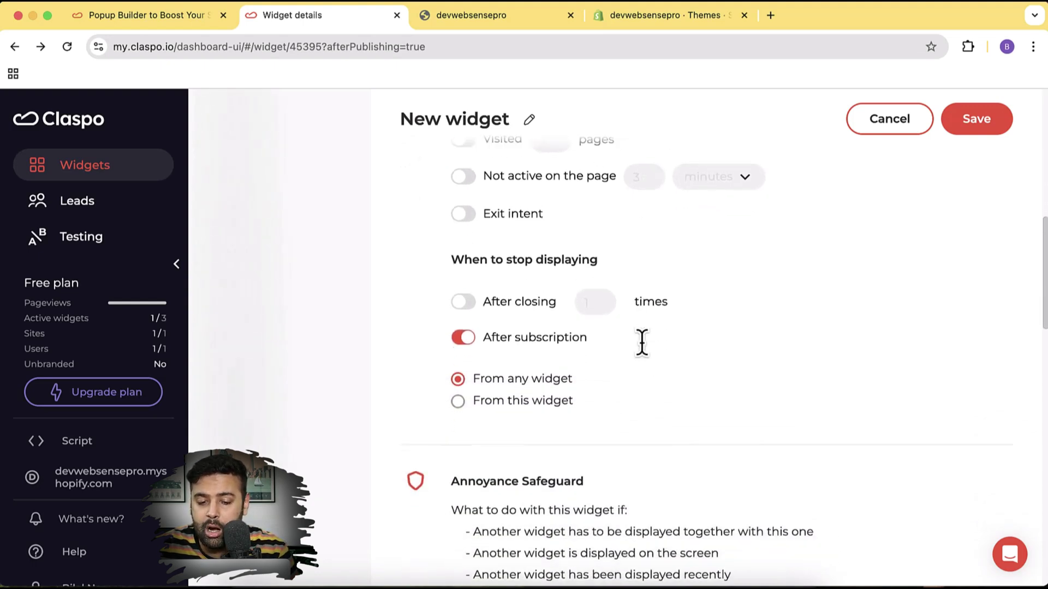
{"action": "scroll", "coordinate": [644, 355], "scroll_direction": "up", "scroll_amount": 4}
{"action": "scroll", "coordinate": [644, 355], "scroll_direction": "up", "scroll_amount": 5}
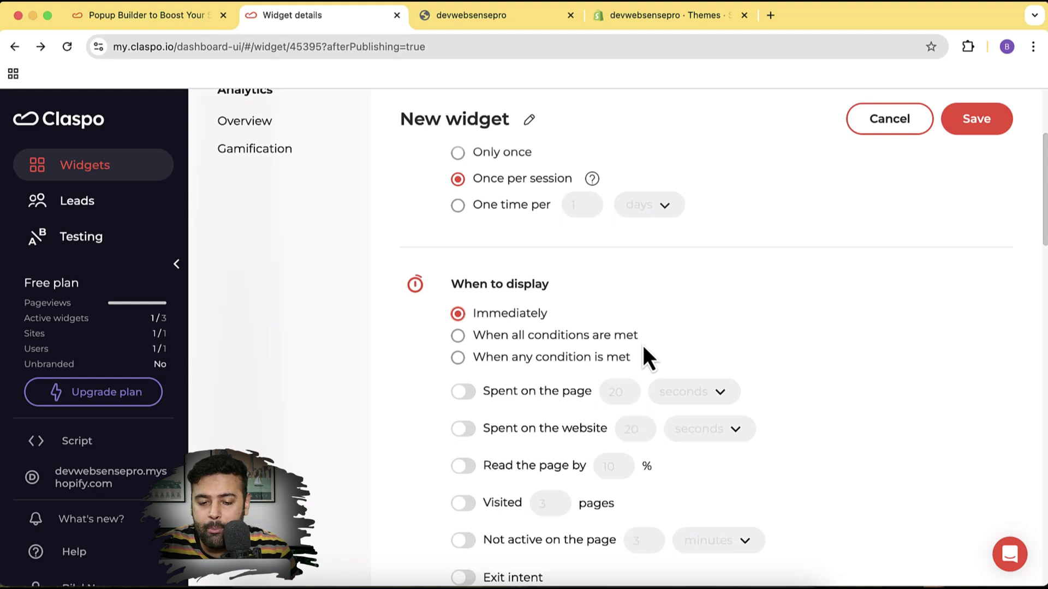
{"action": "left_click", "coordinate": [967, 129]}
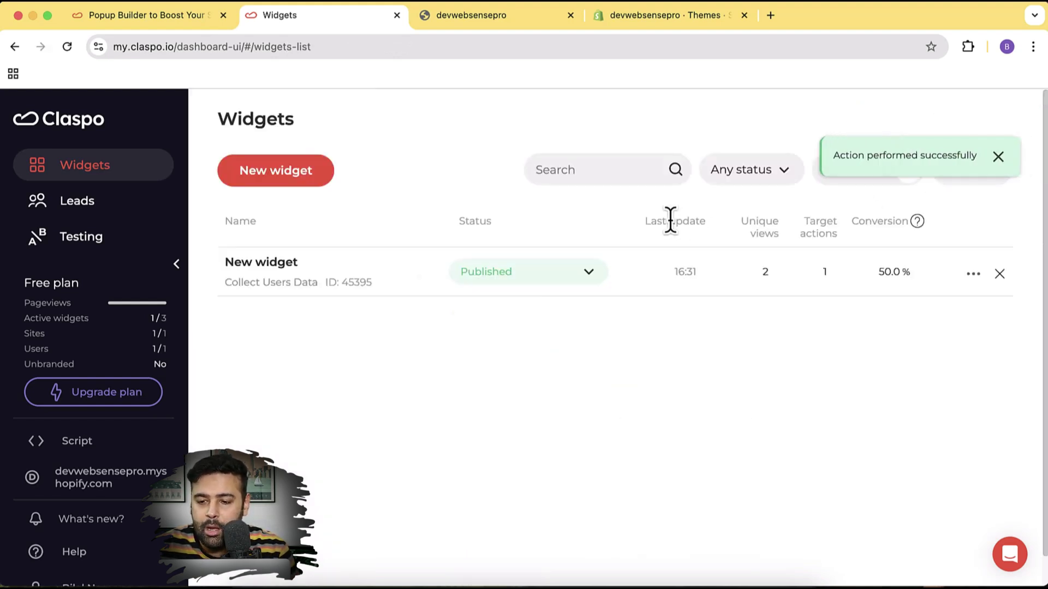
Reload the storefront, check the Giveaway Spin popup in an incognito window, dismiss the popup and close that window.
{"action": "left_click", "coordinate": [476, 17]}
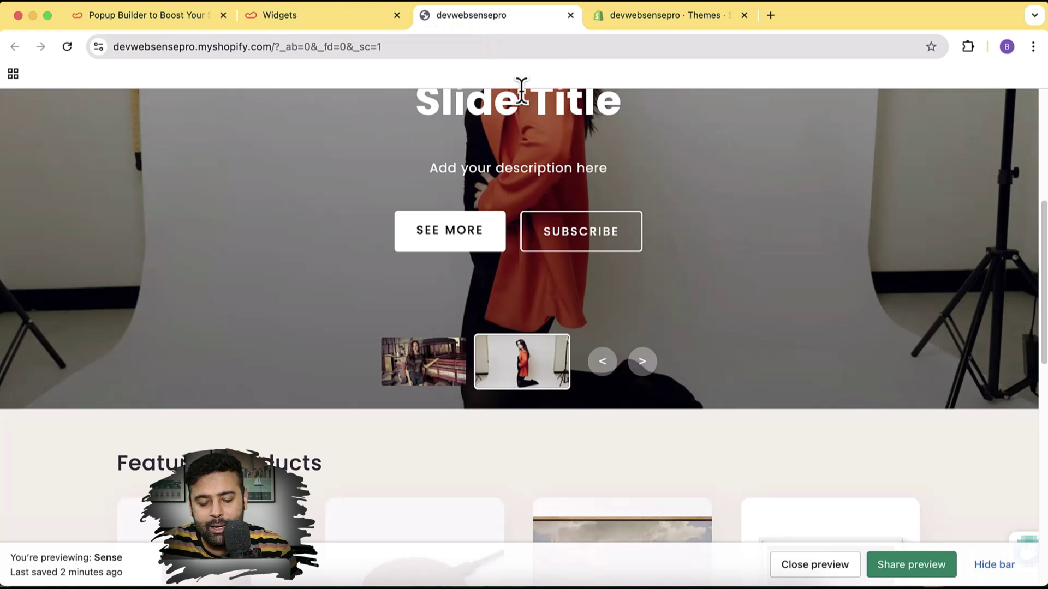
{"action": "key", "text": "super+r"}
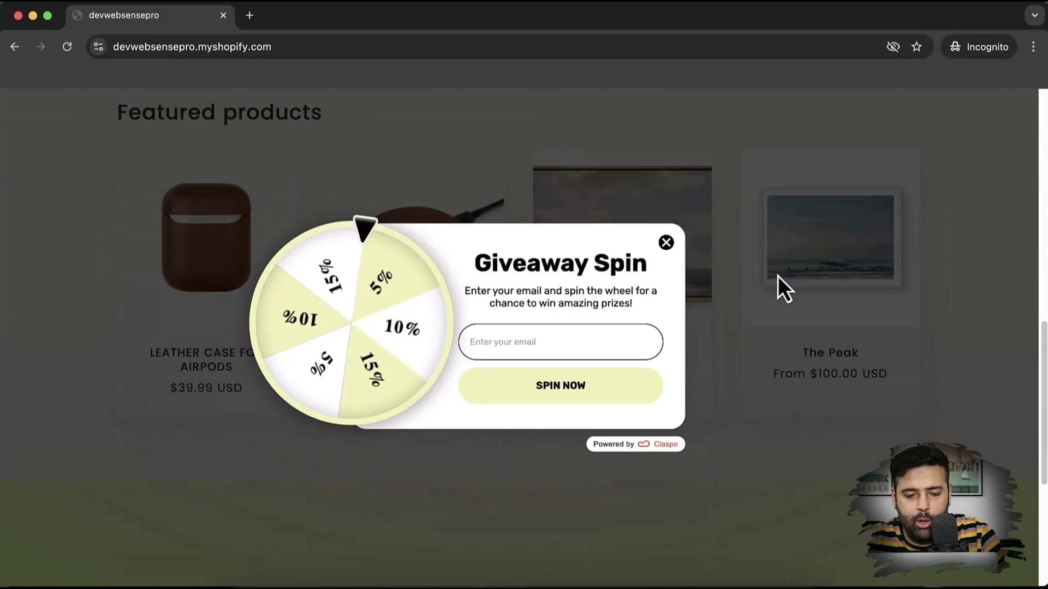
{"action": "scroll", "coordinate": [778, 276], "scroll_direction": "up", "scroll_amount": 10}
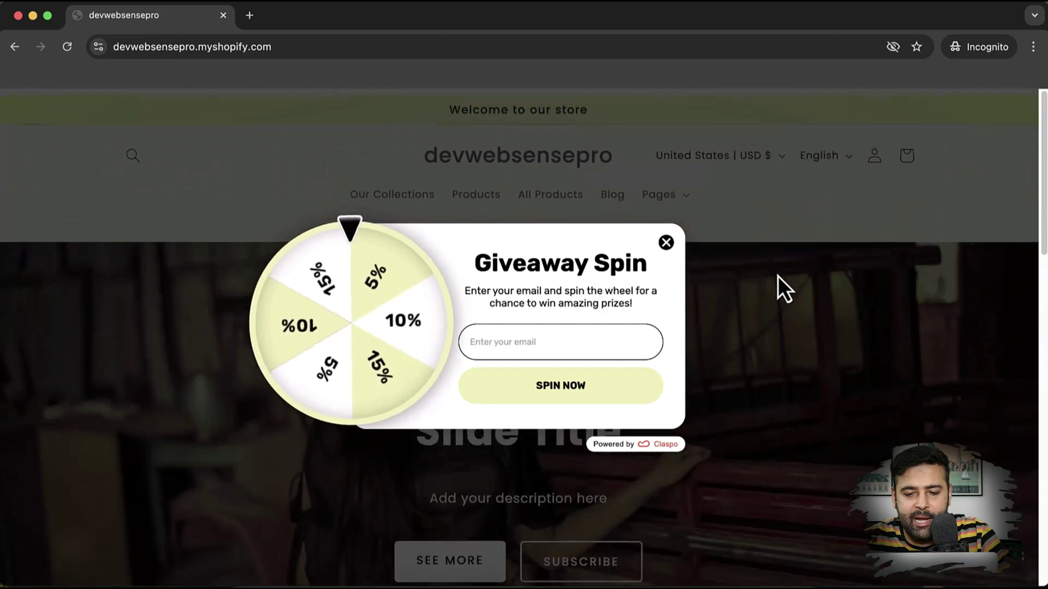
{"action": "left_click", "coordinate": [667, 243]}
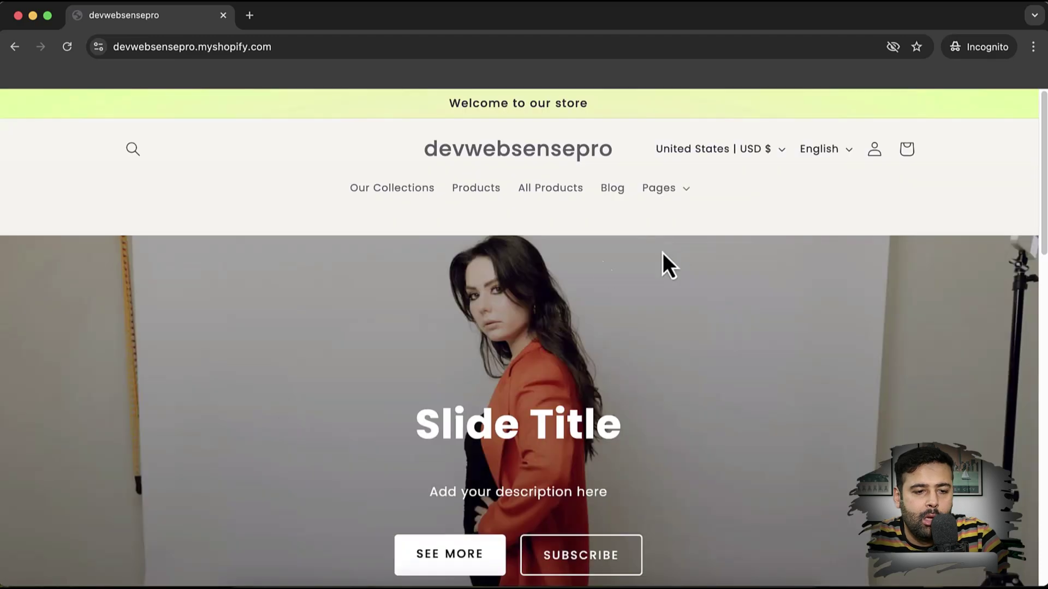
{"action": "left_click", "coordinate": [18, 21]}
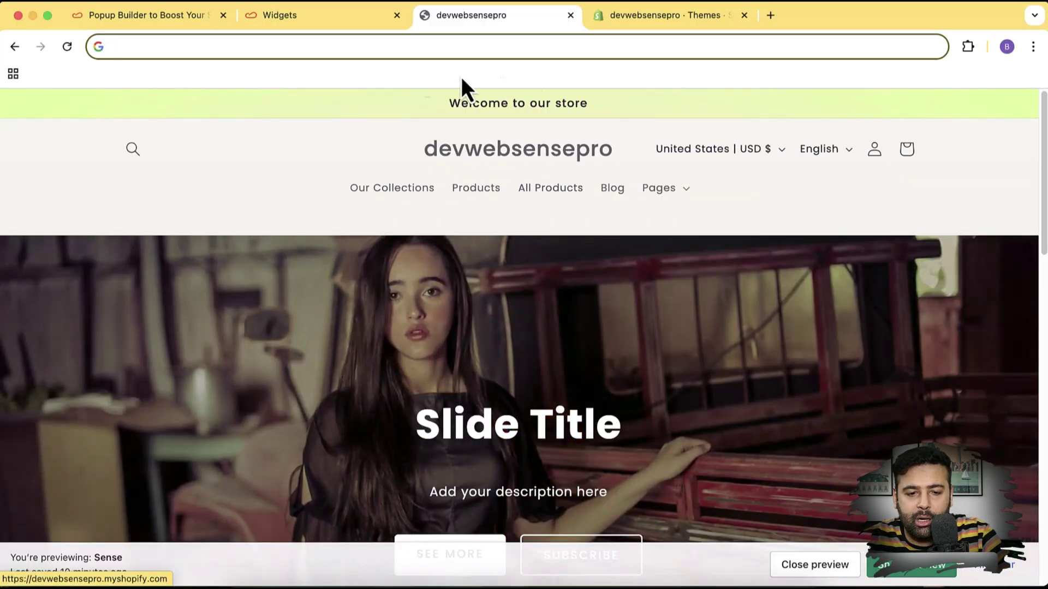
Return to the Claspo widgets list and open the published widget's rule-based triggering conditions for editing.
{"action": "left_click", "coordinate": [375, 17]}
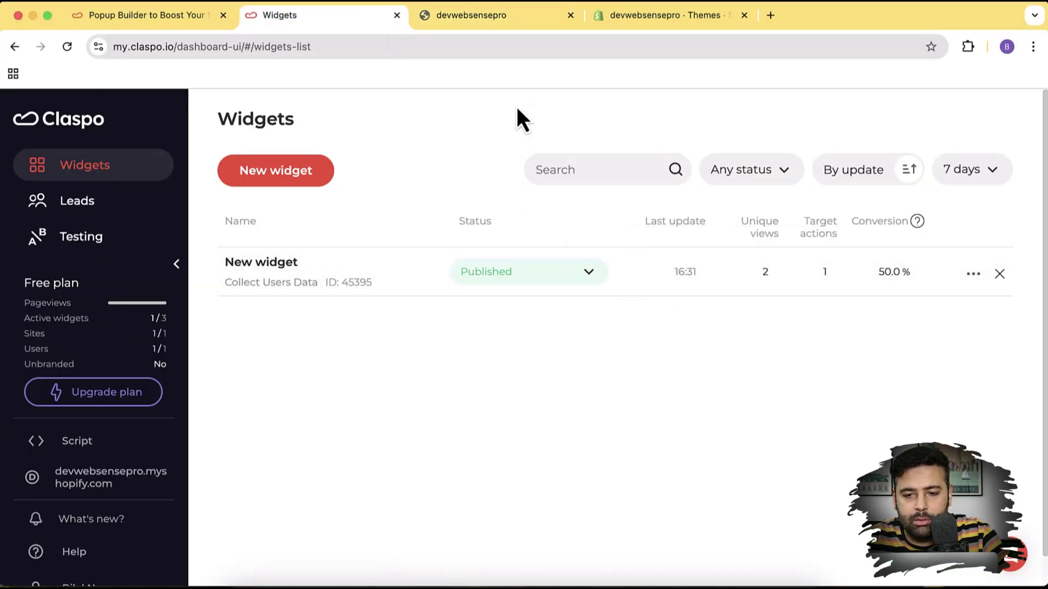
{"action": "left_click", "coordinate": [974, 273]}
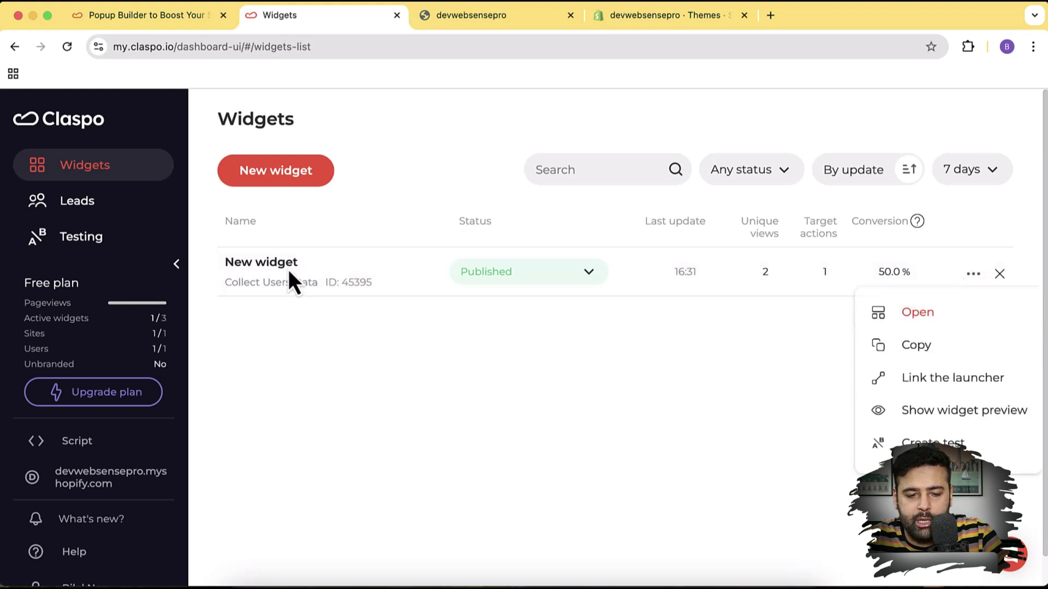
{"action": "left_click", "coordinate": [270, 266]}
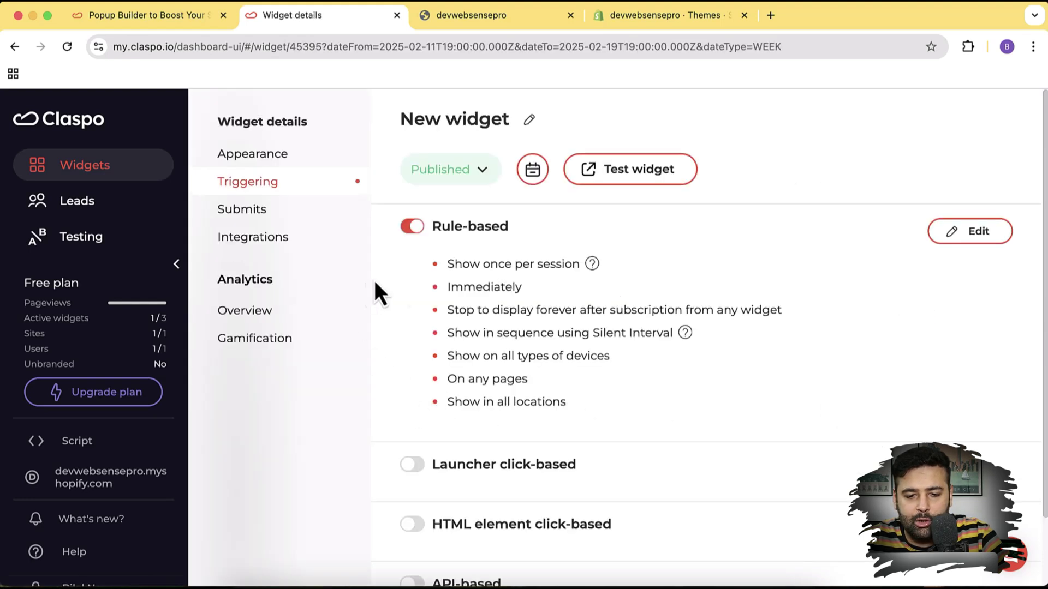
{"action": "left_click", "coordinate": [985, 236]}
Examine the widget's Annoyance Safeguard, To whom, On pages and In locations rules, plus the launcher, HTML element and API-based triggers.
{"action": "scroll", "coordinate": [823, 381], "scroll_direction": "down", "scroll_amount": 10}
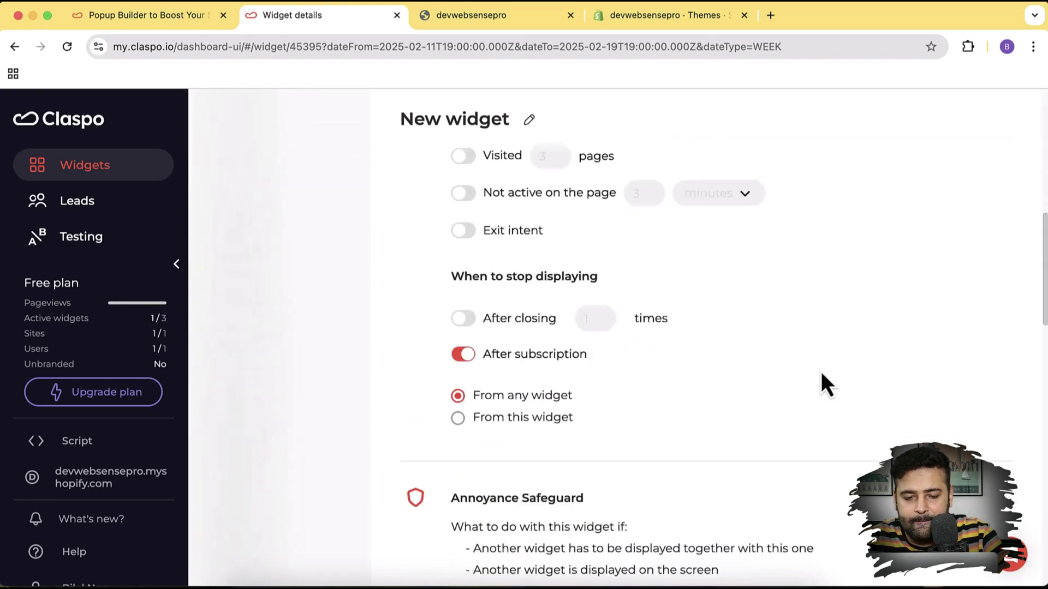
{"action": "scroll", "coordinate": [821, 371], "scroll_direction": "down", "scroll_amount": 2}
{"action": "scroll", "coordinate": [691, 320], "scroll_direction": "down", "scroll_amount": 2}
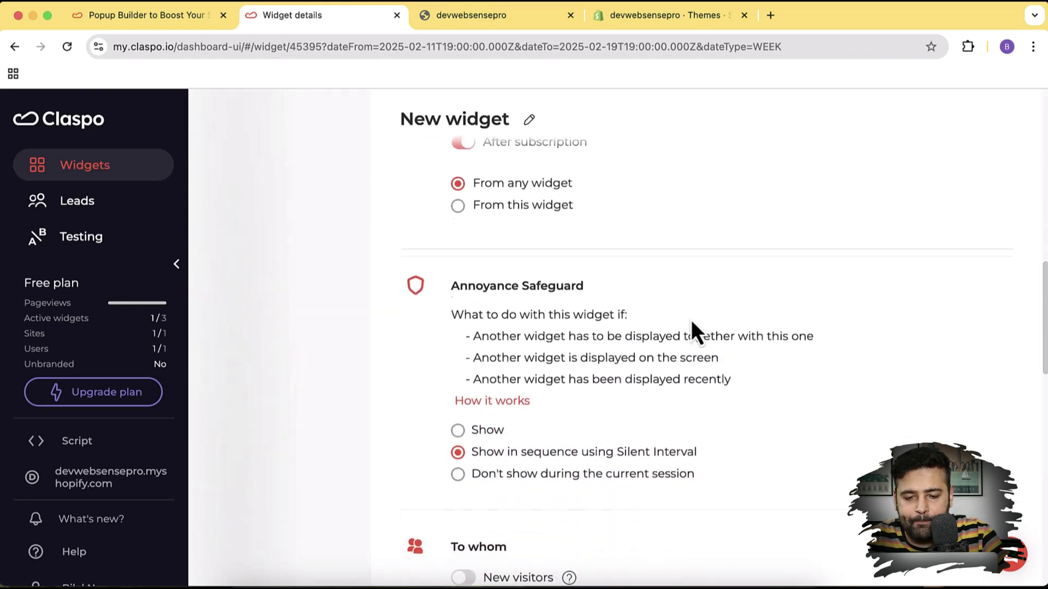
{"action": "scroll", "coordinate": [691, 320], "scroll_direction": "down", "scroll_amount": 3}
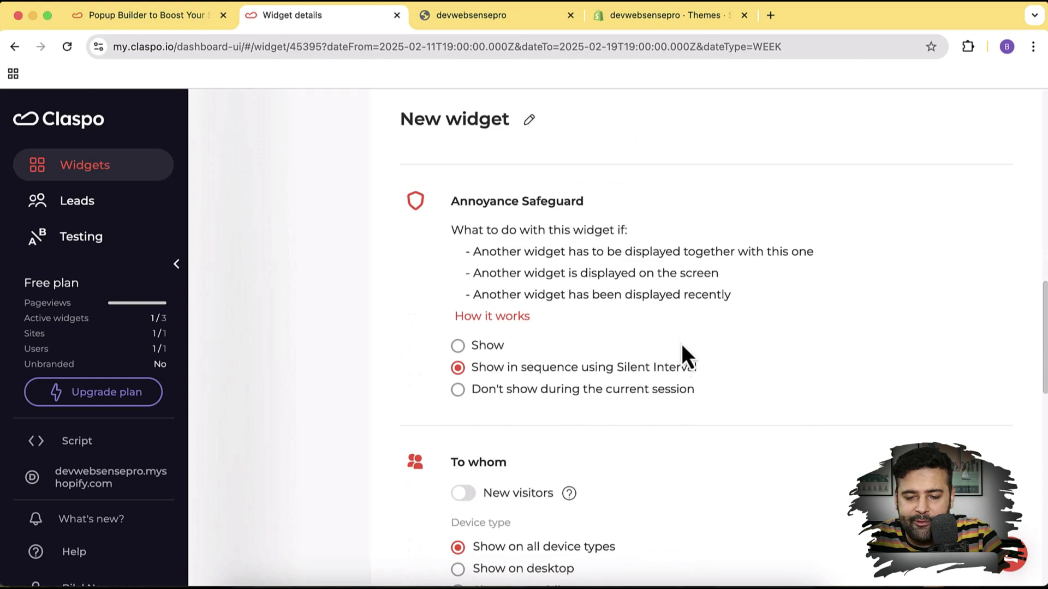
{"action": "scroll", "coordinate": [786, 262], "scroll_direction": "down", "scroll_amount": 1}
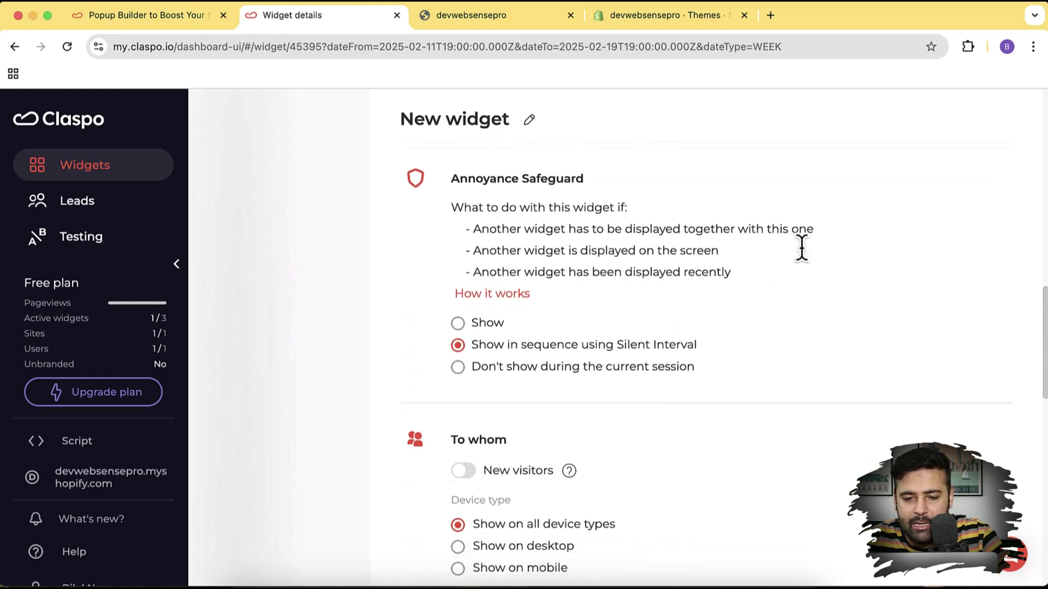
{"action": "scroll", "coordinate": [803, 251], "scroll_direction": "down", "scroll_amount": 1}
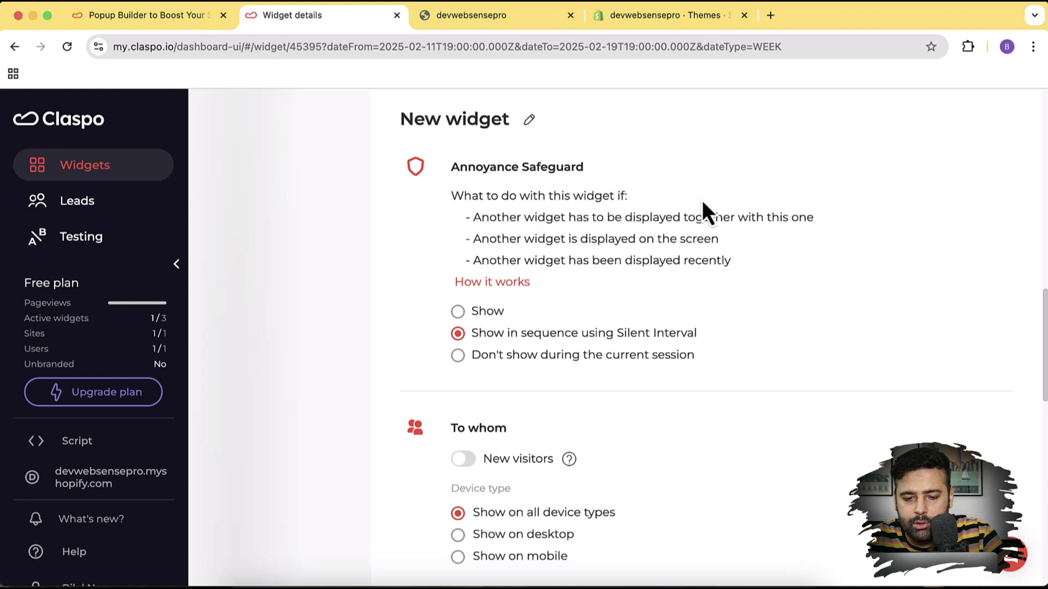
{"action": "scroll", "coordinate": [703, 203], "scroll_direction": "down", "scroll_amount": 5}
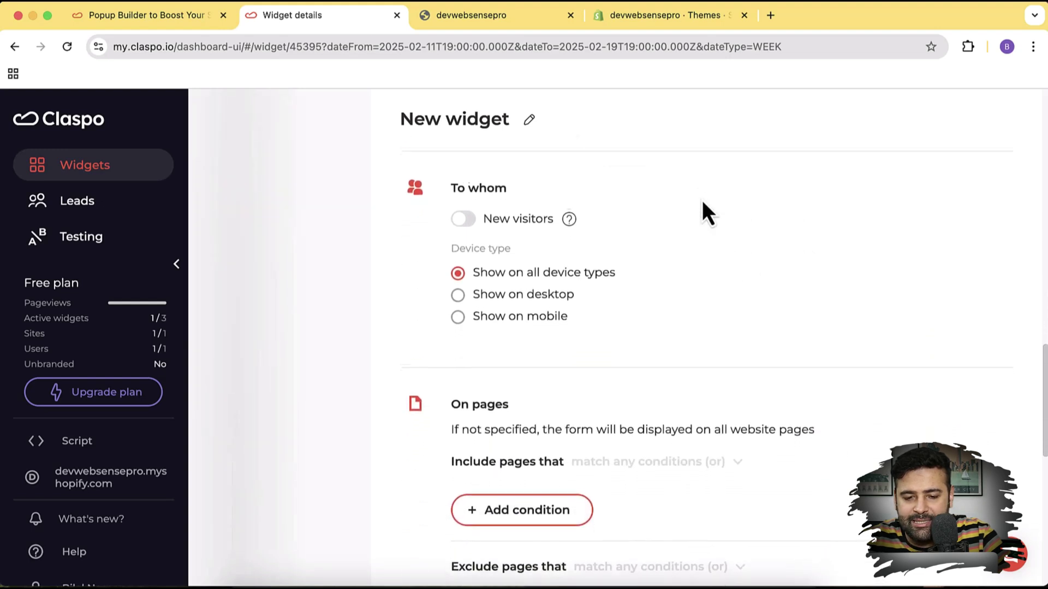
{"action": "scroll", "coordinate": [703, 203], "scroll_direction": "down", "scroll_amount": 4}
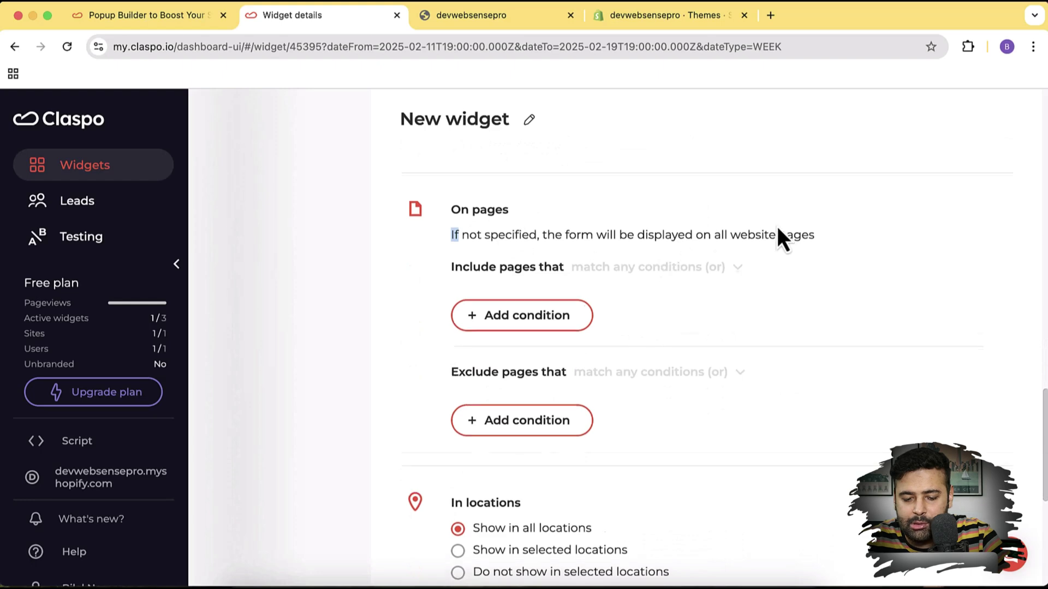
{"action": "scroll", "coordinate": [780, 238], "scroll_direction": "down", "scroll_amount": 4}
{"action": "scroll", "coordinate": [710, 273], "scroll_direction": "down", "scroll_amount": 1}
{"action": "scroll", "coordinate": [744, 298], "scroll_direction": "down", "scroll_amount": 3}
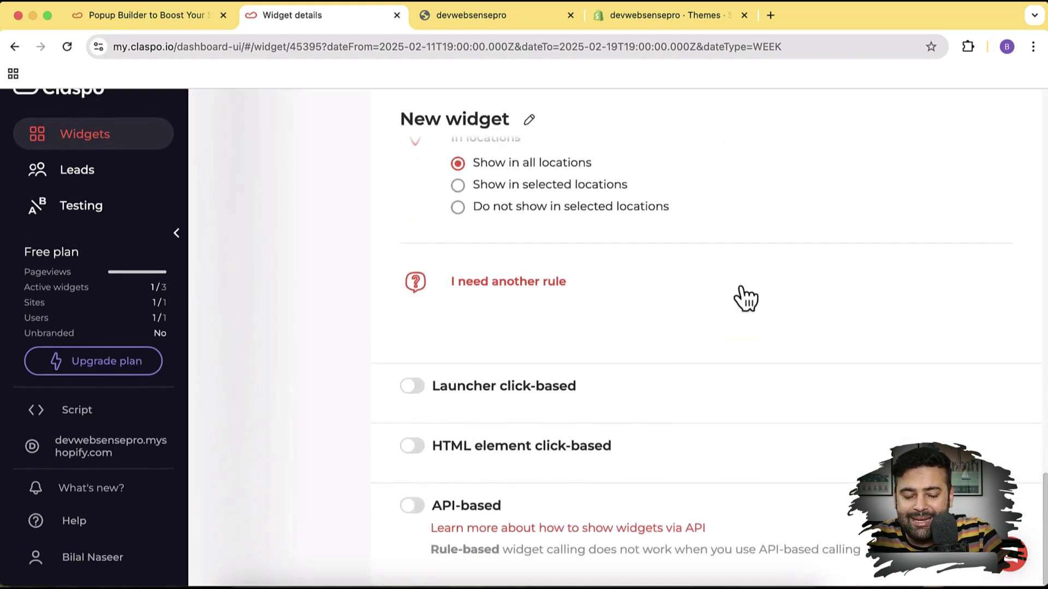
{"action": "scroll", "coordinate": [745, 299], "scroll_direction": "up", "scroll_amount": 15}
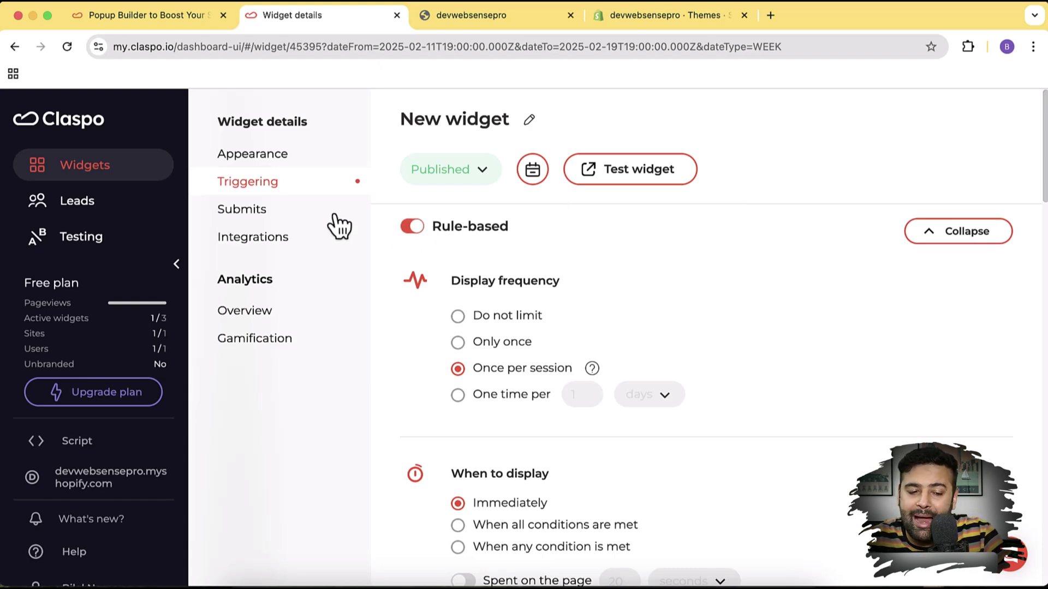
View the widget's Submits and filter them to today.
{"action": "left_click", "coordinate": [289, 213]}
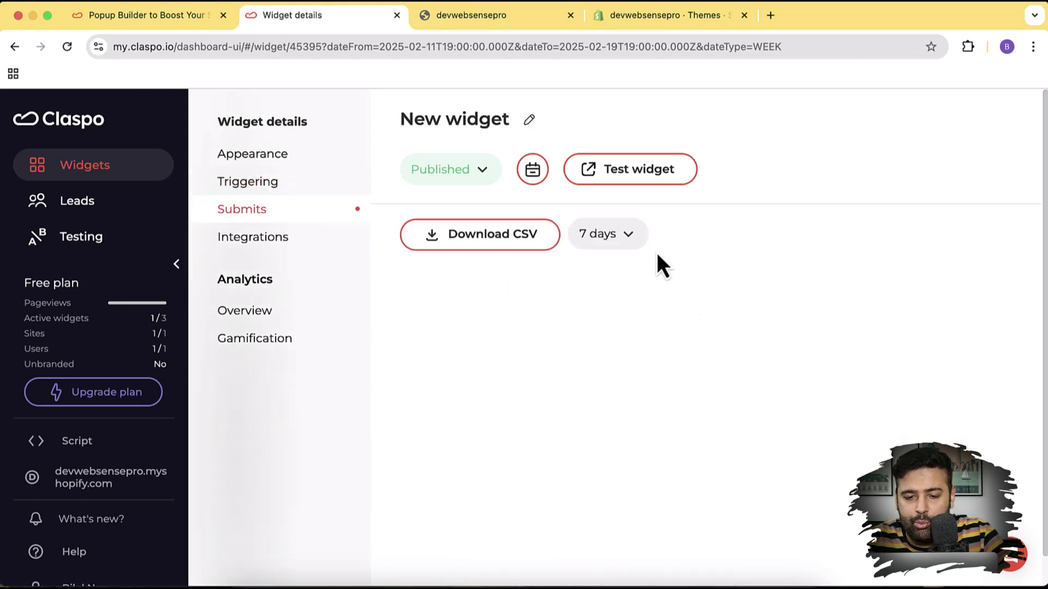
{"action": "left_click", "coordinate": [627, 248]}
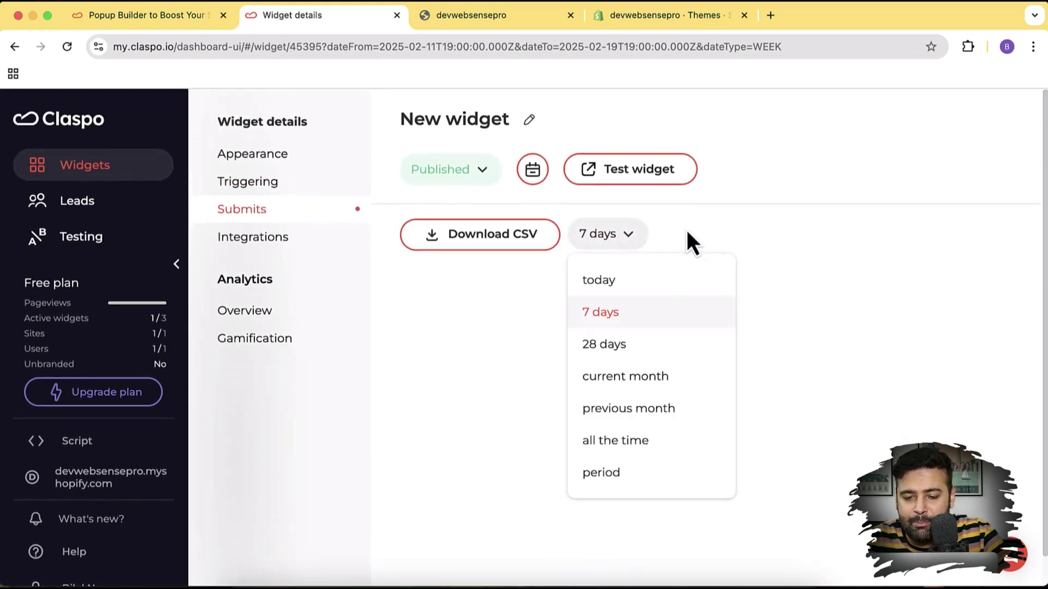
{"action": "left_click", "coordinate": [670, 285]}
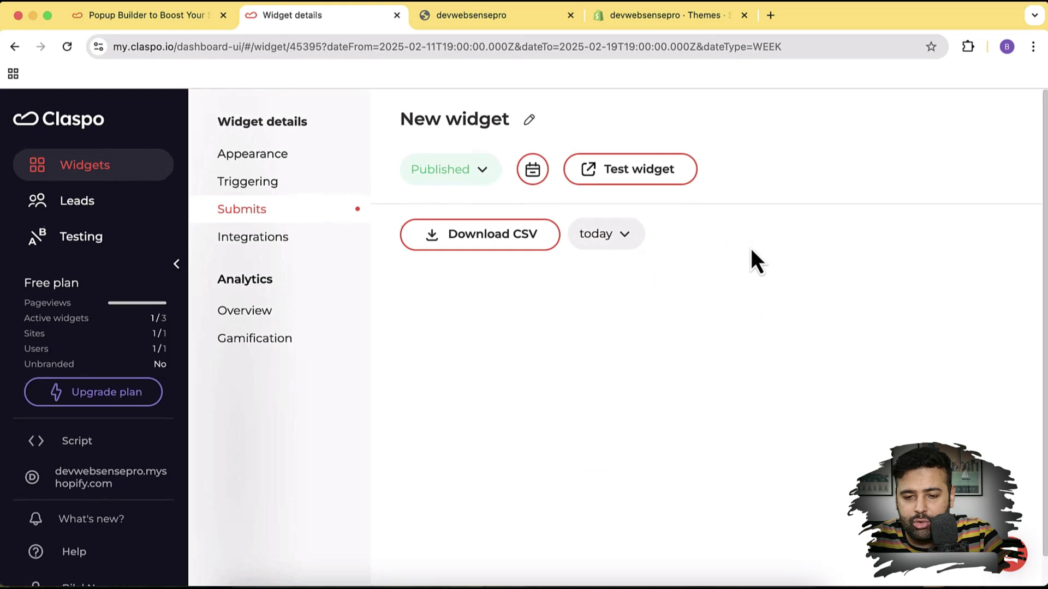
{"action": "scroll", "coordinate": [750, 246], "scroll_direction": "down", "scroll_amount": 1}
{"action": "scroll", "coordinate": [750, 247], "scroll_direction": "up", "scroll_amount": 1}
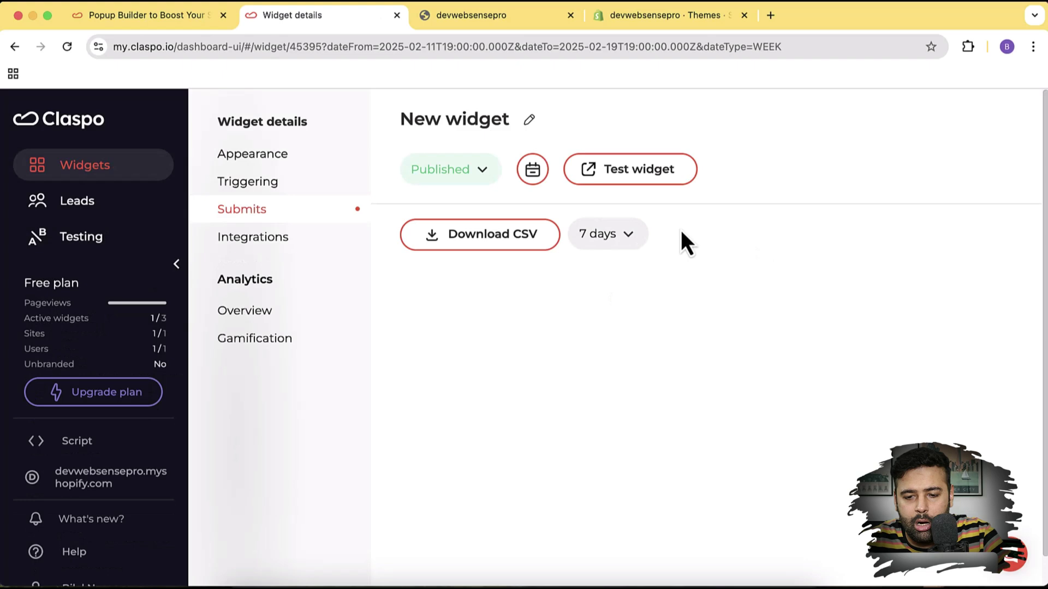
{"action": "left_click", "coordinate": [611, 235]}
{"action": "left_click", "coordinate": [612, 281]}
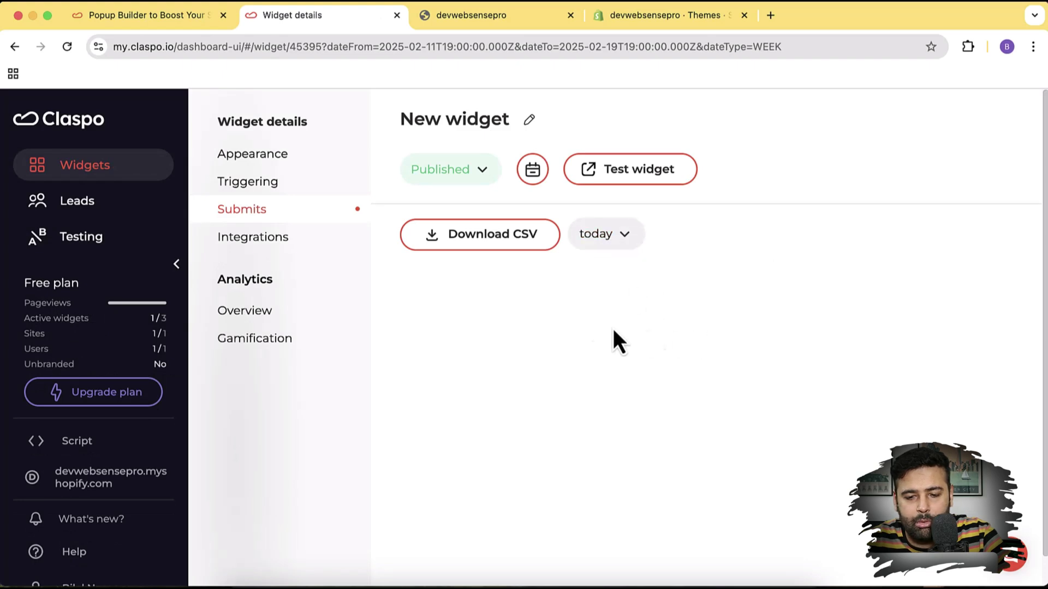
Review the widget's Integrations options, including the available services for a new integration, without adding one.
{"action": "left_click", "coordinate": [315, 241]}
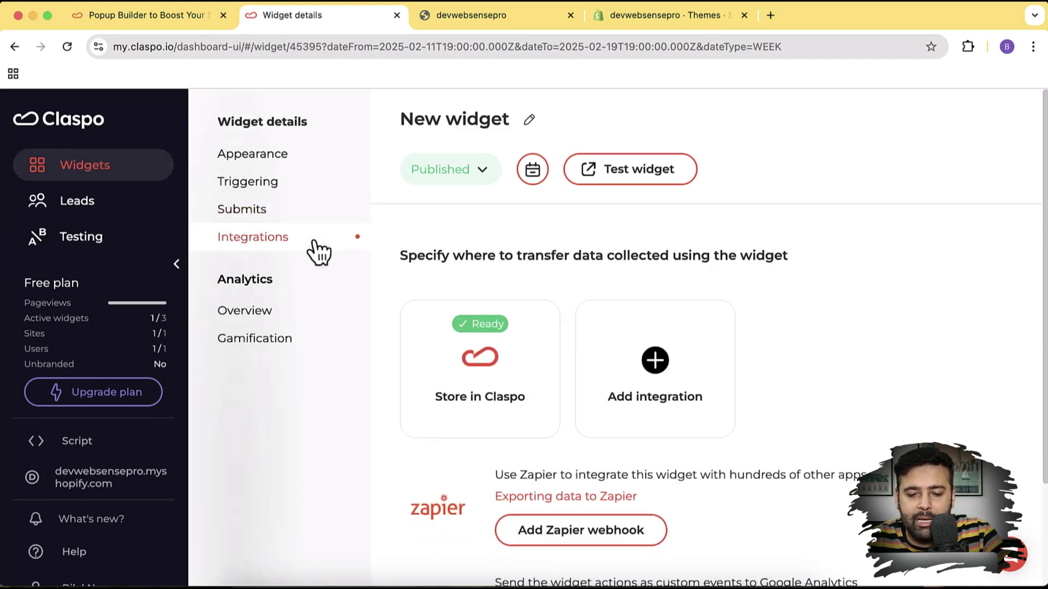
{"action": "scroll", "coordinate": [854, 242], "scroll_direction": "down", "scroll_amount": 3}
{"action": "scroll", "coordinate": [854, 243], "scroll_direction": "down", "scroll_amount": 1}
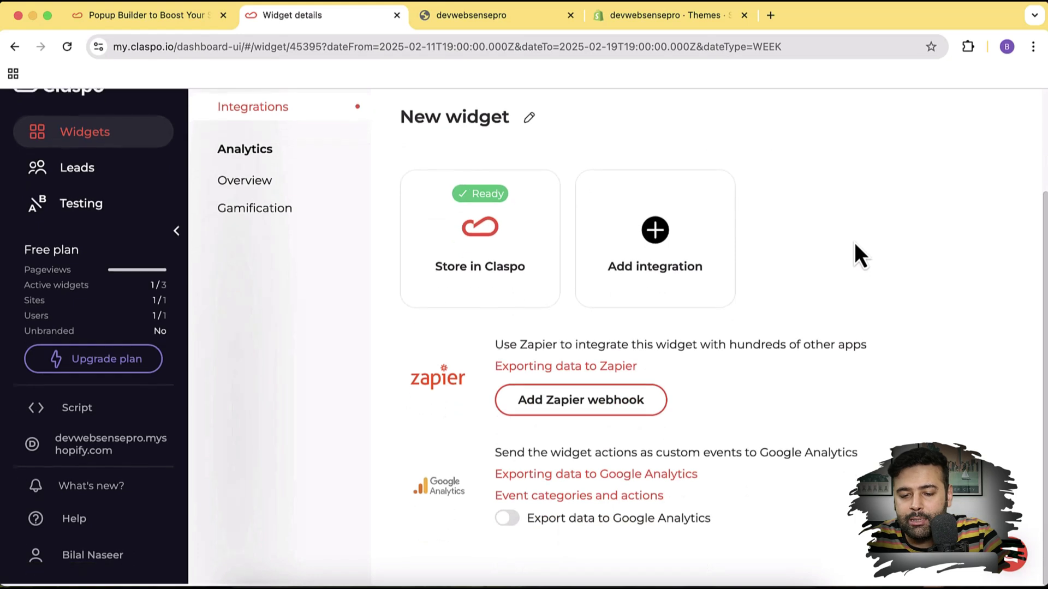
{"action": "left_click", "coordinate": [709, 268]}
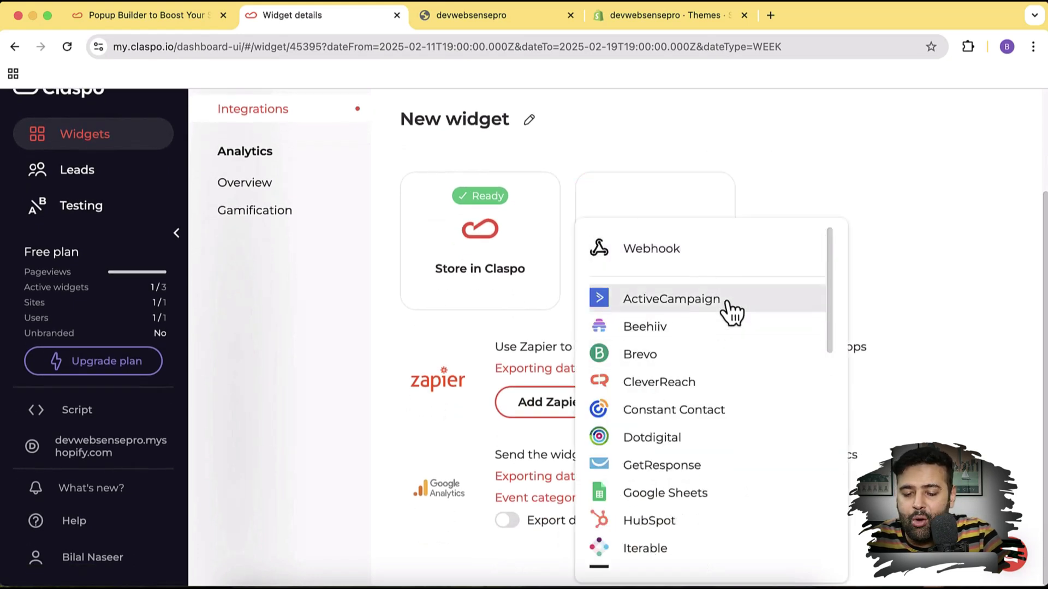
{"action": "scroll", "coordinate": [732, 313], "scroll_direction": "down", "scroll_amount": 10}
{"action": "scroll", "coordinate": [731, 312], "scroll_direction": "up", "scroll_amount": 10}
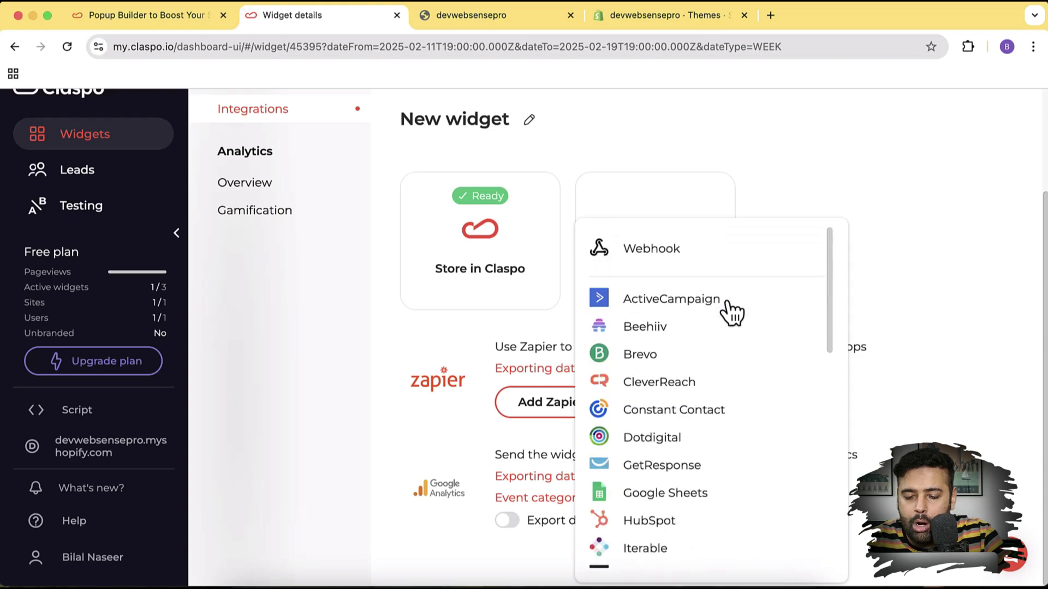
{"action": "left_click", "coordinate": [967, 240]}
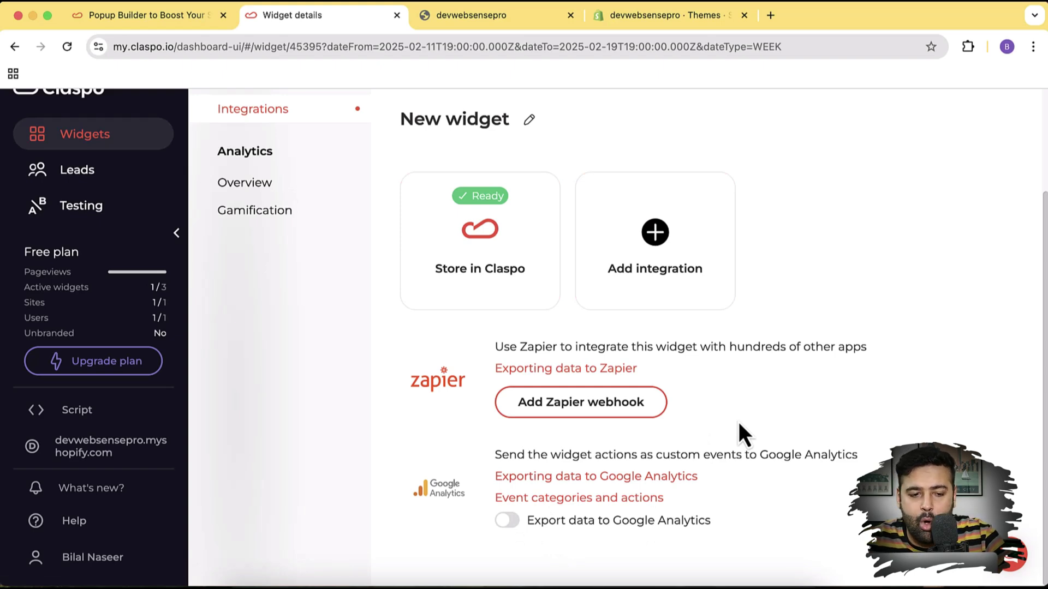
{"action": "scroll", "coordinate": [814, 324], "scroll_direction": "up", "scroll_amount": 3}
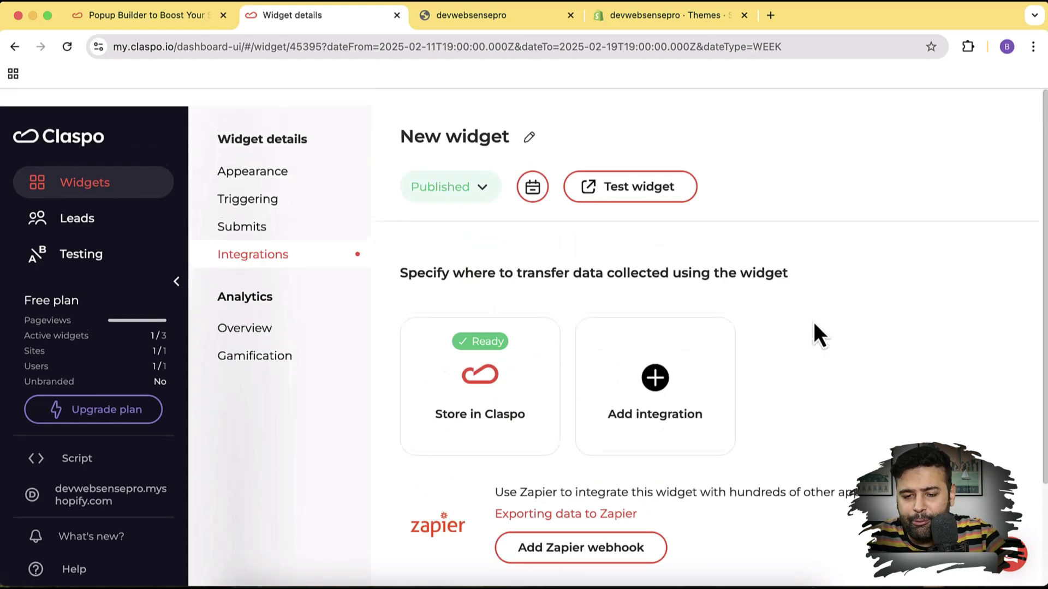
{"action": "scroll", "coordinate": [816, 330], "scroll_direction": "down", "scroll_amount": 1}
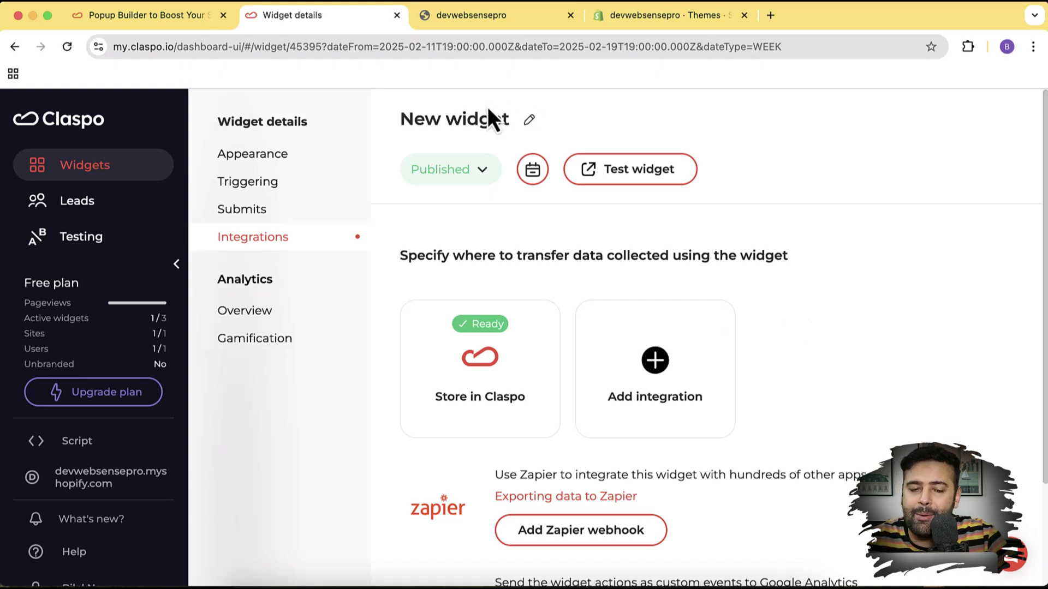
Open the Prices page on the Claspo website and compare the Free plan's limits with the paid annual plans.
{"action": "left_click", "coordinate": [186, 22]}
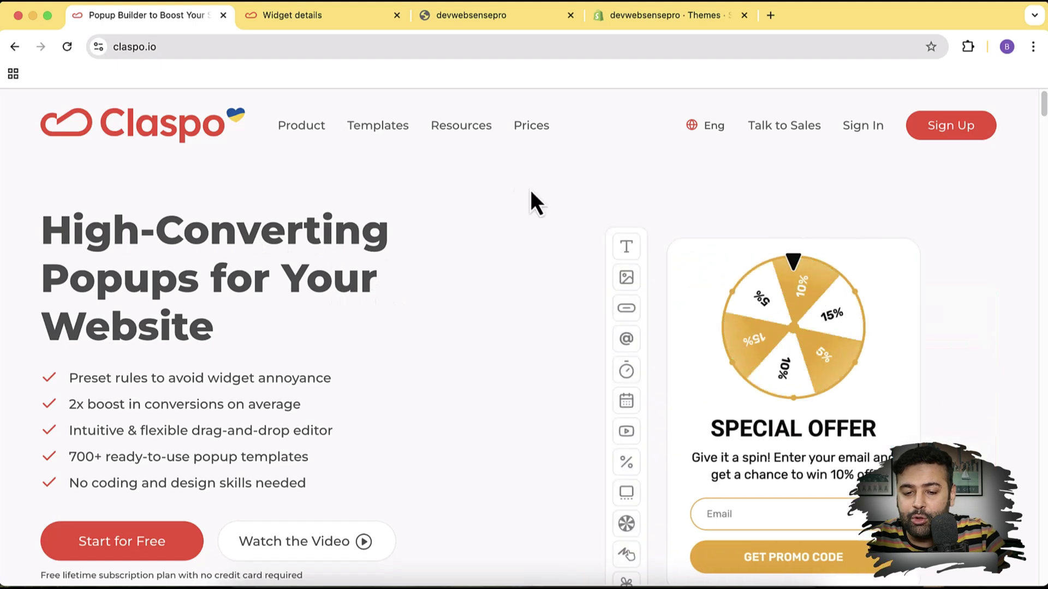
{"action": "left_click", "coordinate": [539, 132]}
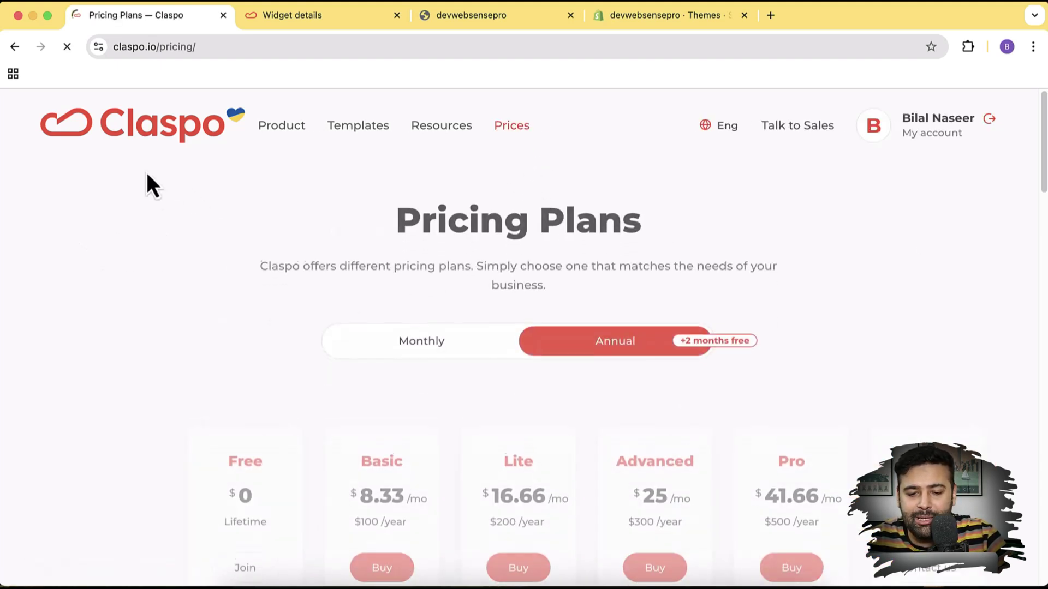
{"action": "scroll", "coordinate": [145, 170], "scroll_direction": "down", "scroll_amount": 7}
{"action": "scroll", "coordinate": [146, 171], "scroll_direction": "up", "scroll_amount": 5}
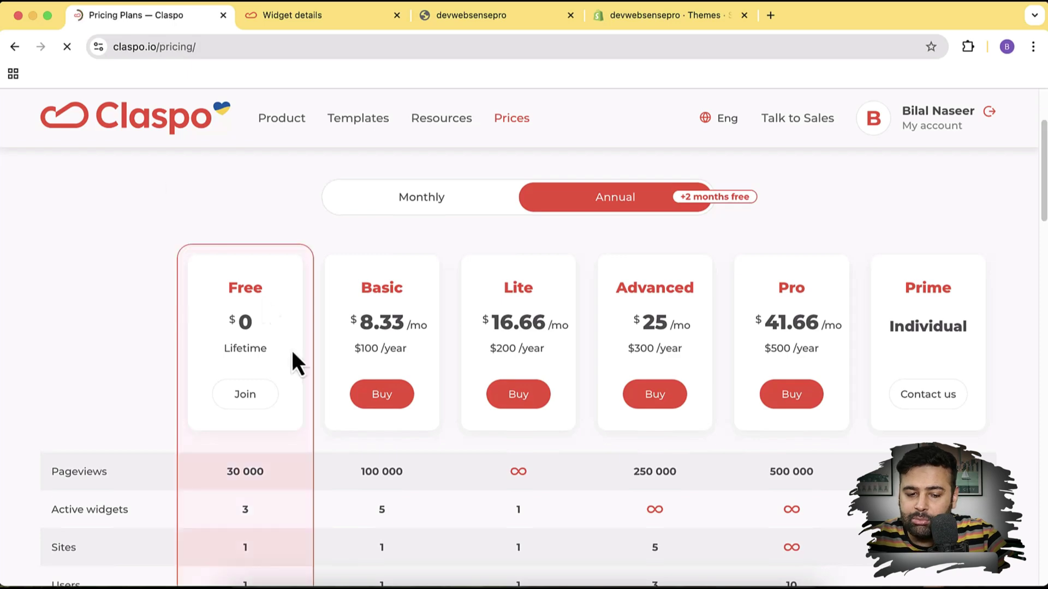
{"action": "scroll", "coordinate": [244, 331], "scroll_direction": "down", "scroll_amount": 2}
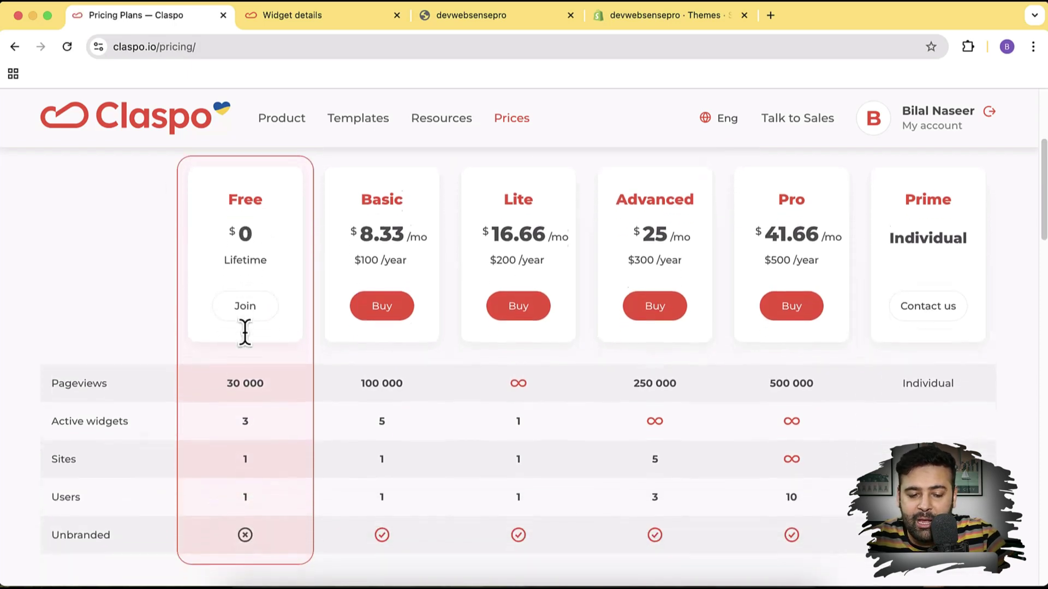
{"action": "scroll", "coordinate": [244, 333], "scroll_direction": "down", "scroll_amount": 2}
{"action": "scroll", "coordinate": [245, 335], "scroll_direction": "up", "scroll_amount": 3}
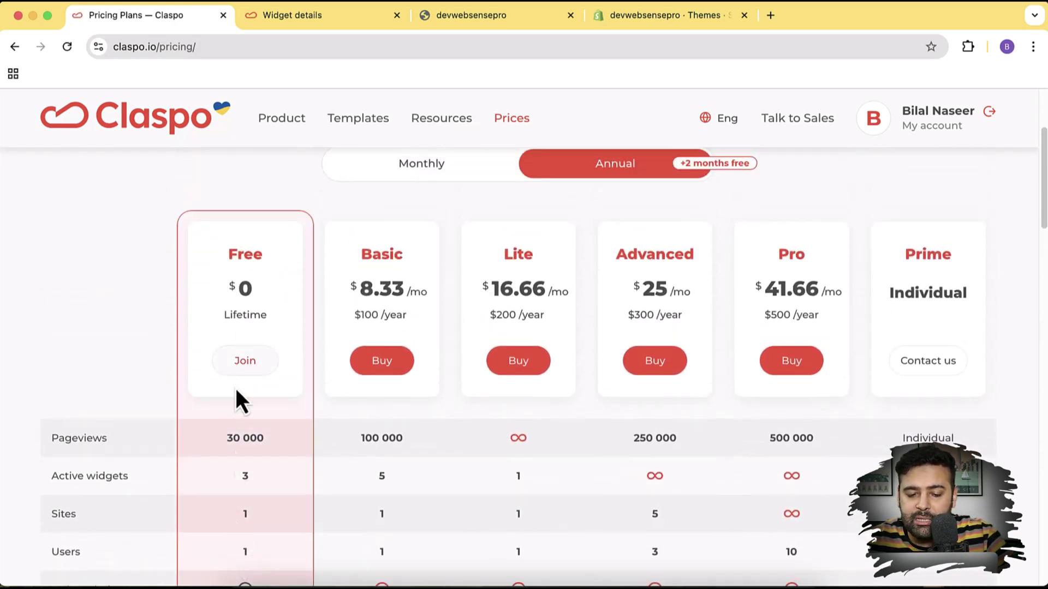